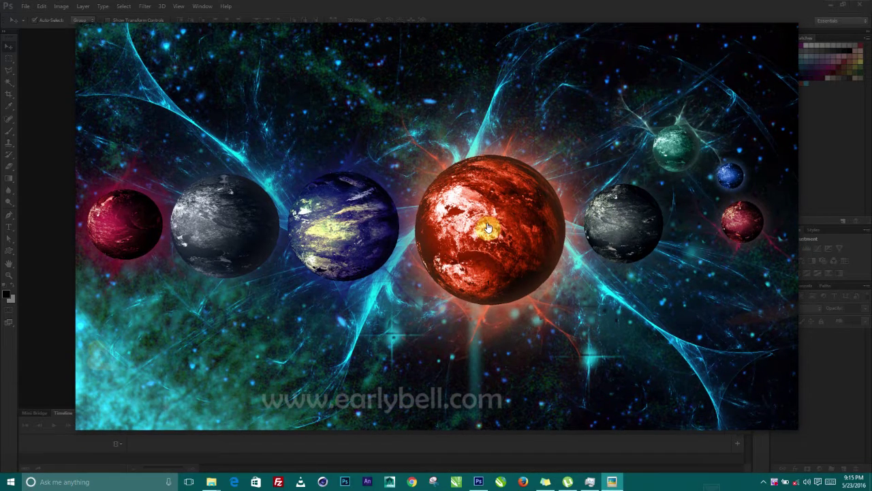
Close the full-screen preview of the finished planets artwork and return to the maximized Photoshop workspace.
click(865, 8)
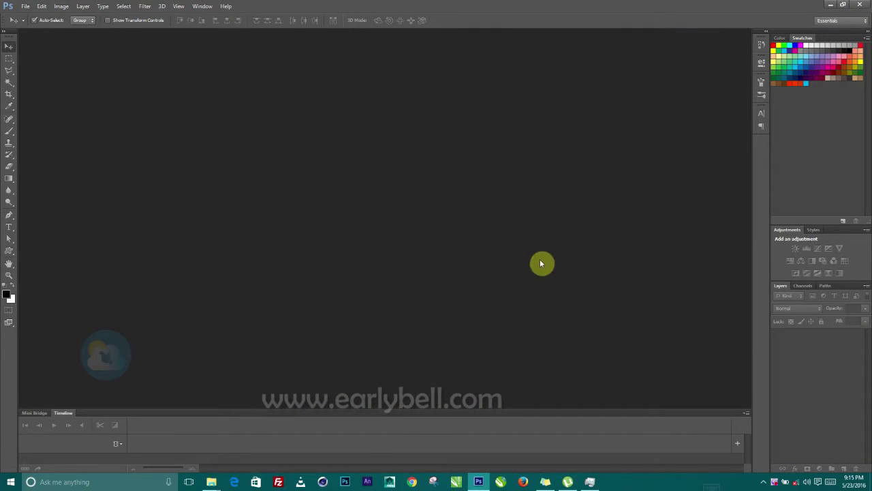
double_click(735, 7)
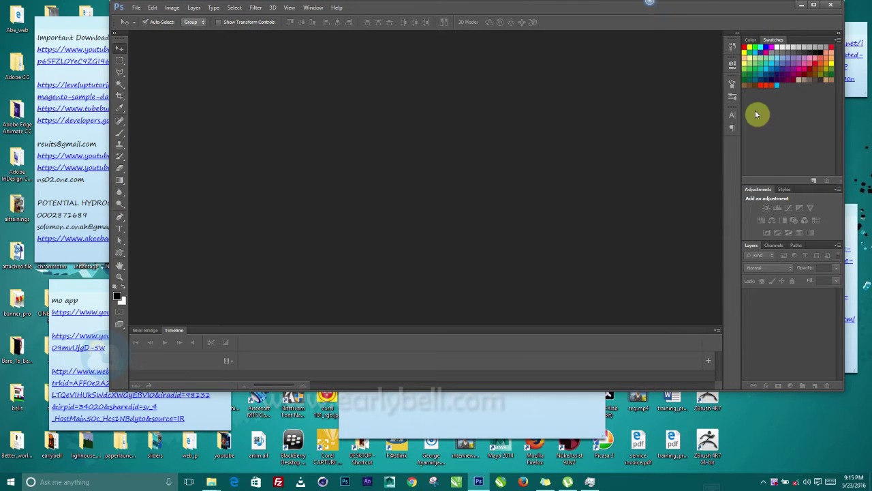
double_click(780, 6)
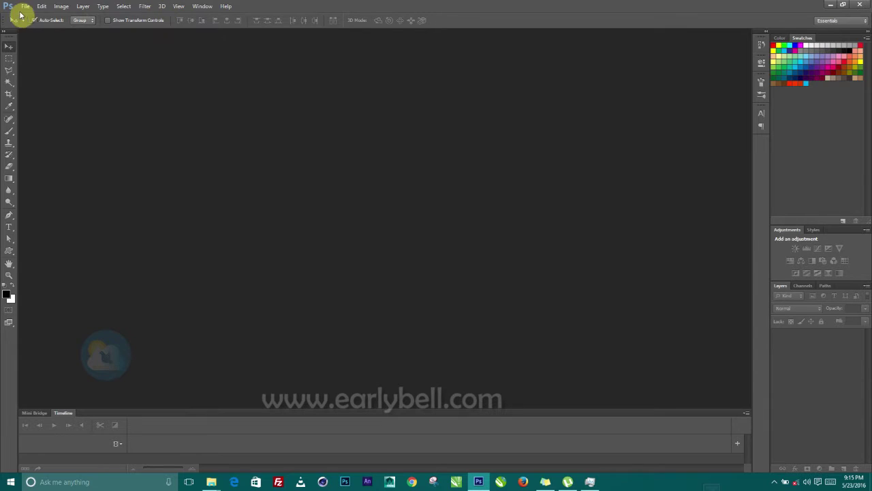
click(165, 8)
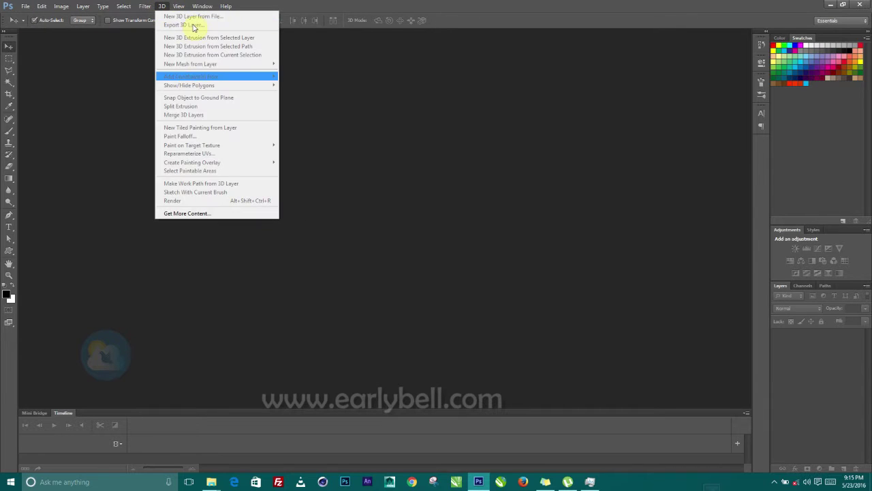
click(438, 99)
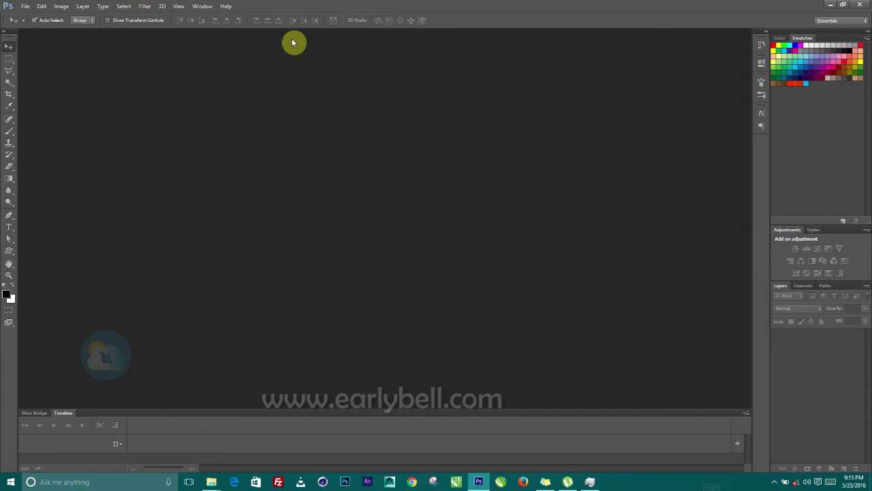
click(163, 8)
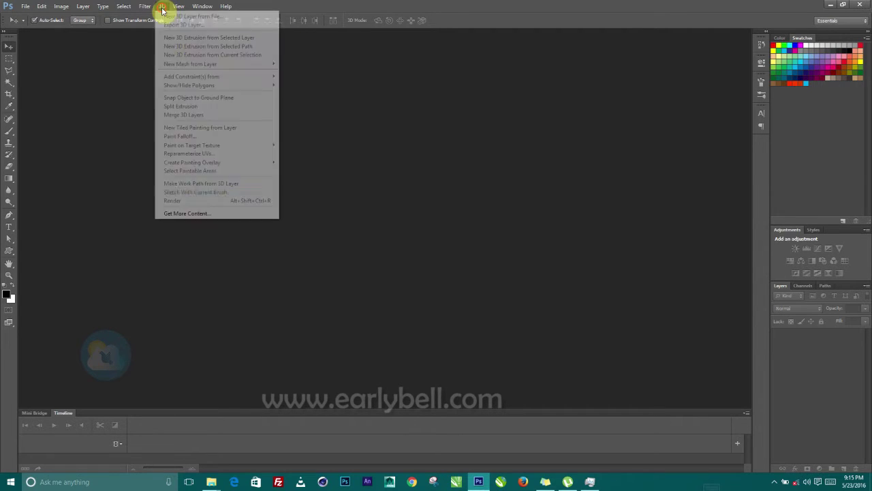
click(351, 101)
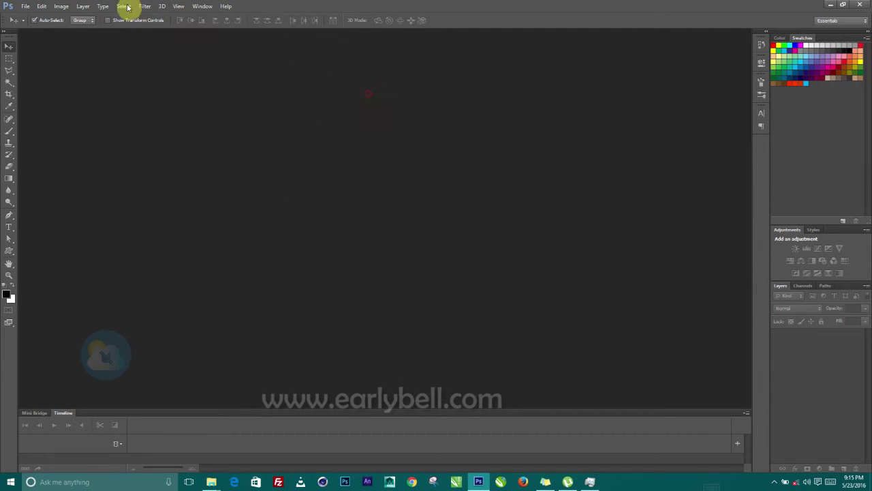
Check the graphics processor settings in the Performance preferences, then close the preferences without applying changes.
click(41, 6)
mouse_move(77, 334)
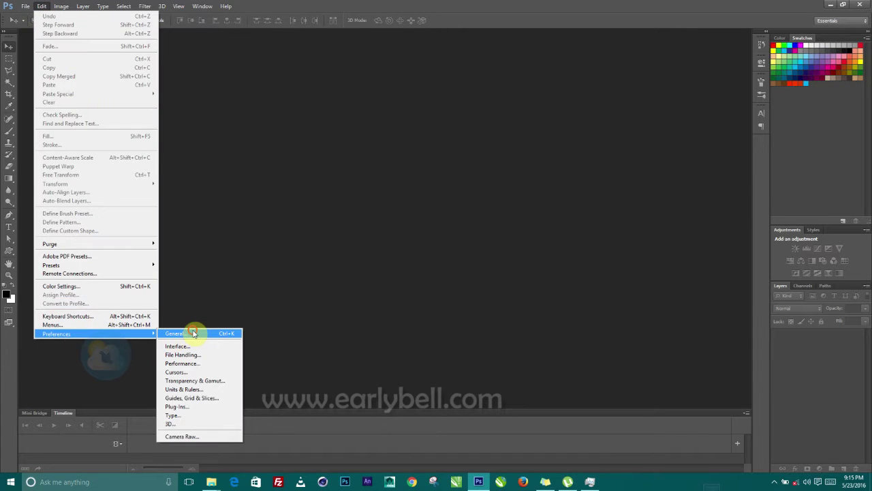
click(195, 333)
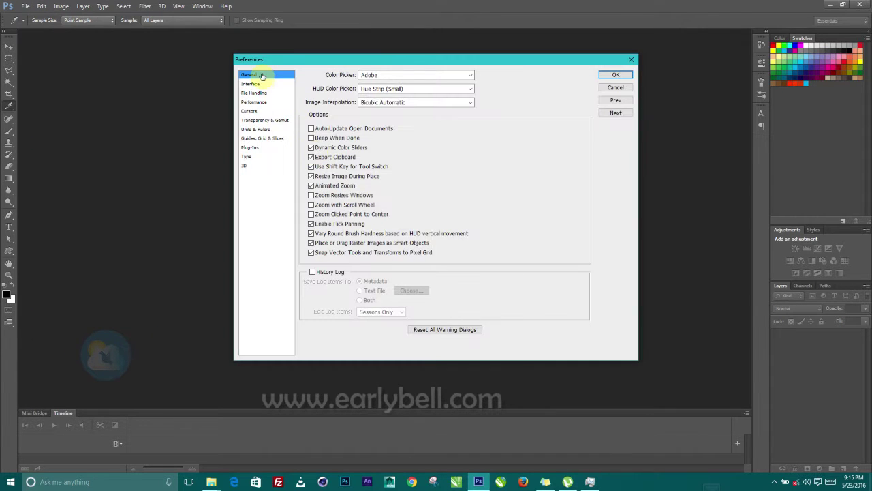
drag(252, 63, 215, 62)
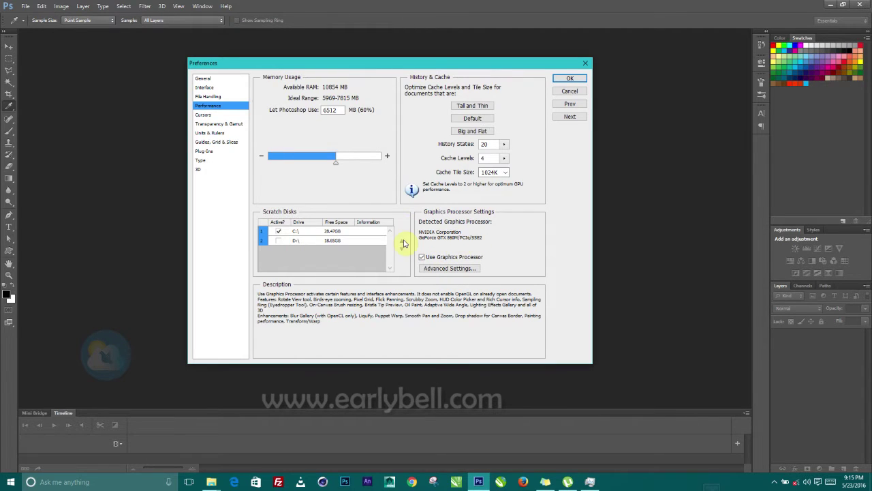
click(568, 92)
Preview Planet_Texture_1_by_CsmcVisn.jpg and planet.jpg from the planet folder at full screen, then close the viewer.
mouse_move(213, 480)
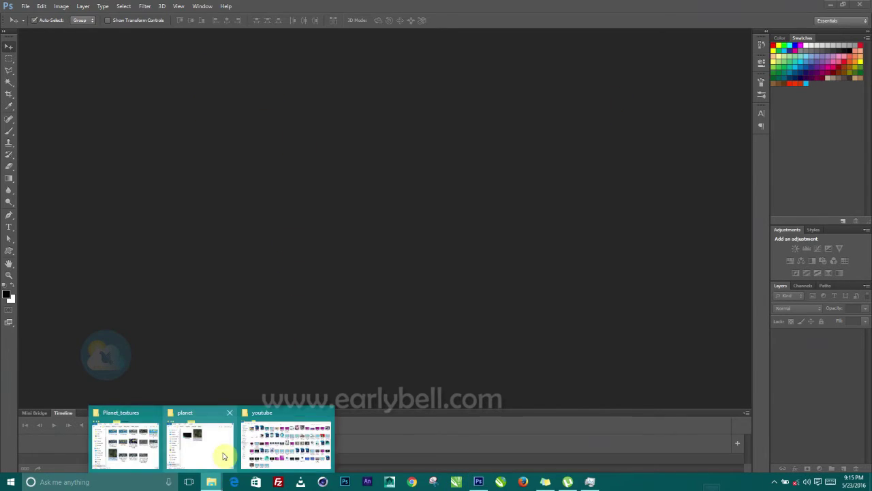
click(219, 437)
drag(486, 125, 591, 101)
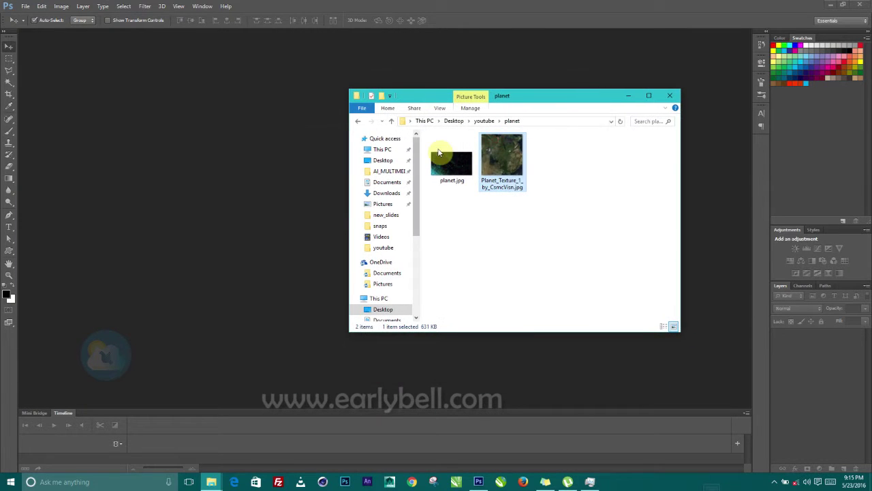
double_click(495, 161)
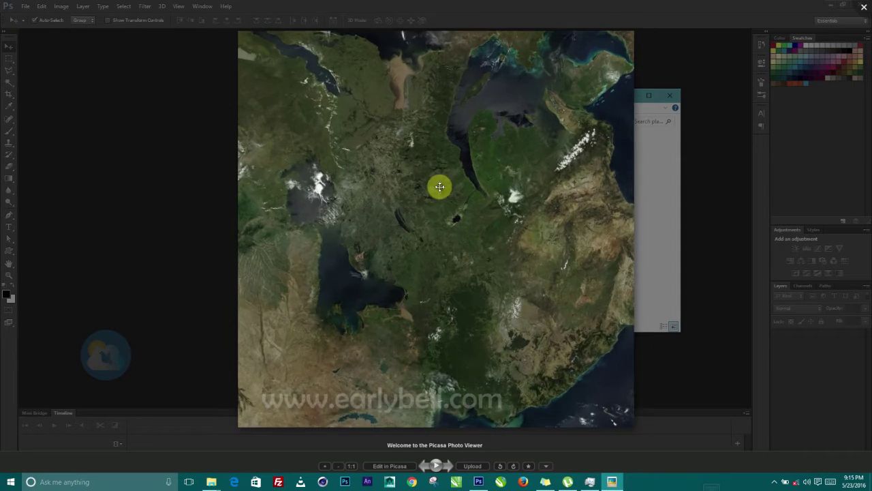
click(425, 468)
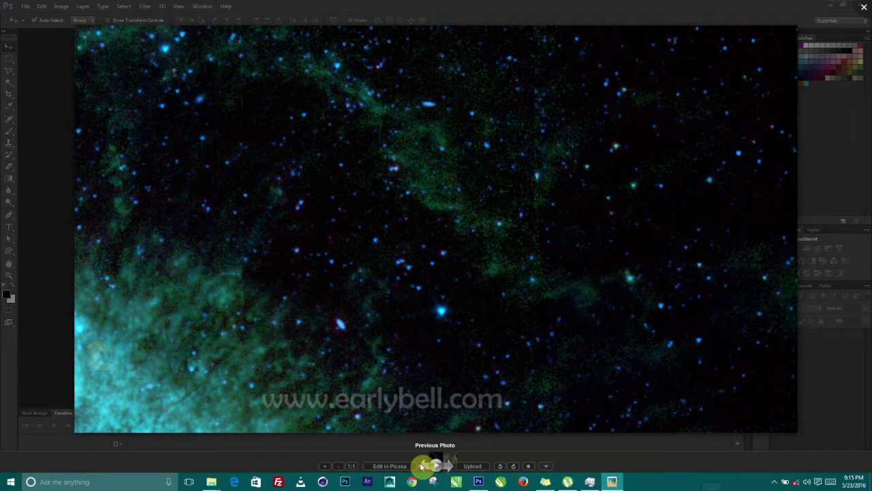
click(446, 465)
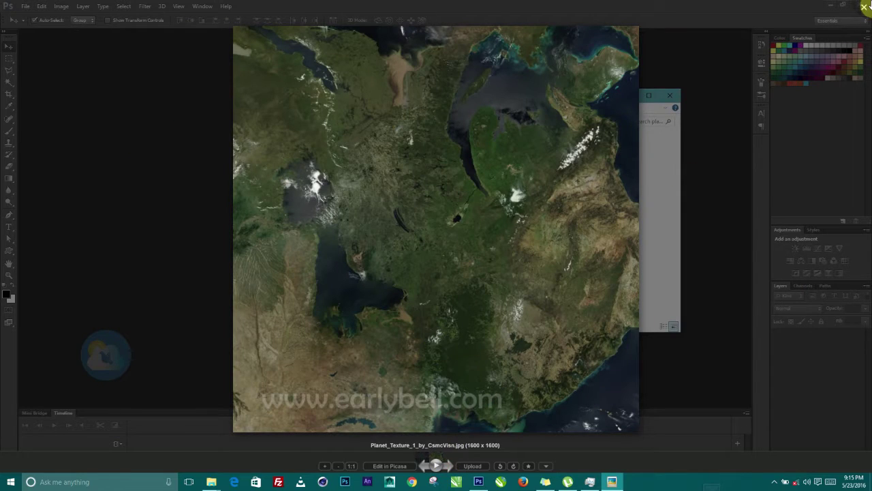
click(864, 6)
Open Planet_Texture_1_by_CsmcVisn.jpg and planet.jpg from the planet folder as separate documents in Photoshop.
drag(552, 96, 460, 113)
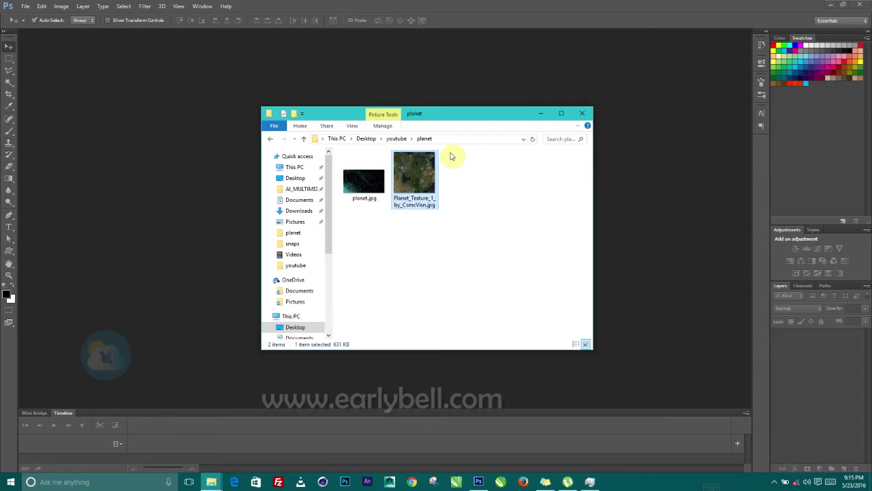
mouse_move(459, 117)
mouse_down()
mouse_move(413, 109)
mouse_move(449, 107)
mouse_up()
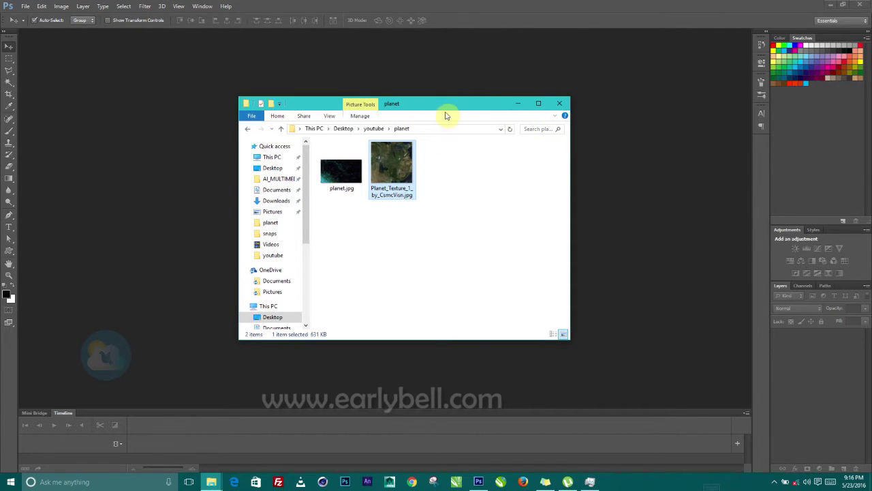
drag(467, 105, 508, 139)
click(154, 149)
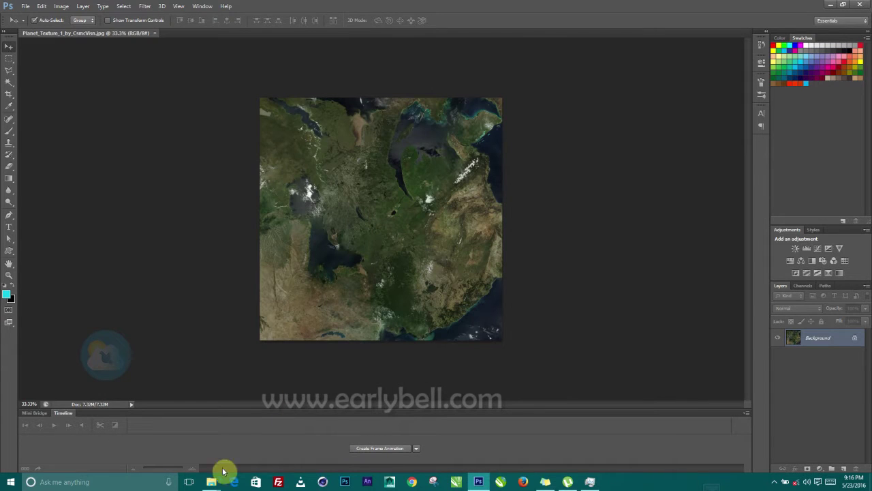
mouse_move(211, 479)
click(200, 438)
drag(378, 204, 199, 48)
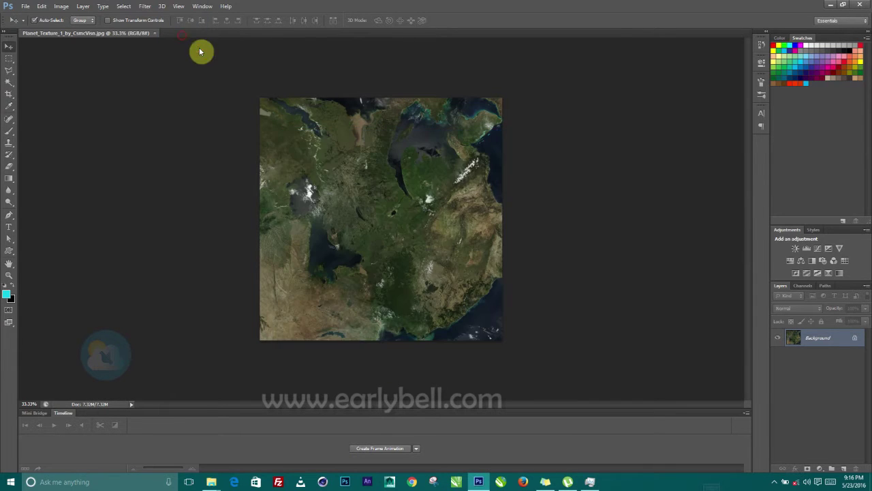
Convert the locked Background of the planet texture document into a regular layer named Layer 0.
click(73, 33)
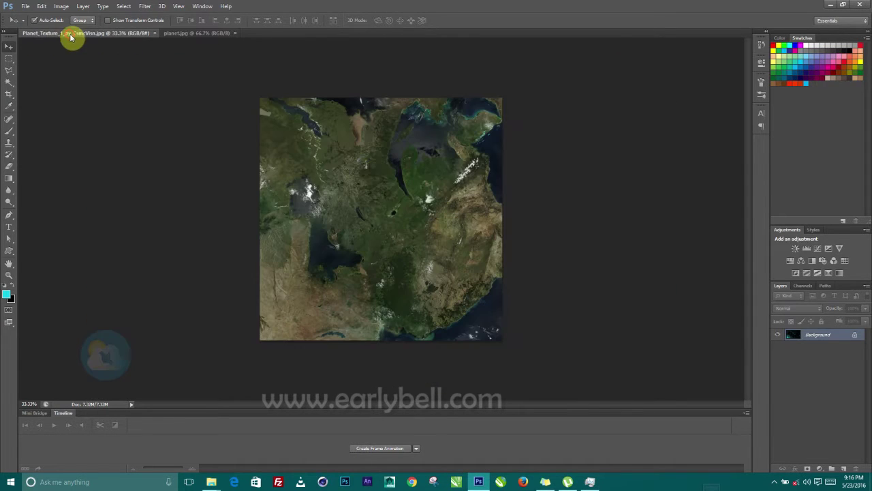
double_click(794, 338)
click(502, 154)
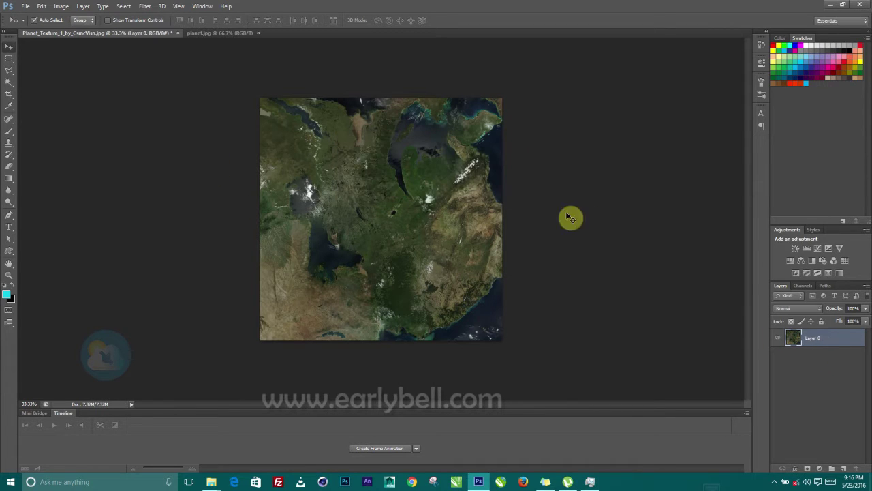
Select a full-height rectangular strip covering just over a quarter of the texture along its right edge and cut it to a new layer.
click(9, 58)
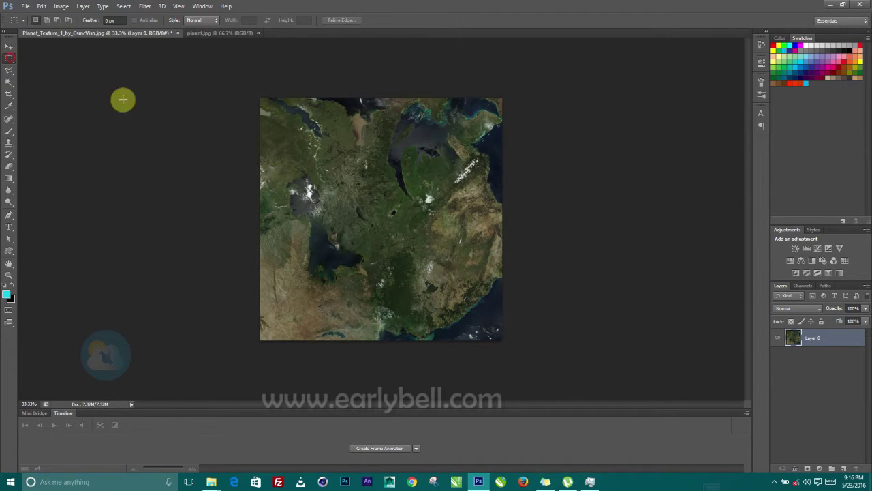
drag(432, 97, 566, 342)
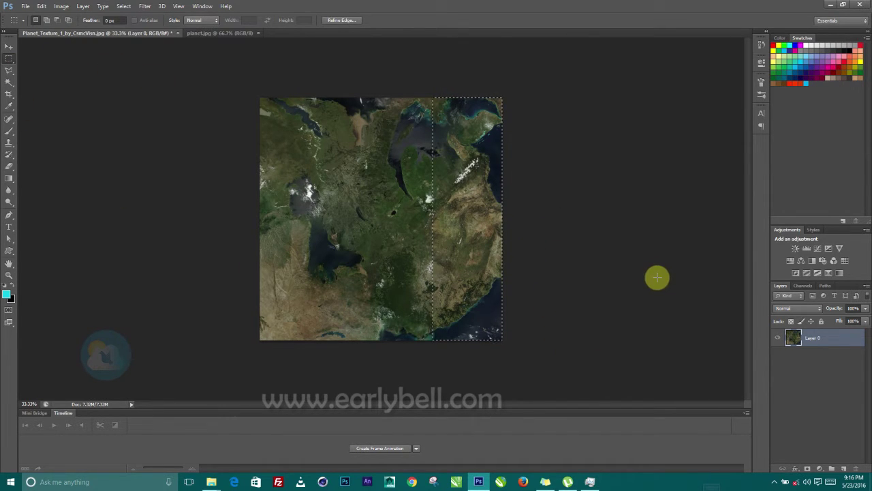
key(ctrl+j)
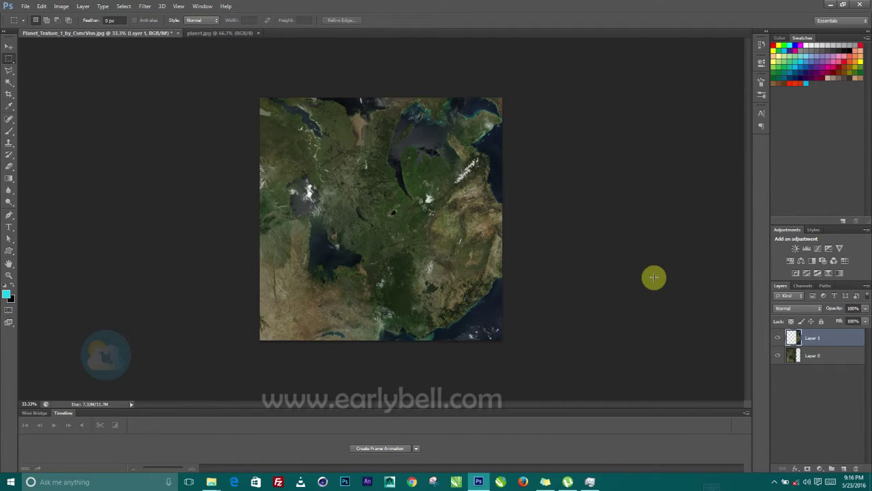
Check the cut strip by toggling its layer visibility, and move the strip flush against the texture's left edge.
click(777, 338)
click(778, 337)
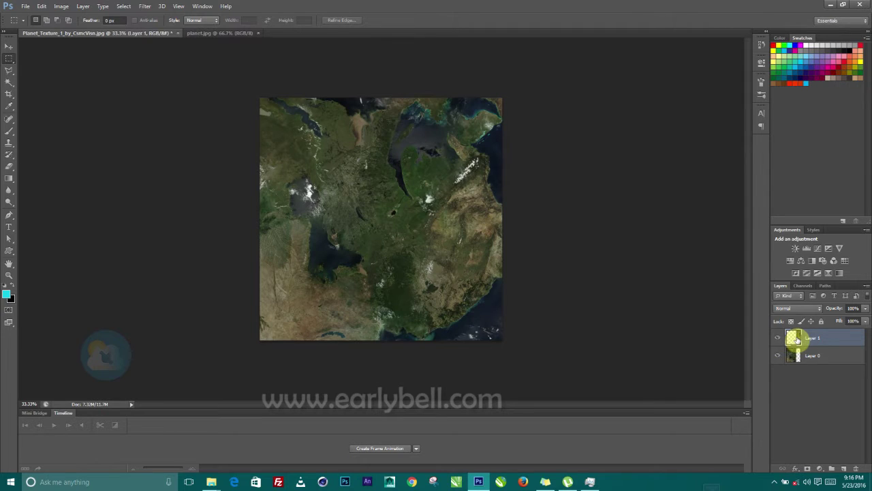
click(7, 46)
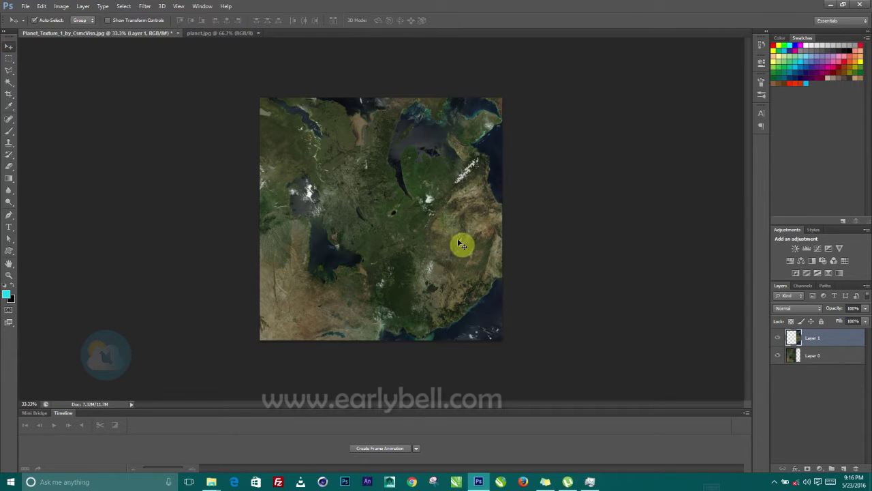
drag(469, 248, 295, 238)
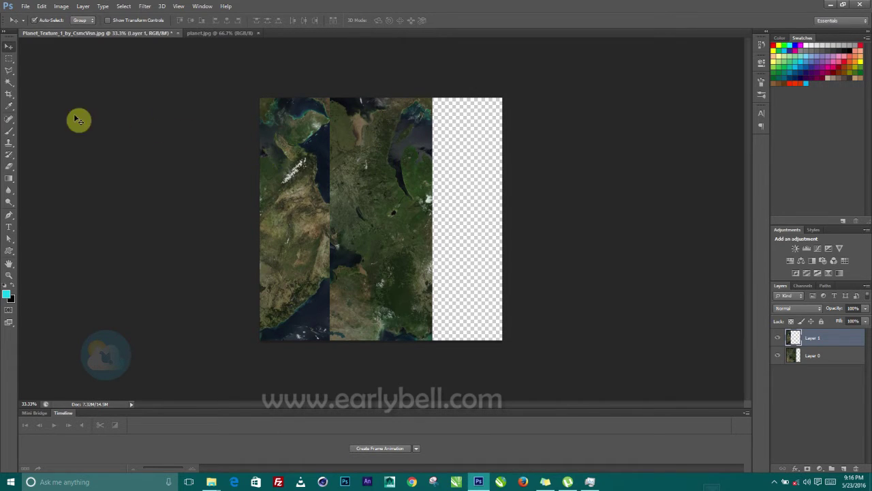
Activate the Gradient tool with the black-to-white preset while keeping Layer 1 selected.
click(9, 179)
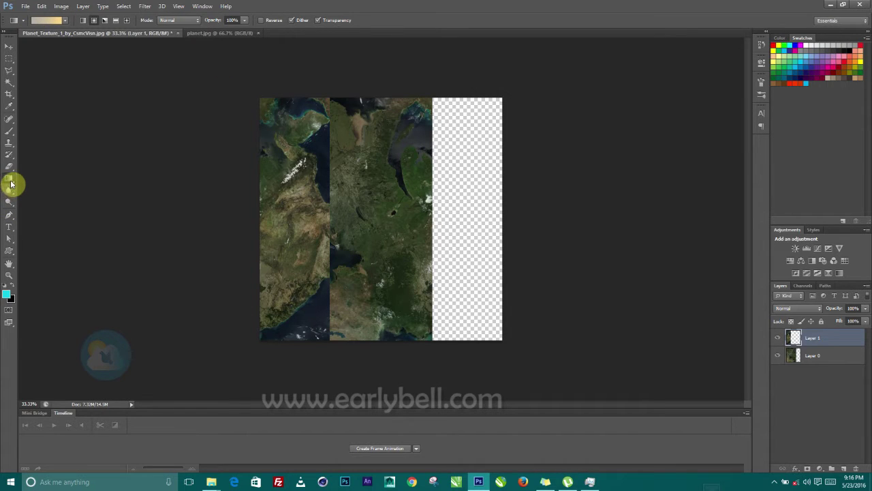
click(64, 21)
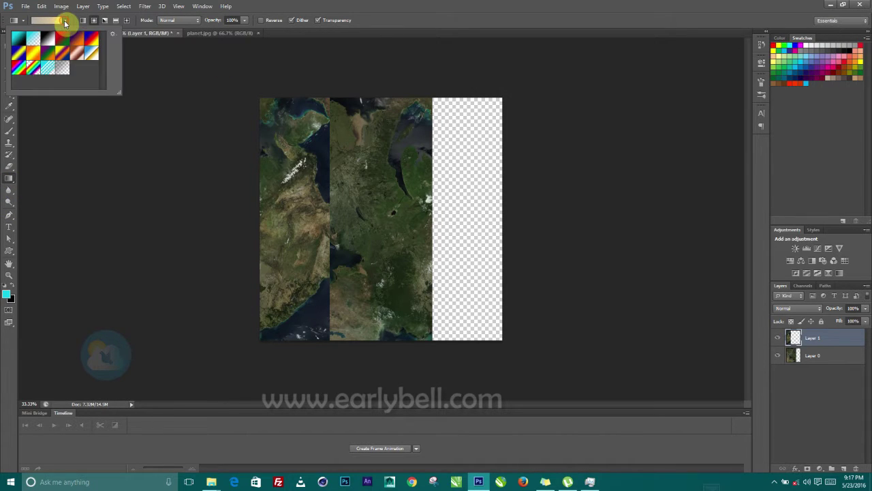
click(812, 338)
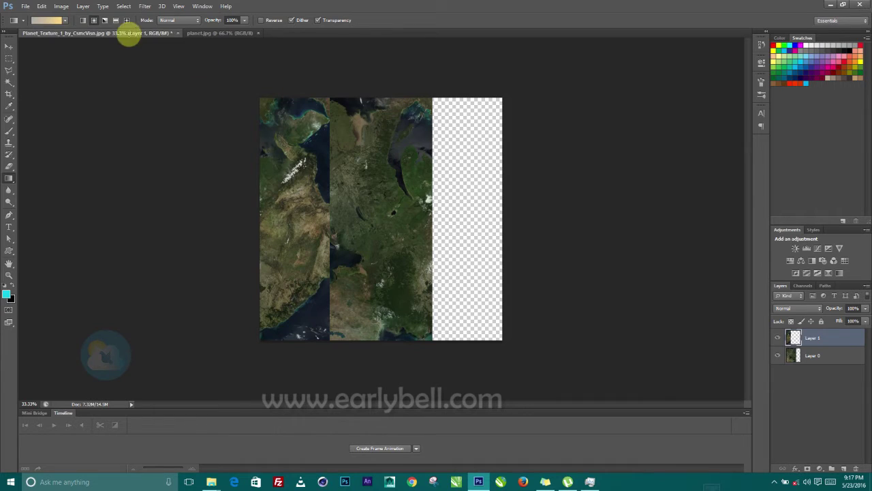
click(65, 21)
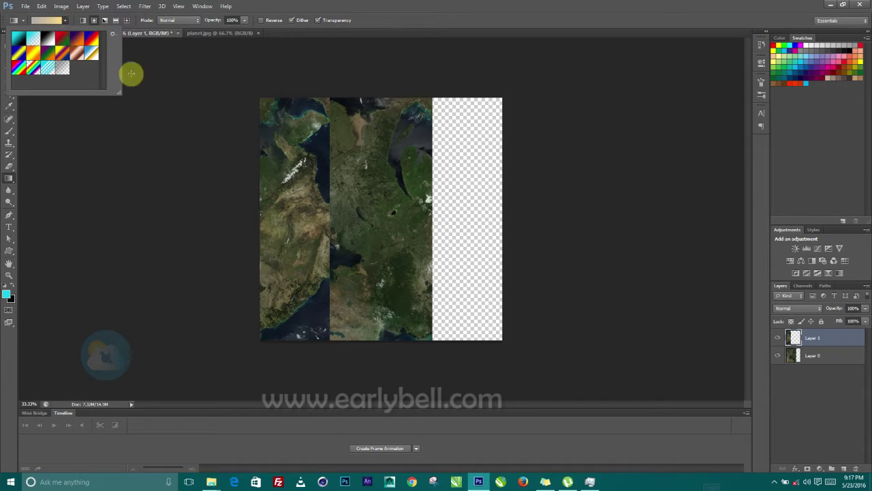
click(49, 36)
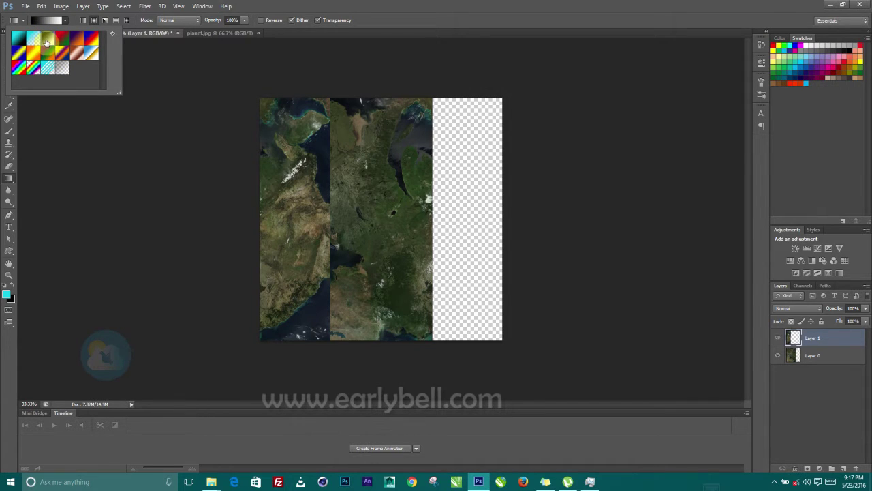
Edit the black-to-white gradient so the opacity stop at its white end is 0%.
click(47, 20)
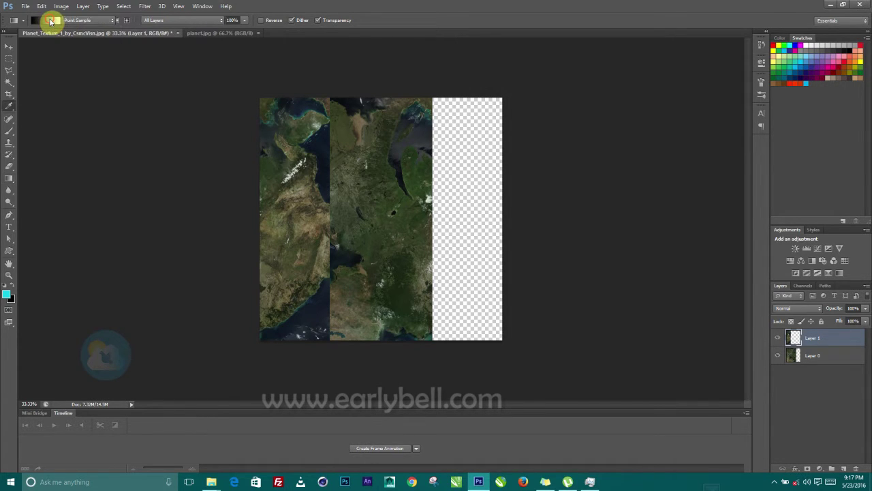
click(523, 219)
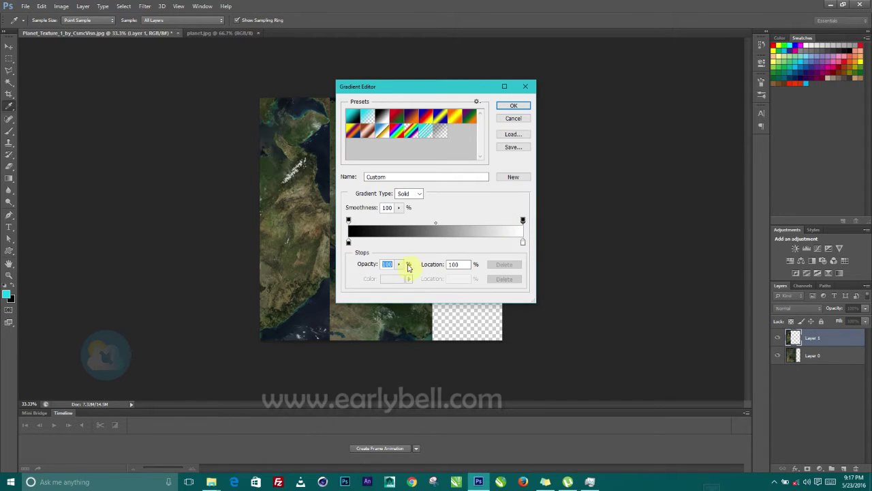
drag(402, 277, 307, 261)
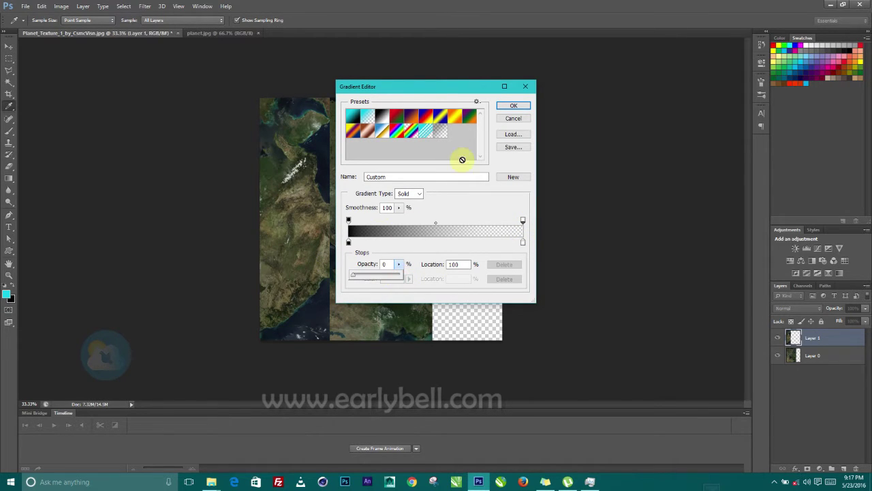
Add a layer mask to Layer 1 and draw the edited gradient on it from the strip's right edge to its left edge.
click(512, 109)
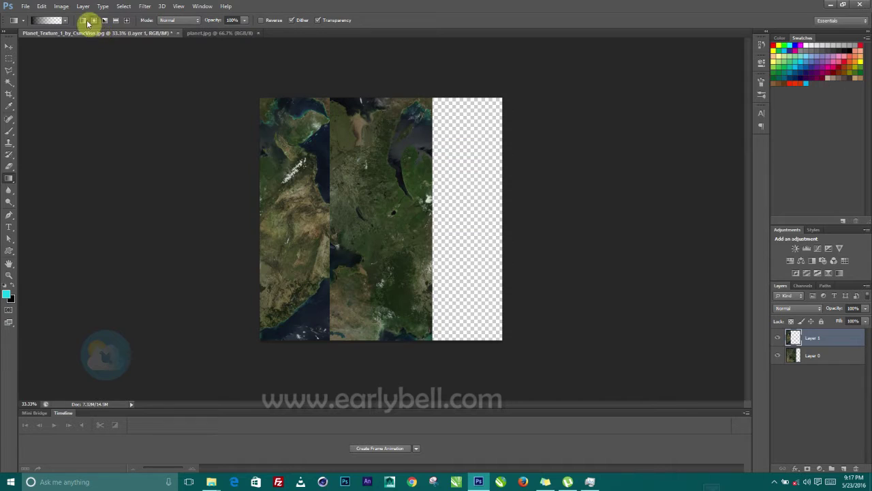
drag(330, 212, 257, 221)
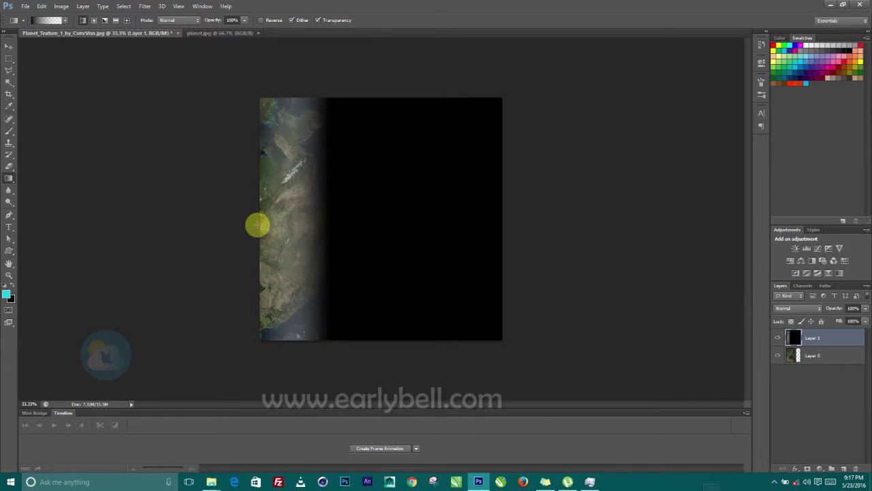
key(ctrl+z)
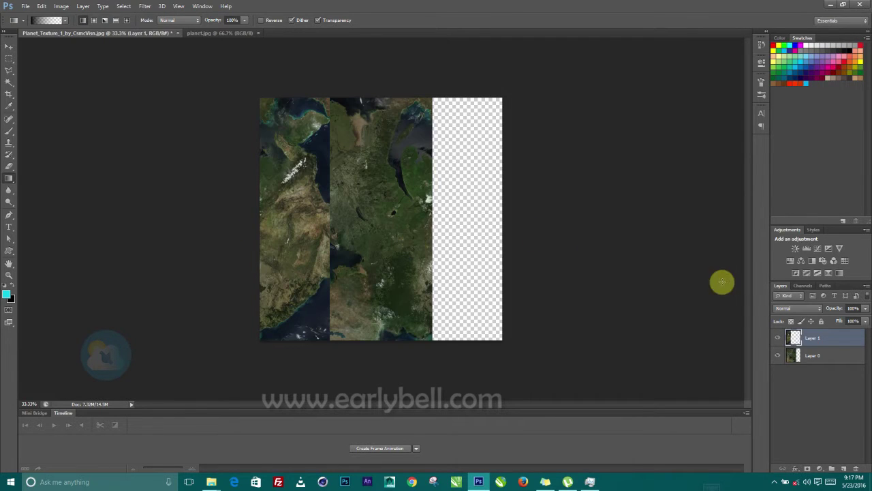
click(808, 470)
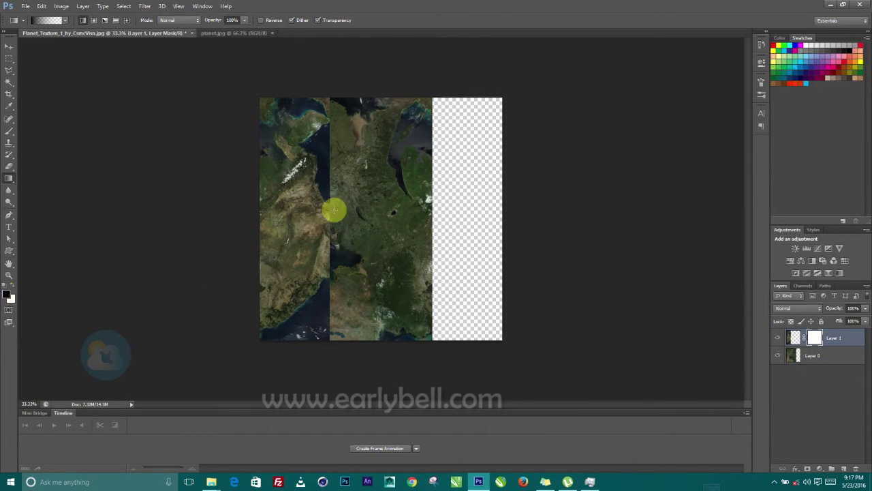
drag(330, 213, 259, 215)
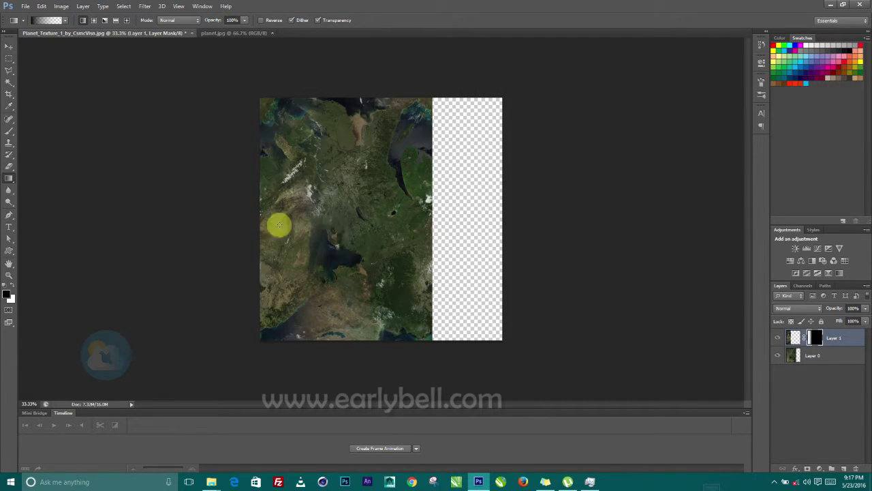
click(9, 46)
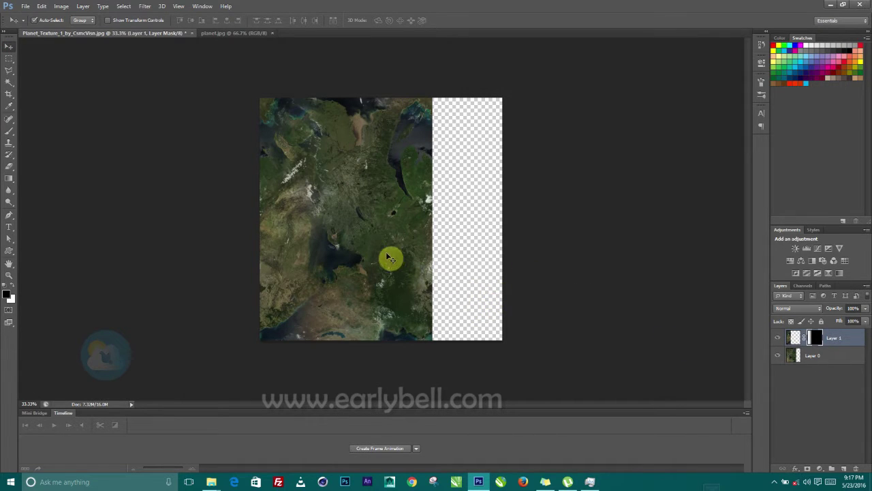
mouse_move(303, 208)
mouse_down()
mouse_move(470, 207)
mouse_move(467, 214)
mouse_move(293, 201)
mouse_up()
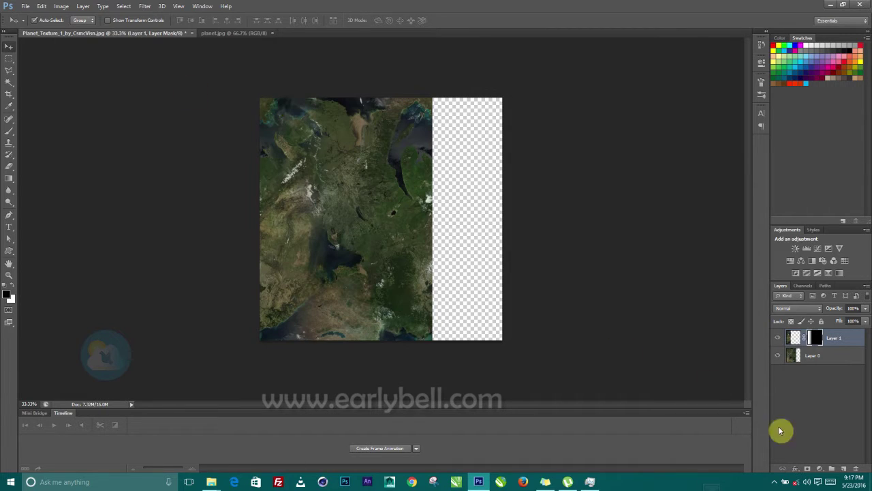
click(10, 60)
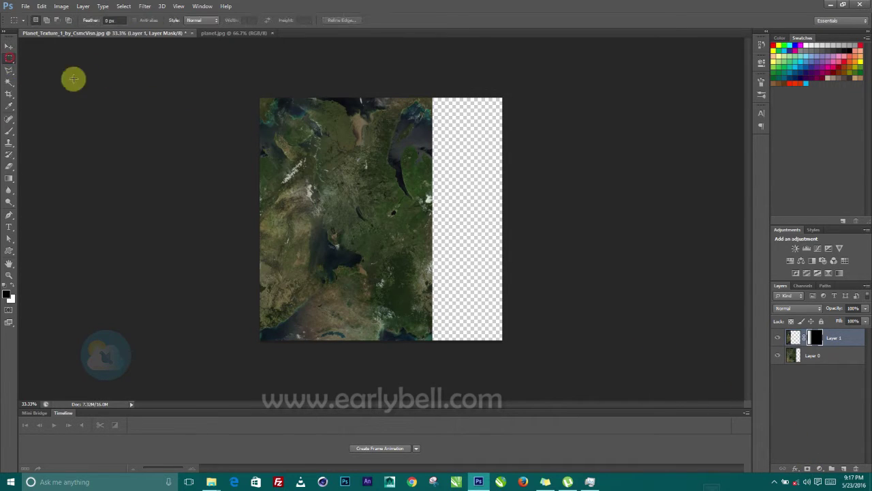
drag(257, 98, 342, 350)
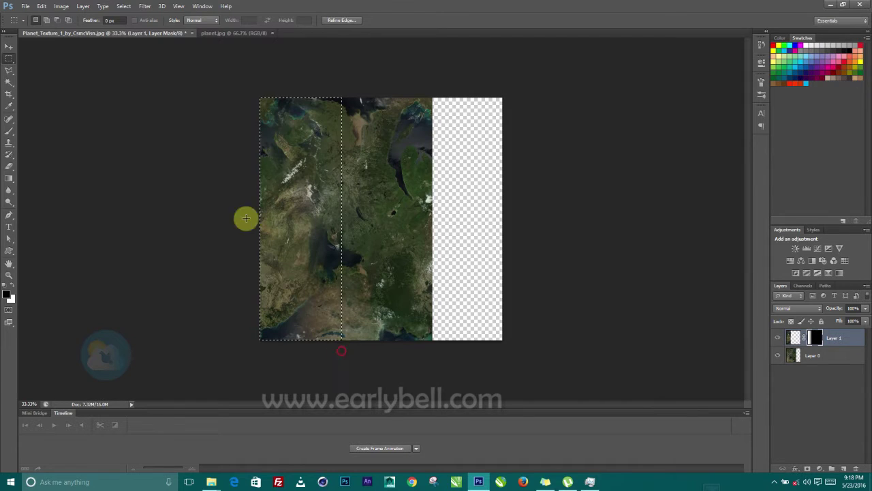
click(9, 47)
drag(283, 191, 383, 188)
key(ctrl+z)
click(794, 356)
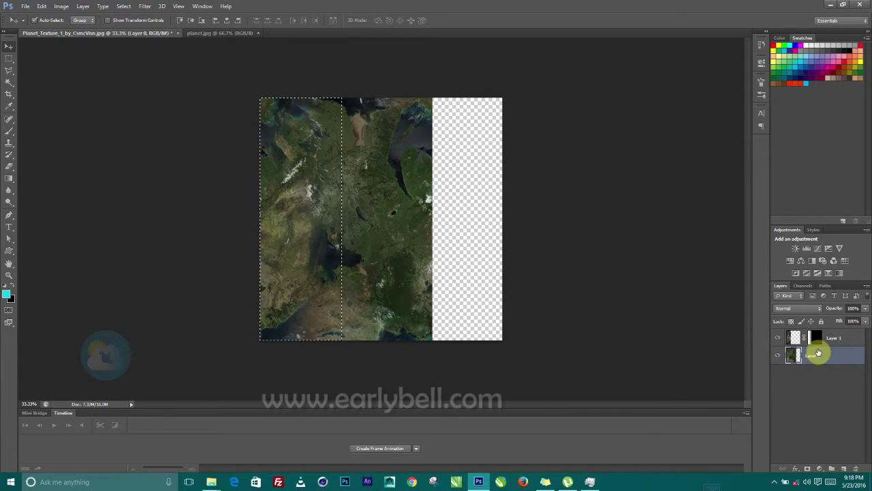
key(ctrl+d)
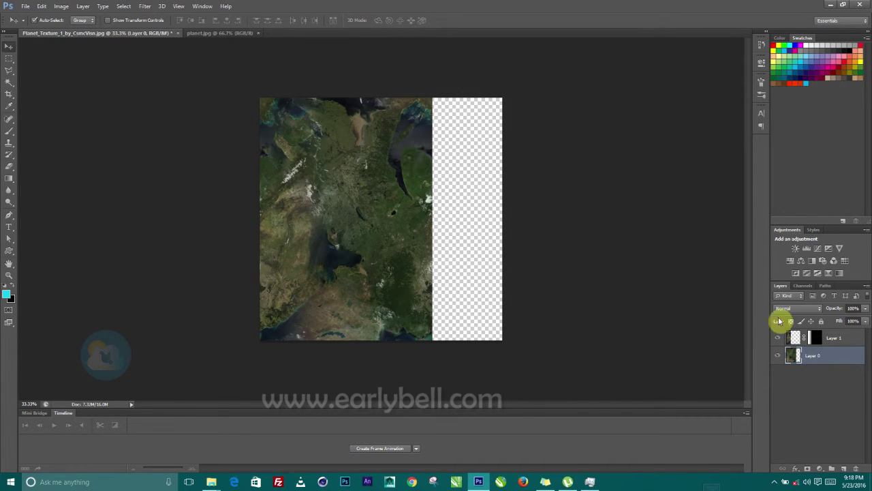
Merge the masked Layer 1 with Layer 0 into a single layer.
shift+click(848, 341)
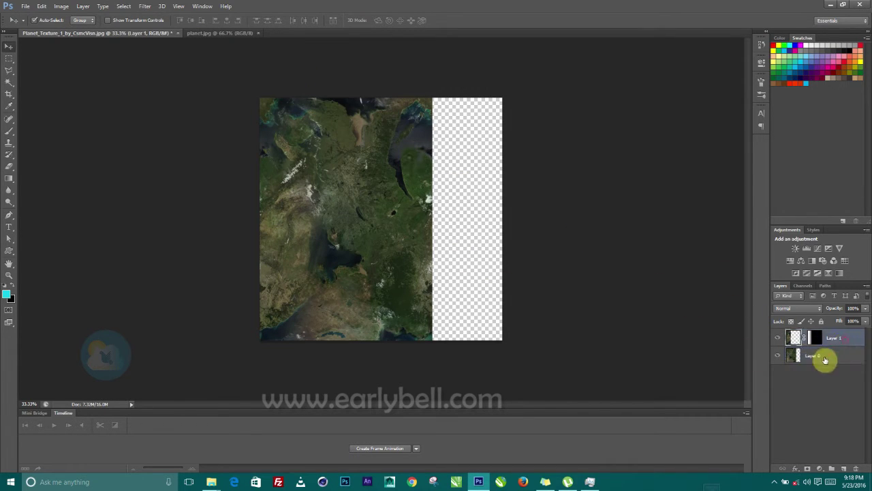
click(861, 288)
click(790, 218)
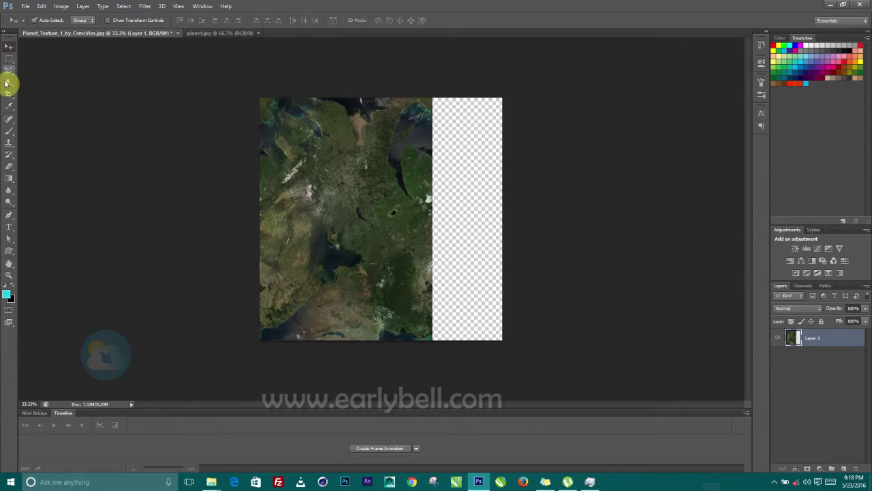
Copy a full-height strip covering just over half of the texture from its left edge to a new layer, and place it against the right edge.
click(10, 59)
drag(259, 96, 343, 349)
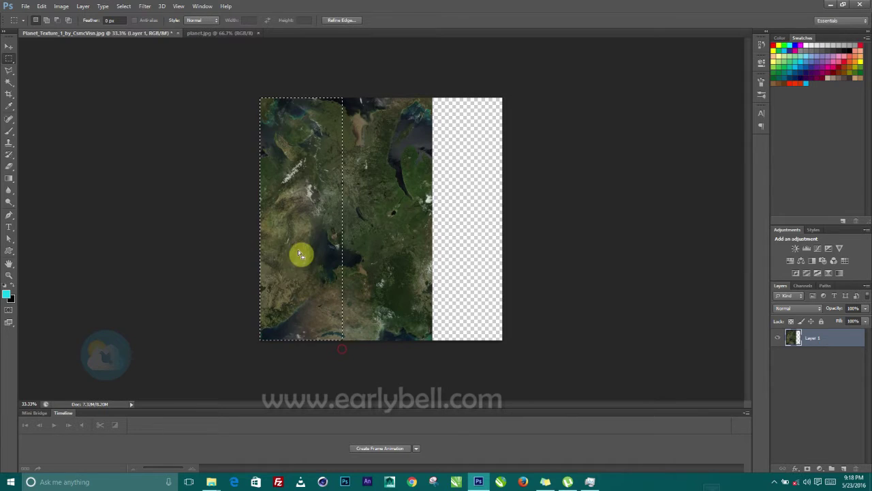
mouse_move(292, 242)
mouse_down()
mouse_move(409, 245)
mouse_move(421, 236)
mouse_move(306, 228)
mouse_move(399, 224)
mouse_move(323, 228)
mouse_up()
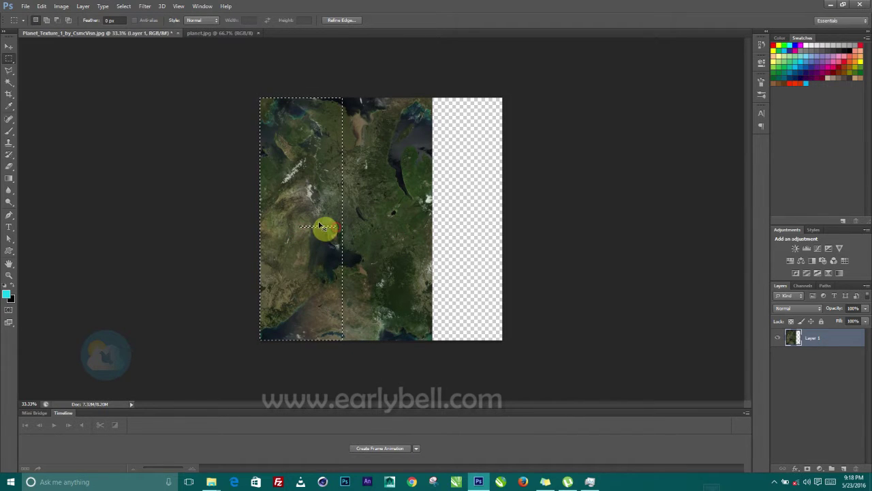
click(315, 242)
drag(258, 97, 356, 360)
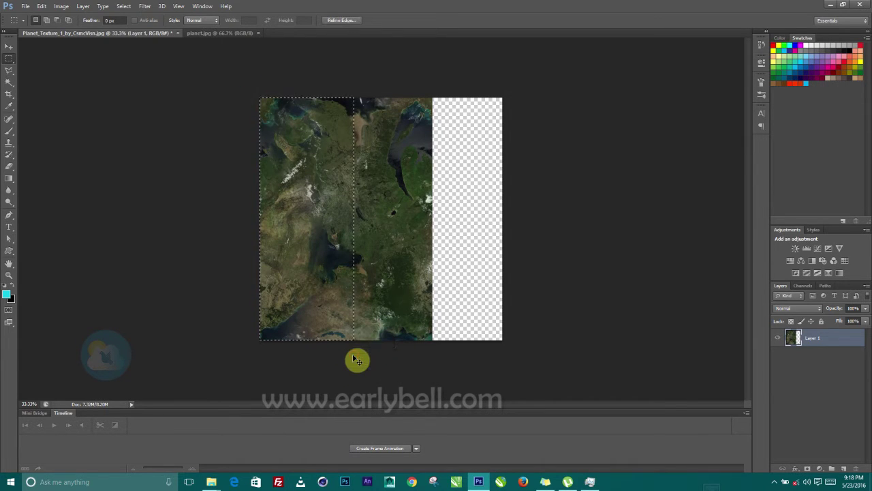
key(ctrl+j)
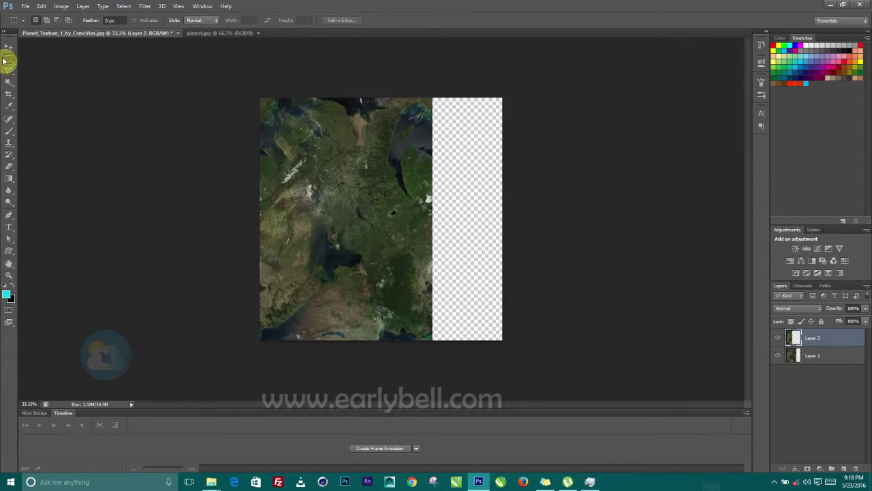
click(8, 45)
drag(297, 226, 469, 227)
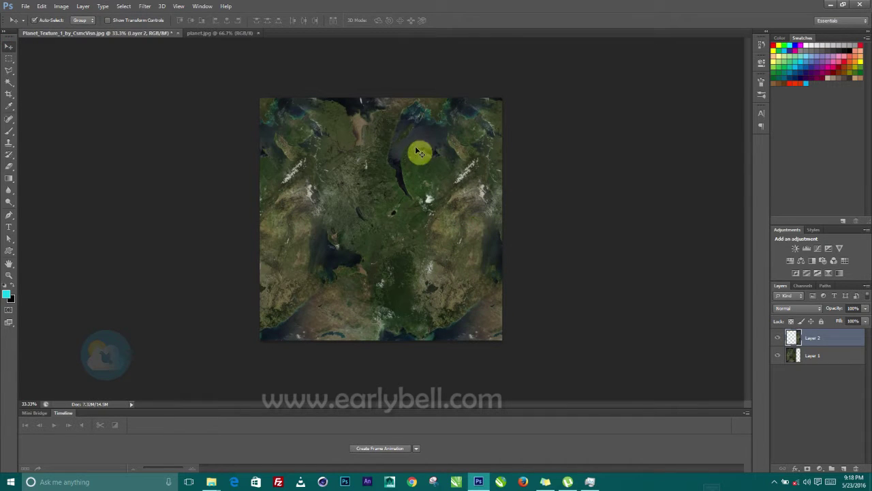
Inspect the seam between the texture and the copied strip, and delete the strip's layer.
scroll(449, 212, up, 3)
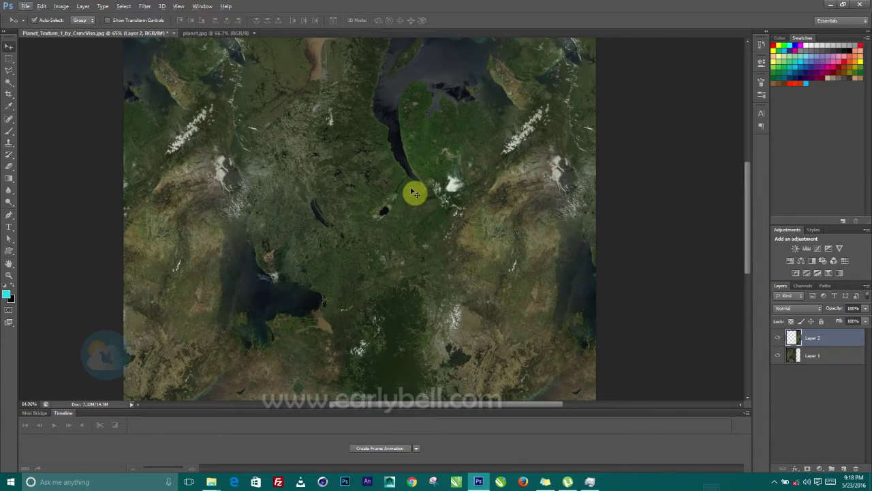
scroll(417, 215, down, 2)
scroll(417, 211, down, 2)
scroll(429, 279, up, 1)
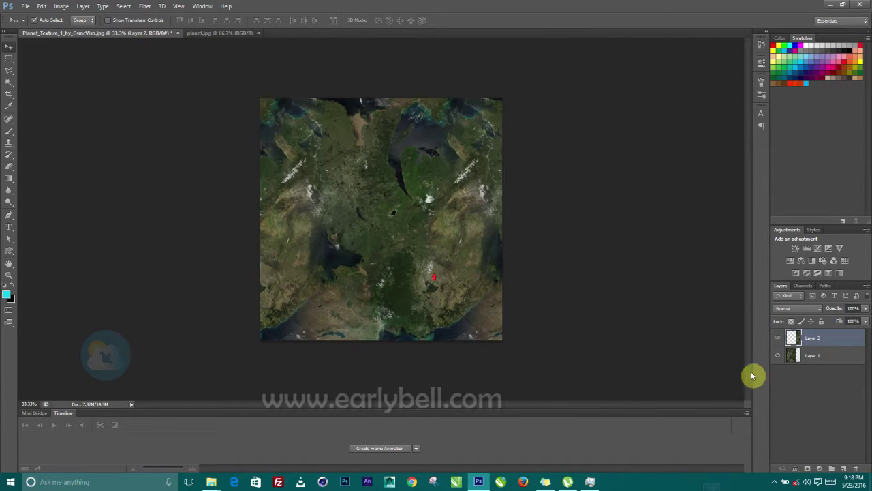
drag(810, 337, 855, 467)
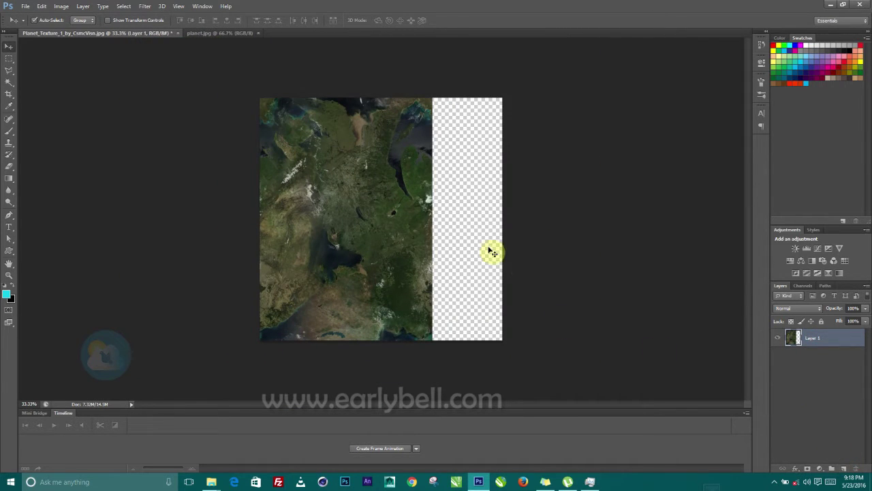
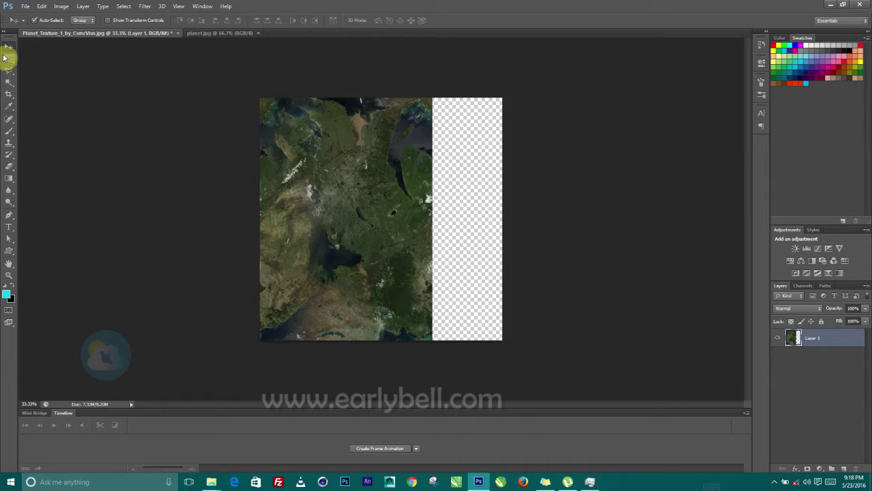
Copy a full-height strip about a quarter of the texture wide from its left edge to a new layer and place it against the right edge.
drag(260, 98, 302, 340)
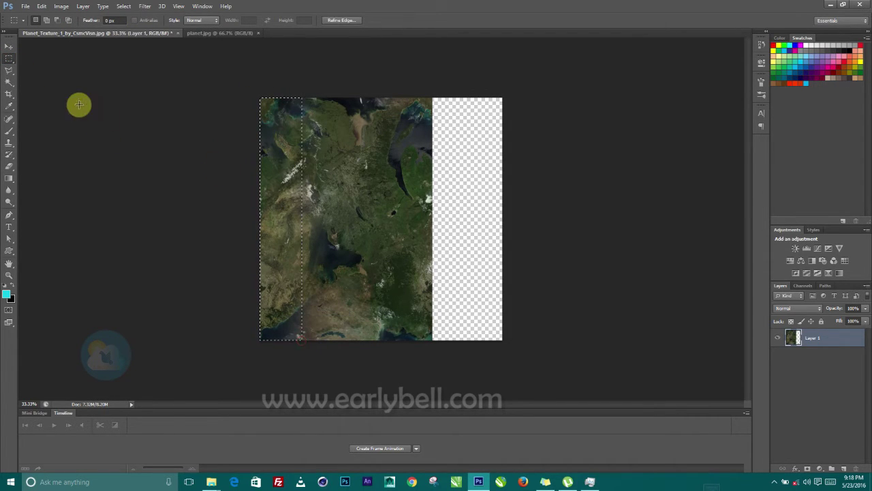
key(ctrl+j)
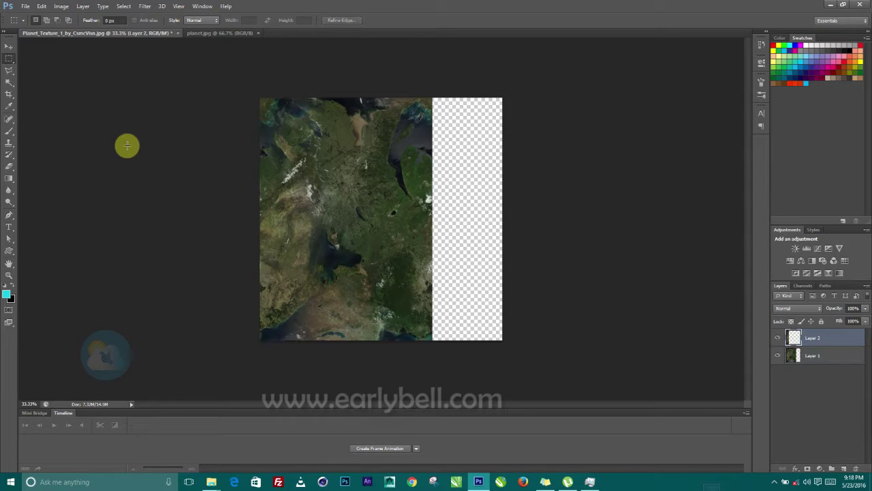
click(9, 46)
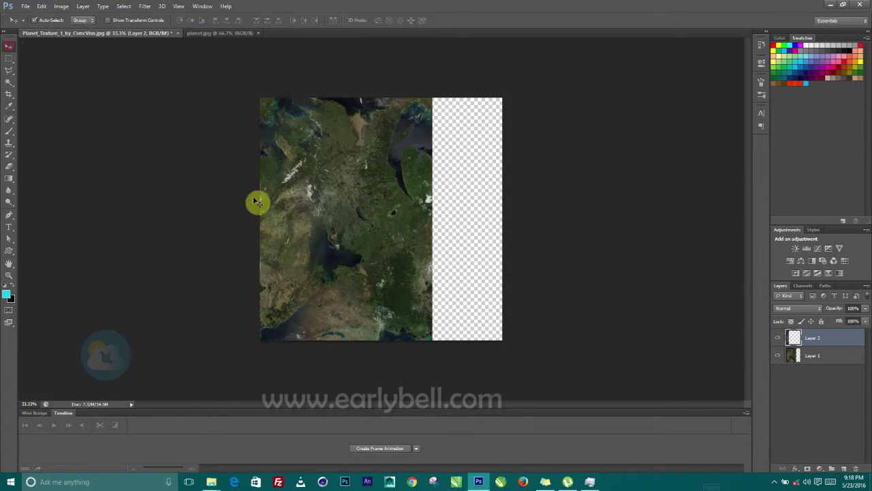
mouse_move(292, 210)
mouse_down()
mouse_move(468, 213)
mouse_move(459, 214)
mouse_up()
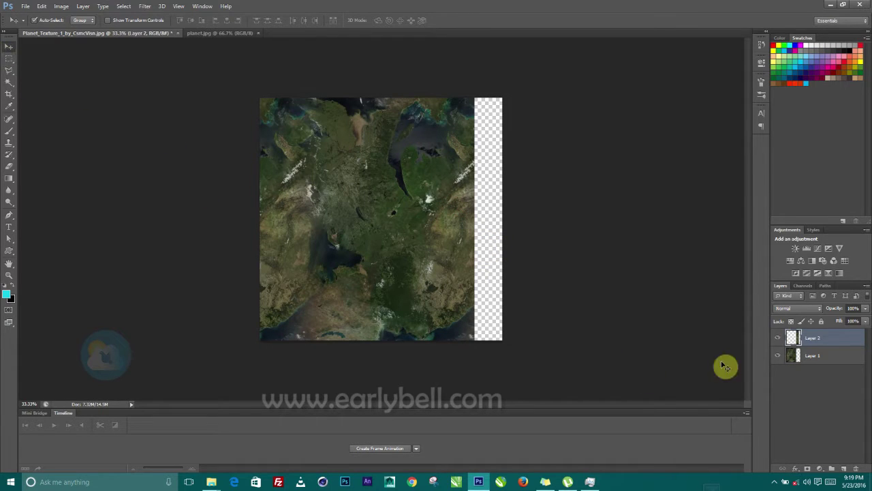
Copy a slightly wider left-edge strip from Layer 1 to another new layer and move it beside the first copied strip.
click(791, 355)
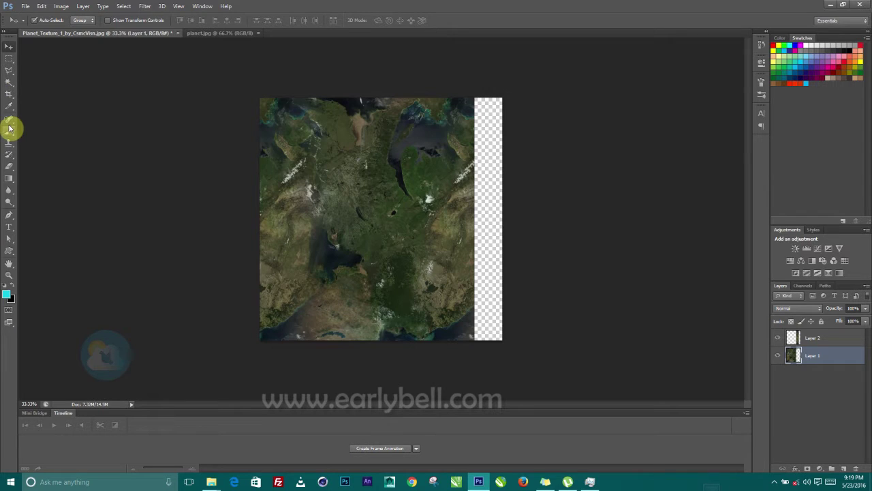
click(8, 59)
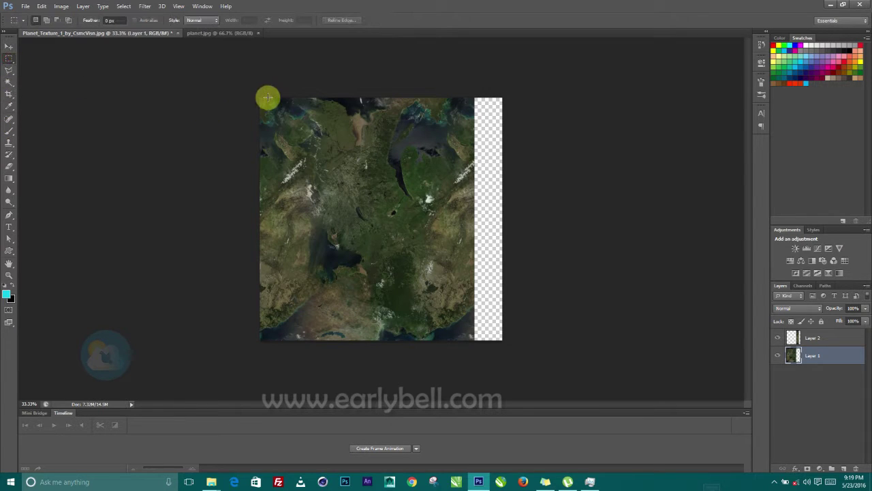
drag(259, 96, 308, 340)
click(9, 47)
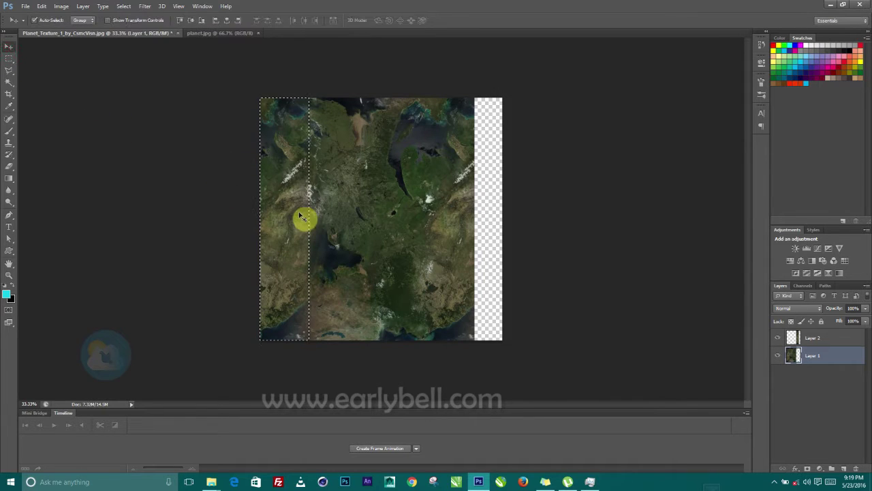
key(ctrl+j)
drag(289, 218, 498, 218)
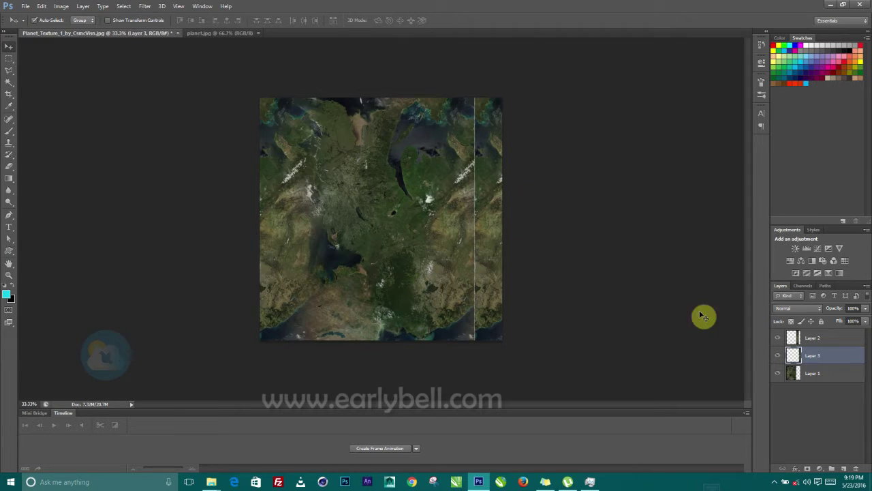
Hide Layer 2 to test Layer 3's strip against the texture's right edge, and delete both strip layers.
click(779, 355)
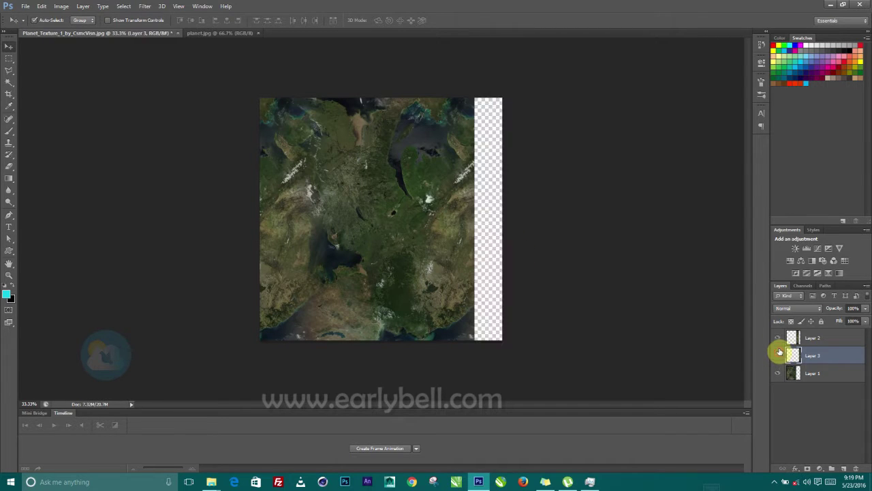
click(779, 355)
click(778, 339)
drag(510, 266, 446, 258)
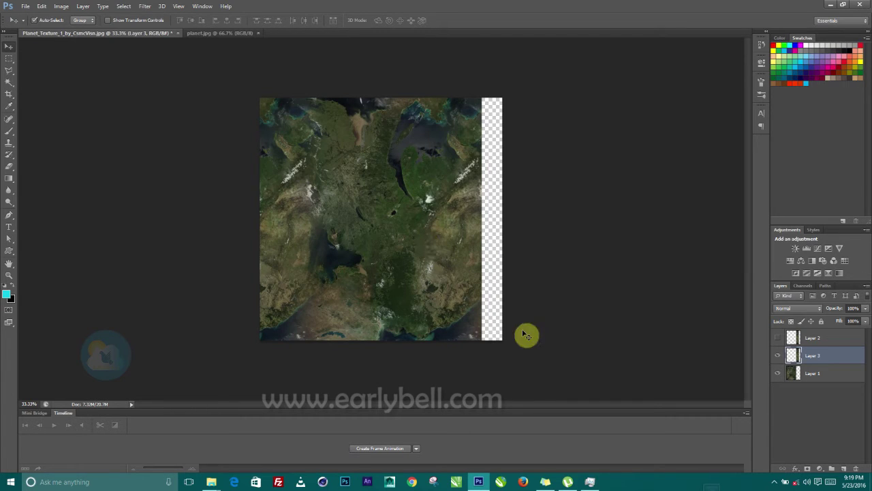
drag(815, 340, 858, 467)
shift+click(809, 355)
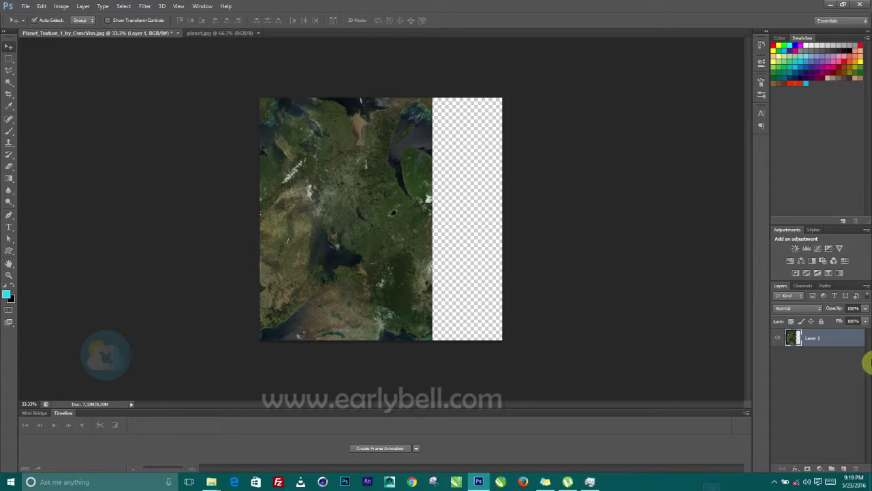
Load the texture layer's outline as a selection and crop the canvas to it, removing the empty transparent area.
ctrl+click(796, 340)
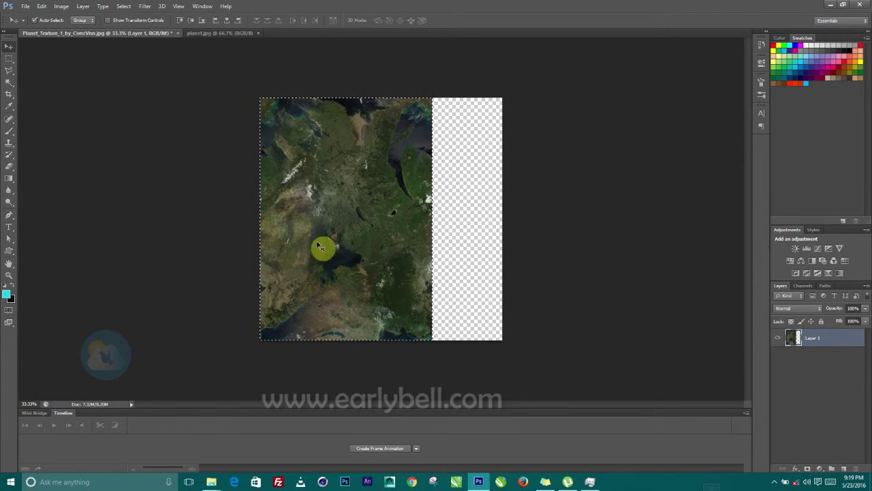
click(61, 6)
click(65, 98)
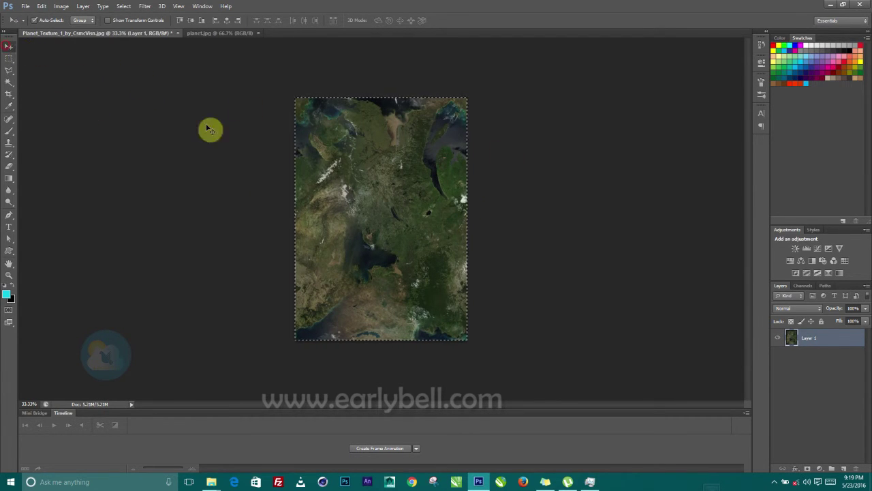
Deselect the texture and switch to the 3D workspace.
key(ctrl+d)
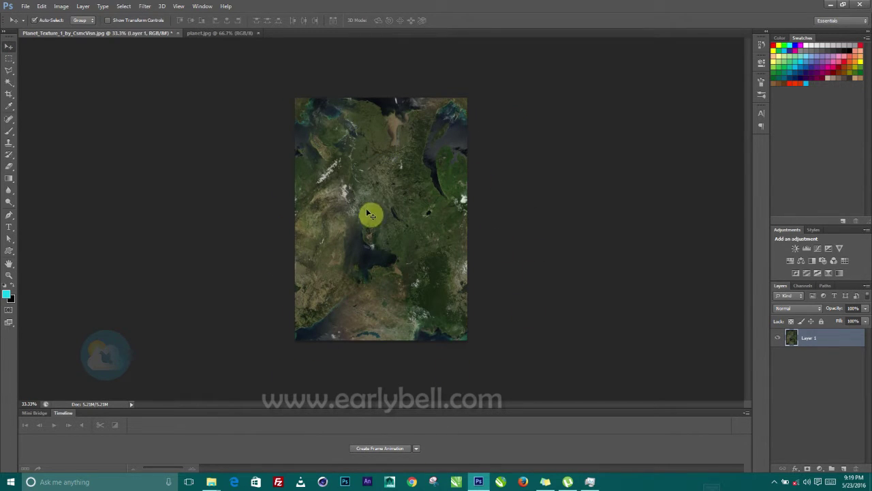
click(166, 12)
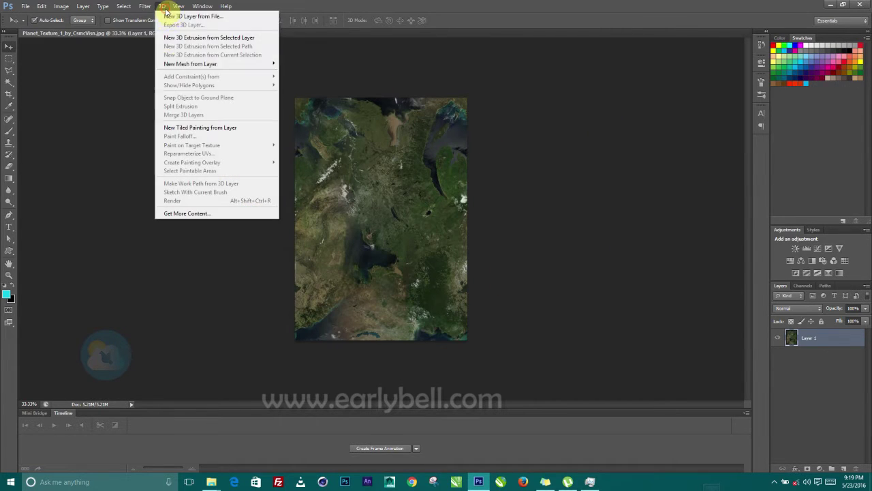
click(633, 20)
click(831, 21)
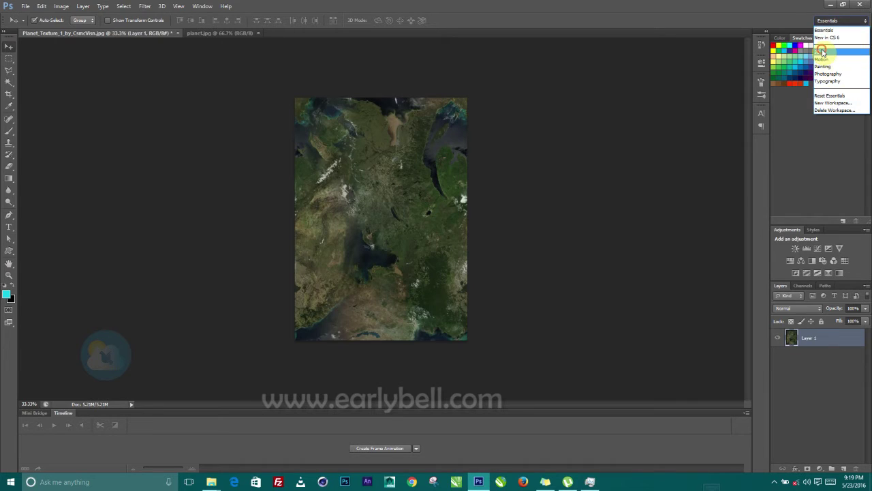
click(824, 40)
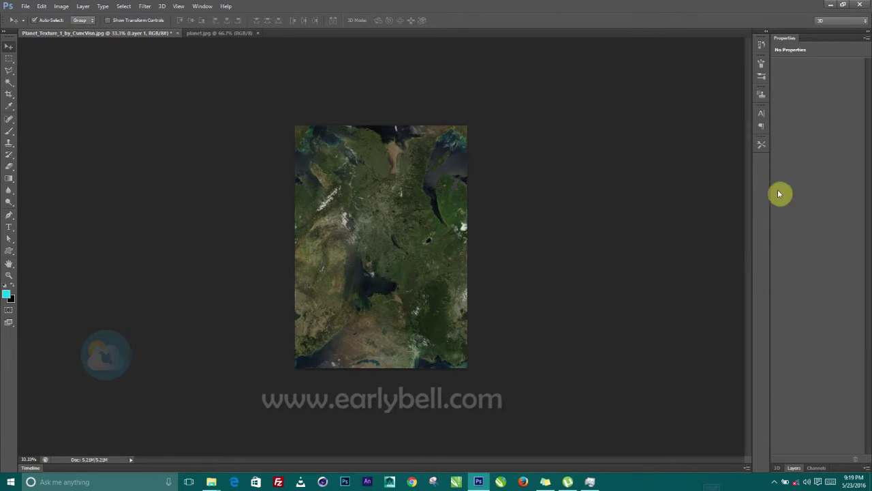
Create a 3D object from the selected texture layer using the Sphere mesh preset.
click(779, 468)
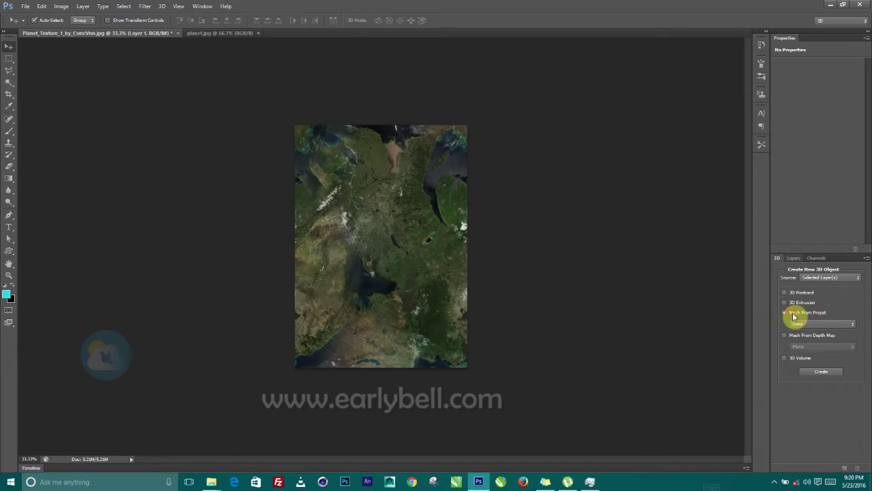
click(804, 325)
click(803, 393)
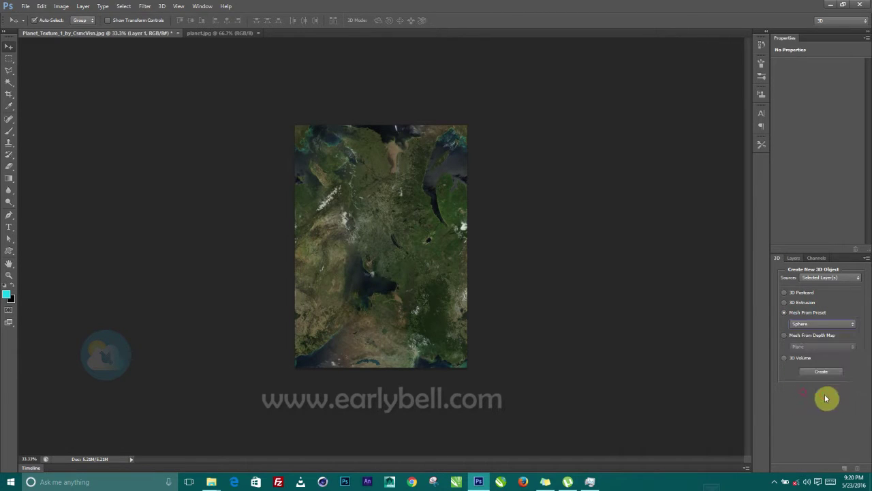
click(830, 374)
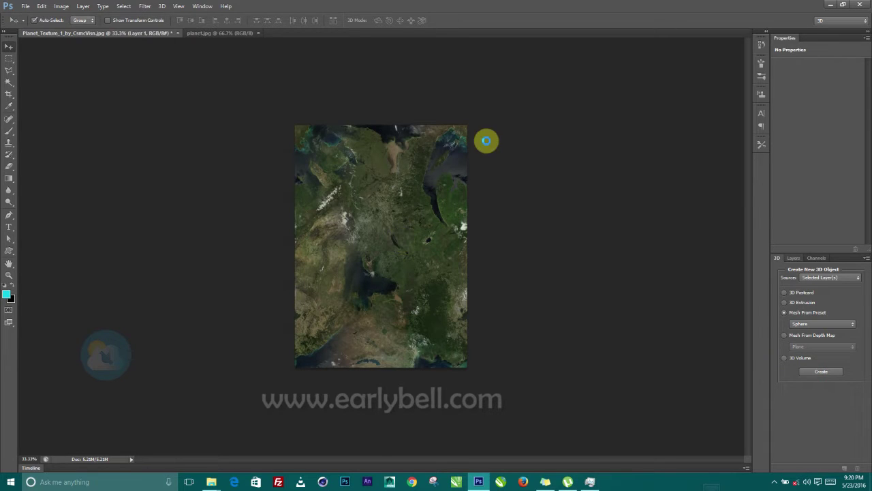
Orbit the 3D camera to a nearly level, straight-on view of the textured sphere.
drag(339, 168, 385, 200)
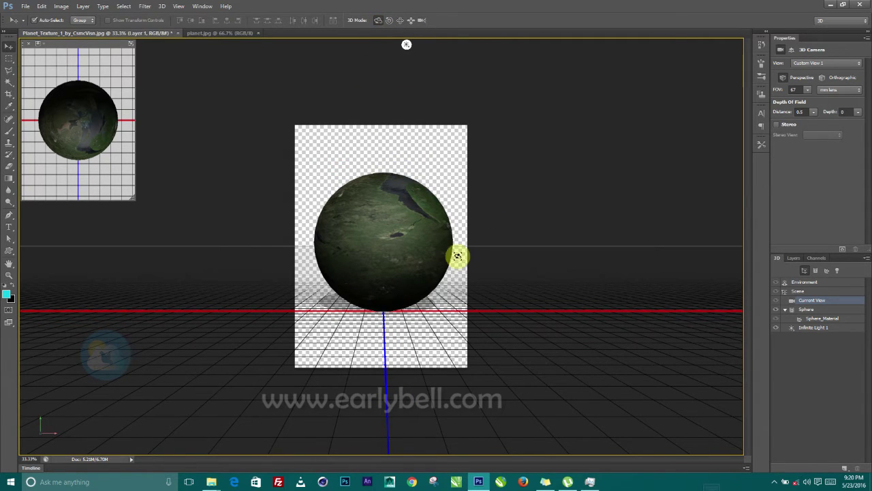
mouse_move(457, 212)
mouse_down()
mouse_move(357, 208)
mouse_move(327, 218)
mouse_move(487, 212)
mouse_move(579, 230)
mouse_move(607, 226)
mouse_move(331, 238)
mouse_move(238, 236)
mouse_move(224, 220)
mouse_move(409, 238)
mouse_move(469, 222)
mouse_move(461, 213)
mouse_up()
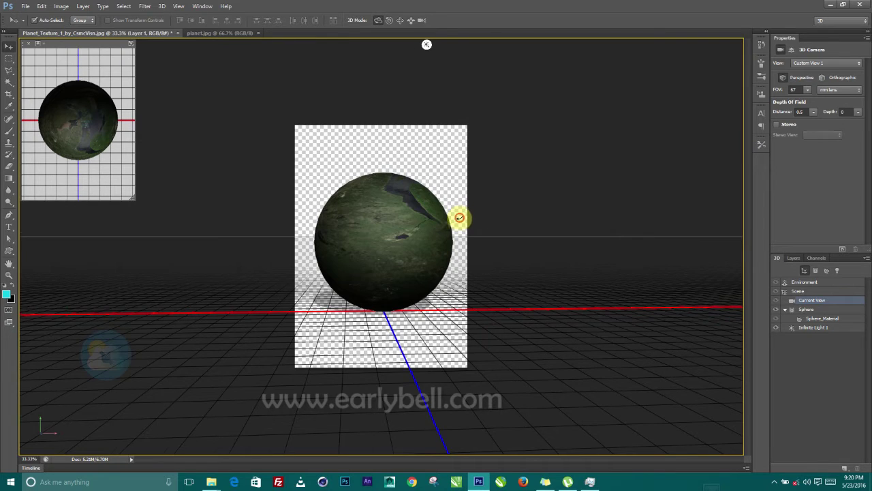
drag(459, 217, 451, 218)
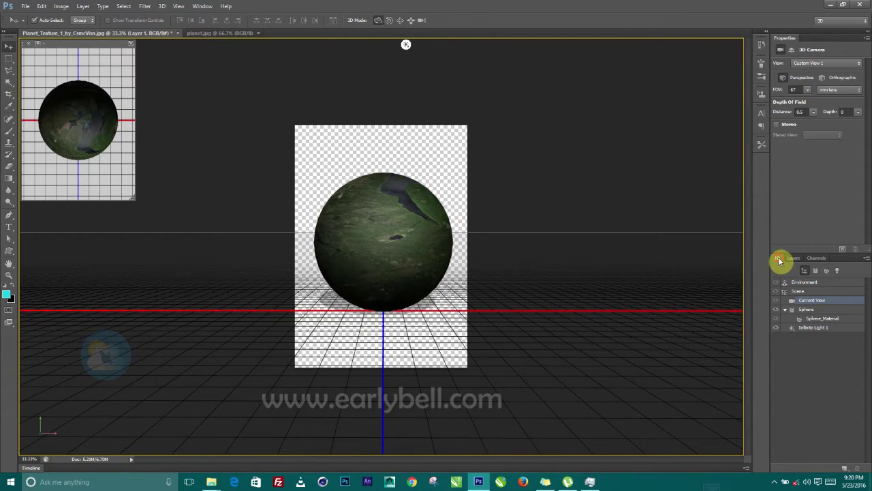
click(794, 258)
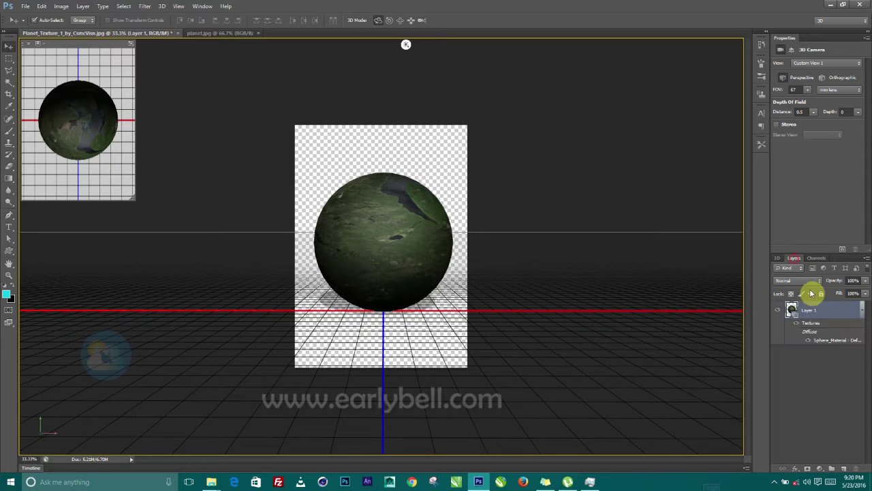
click(779, 259)
Add a second infinite light to the 3D scene and turn off its shadow.
click(817, 328)
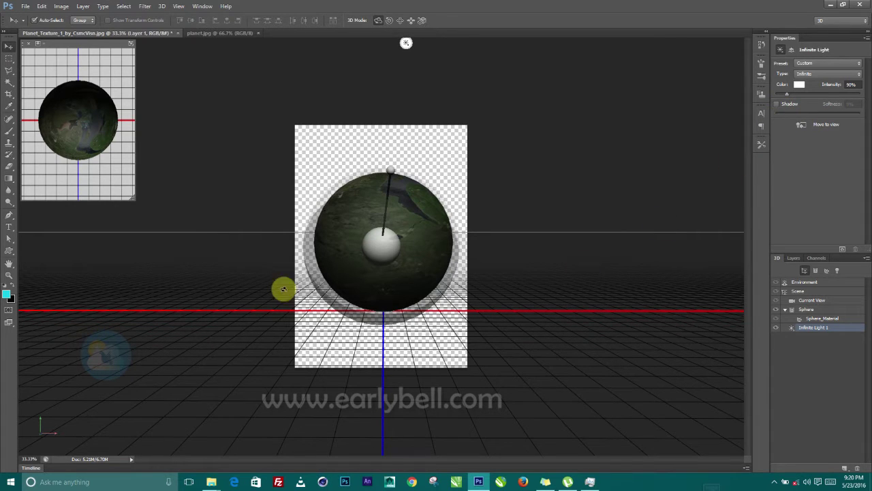
click(844, 469)
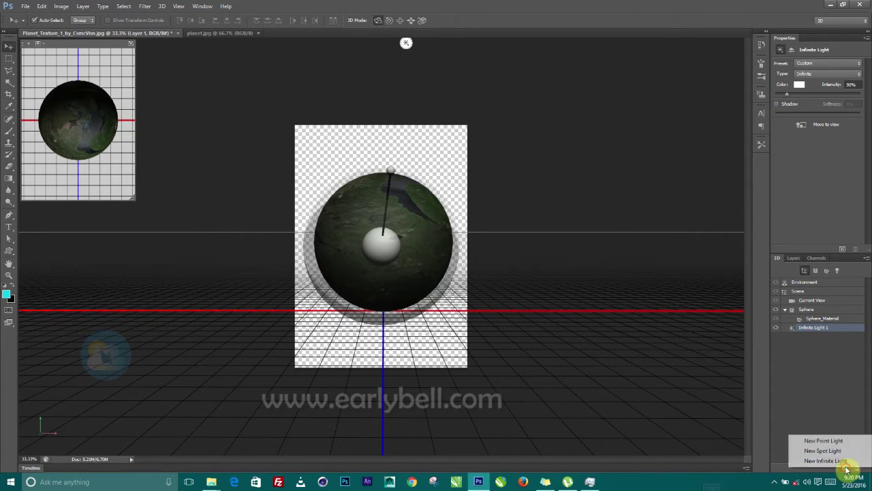
click(565, 278)
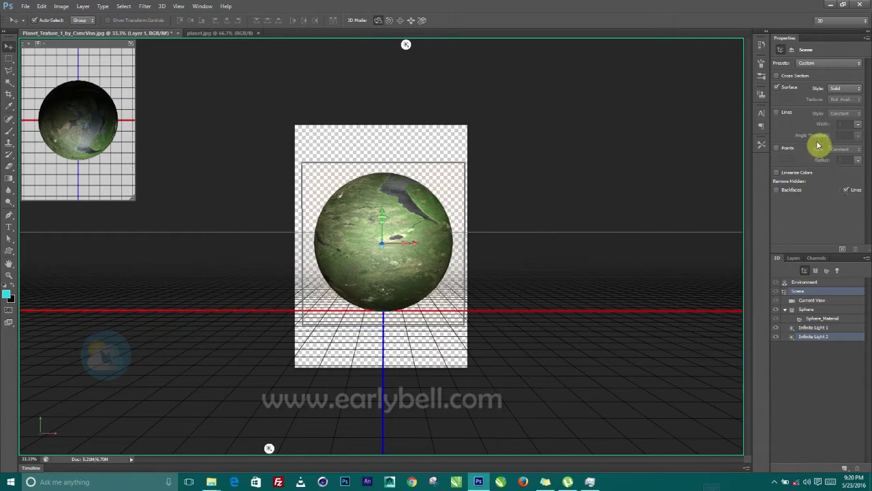
click(814, 329)
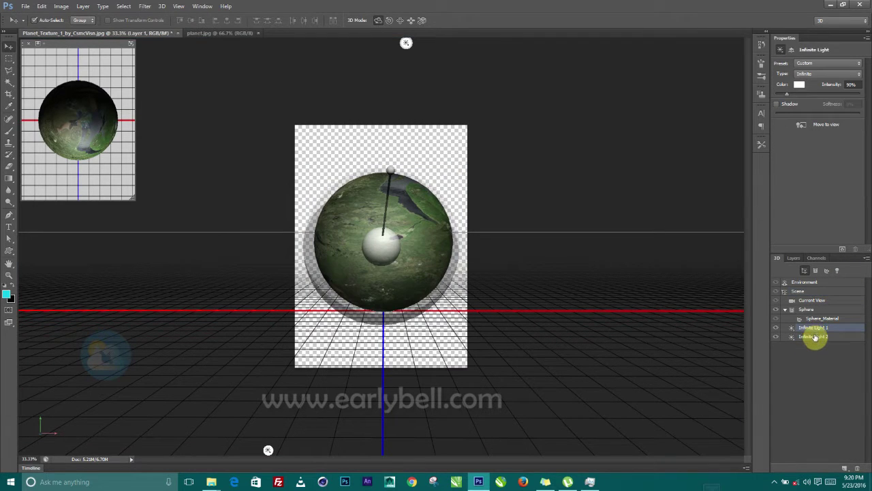
click(815, 338)
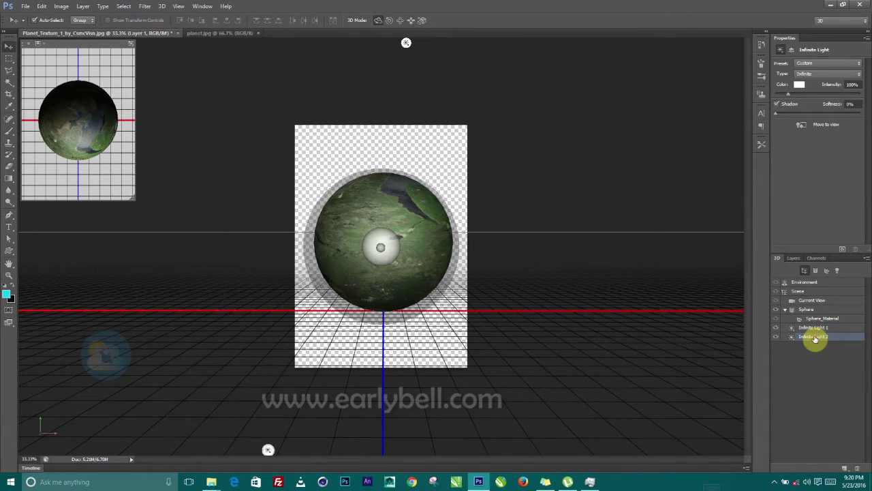
click(776, 104)
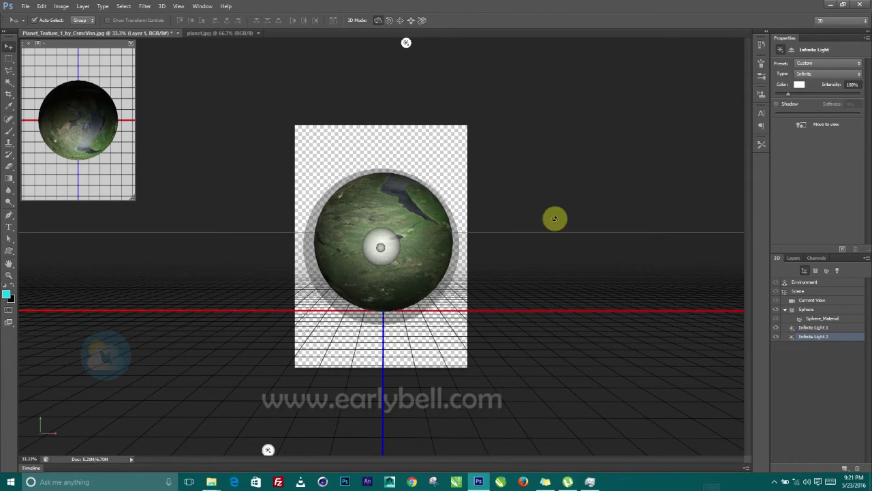
Rotate the sphere mesh to bring its lighter terrain to the front, and open its diffuse texture for editing.
click(806, 310)
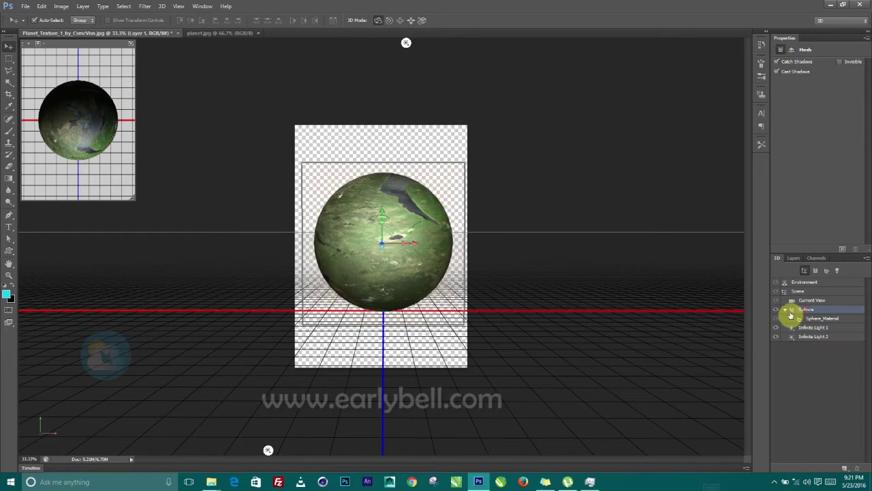
mouse_move(449, 157)
mouse_down()
mouse_move(408, 156)
mouse_move(363, 176)
mouse_move(552, 156)
mouse_move(618, 134)
mouse_move(627, 149)
mouse_move(568, 211)
mouse_move(540, 139)
mouse_move(414, 175)
mouse_move(412, 202)
mouse_move(461, 220)
mouse_move(417, 237)
mouse_move(466, 236)
mouse_move(446, 136)
mouse_move(378, 152)
mouse_move(454, 175)
mouse_move(449, 150)
mouse_move(438, 162)
mouse_up()
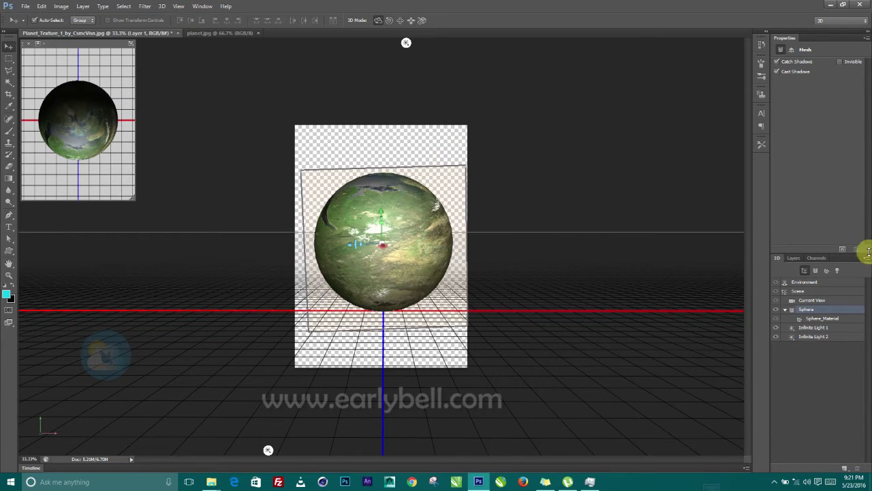
click(793, 258)
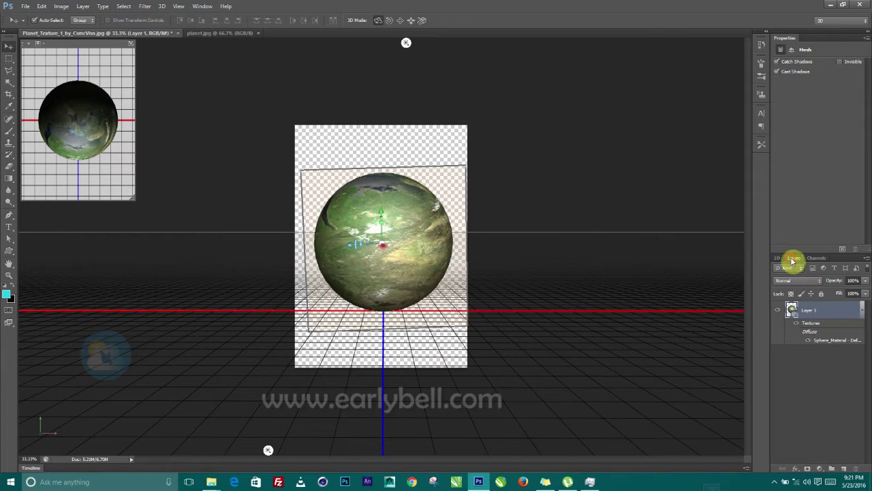
double_click(827, 340)
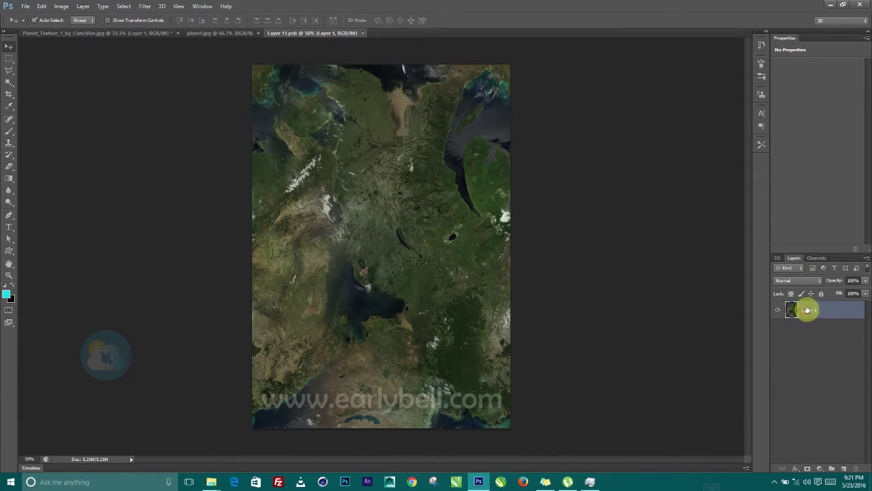
Add a Levels adjustment layer above the texture with black input 10 and midtone 0.95.
click(203, 6)
click(220, 68)
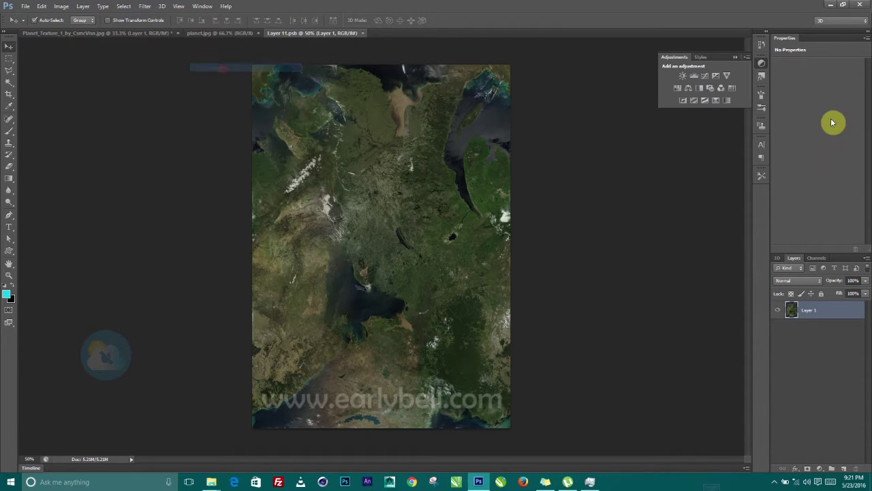
click(695, 80)
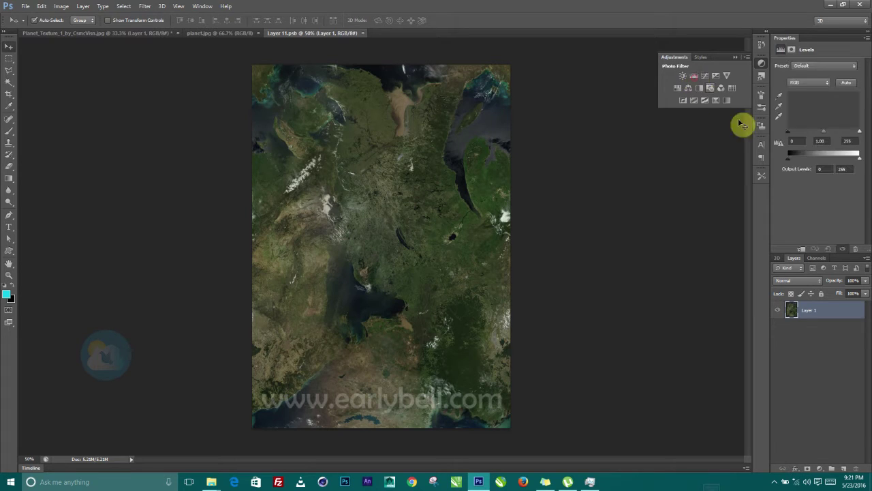
drag(827, 135, 793, 136)
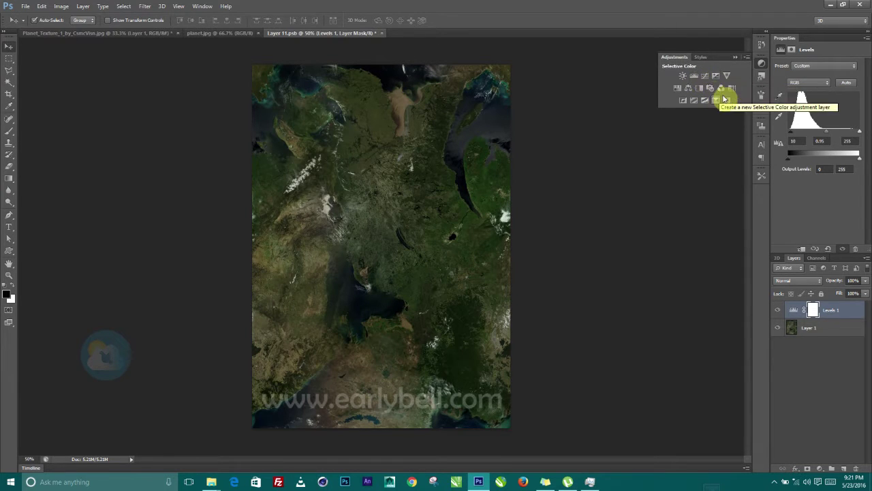
Add a Hue/Saturation adjustment layer with hue +41, saturation -4 and lightness about -23.
click(677, 89)
drag(822, 105, 835, 105)
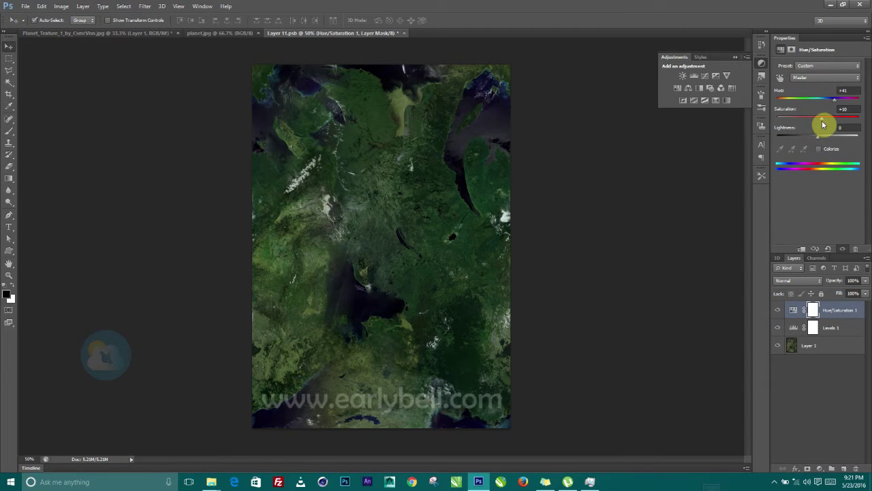
drag(814, 137, 808, 135)
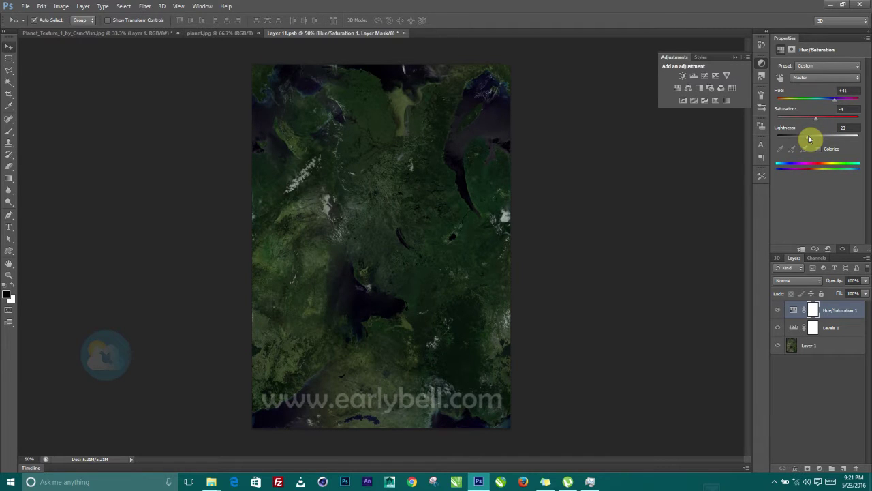
Save the recoloured texture, look at the planet.jpg star background, and return to the 3D sphere document.
key(ctrl+s)
click(220, 34)
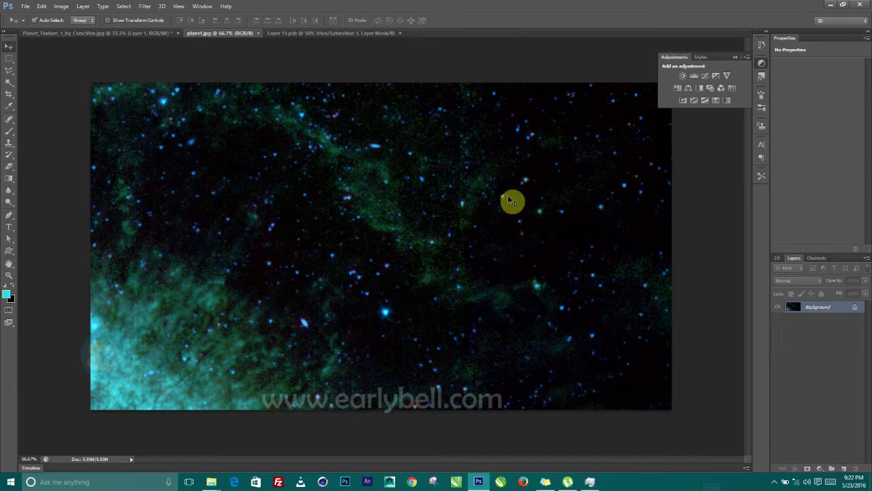
click(120, 34)
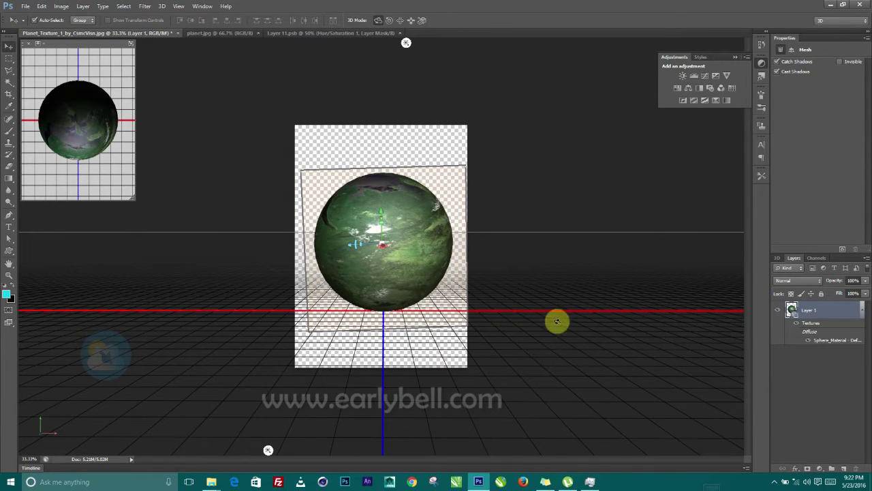
Rotate the sphere mesh through several angles, ending with the dark lake near its upper left edge.
drag(341, 156, 422, 179)
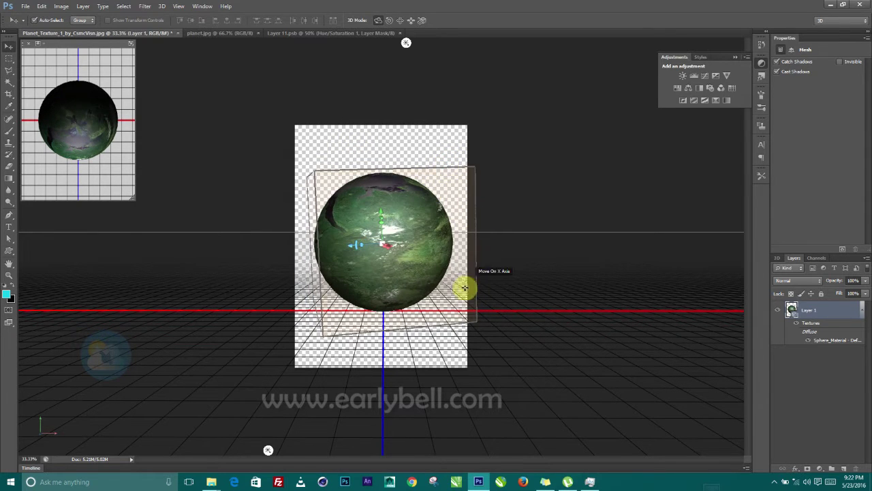
drag(419, 313, 441, 310)
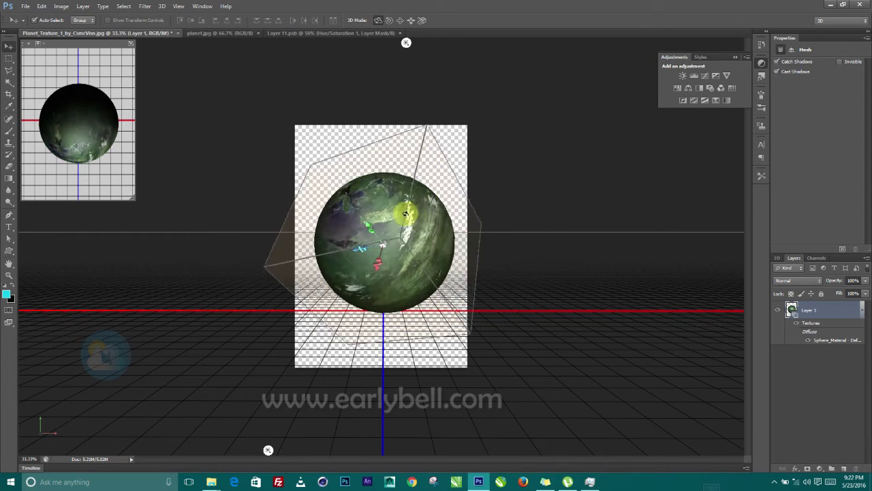
drag(375, 203, 433, 174)
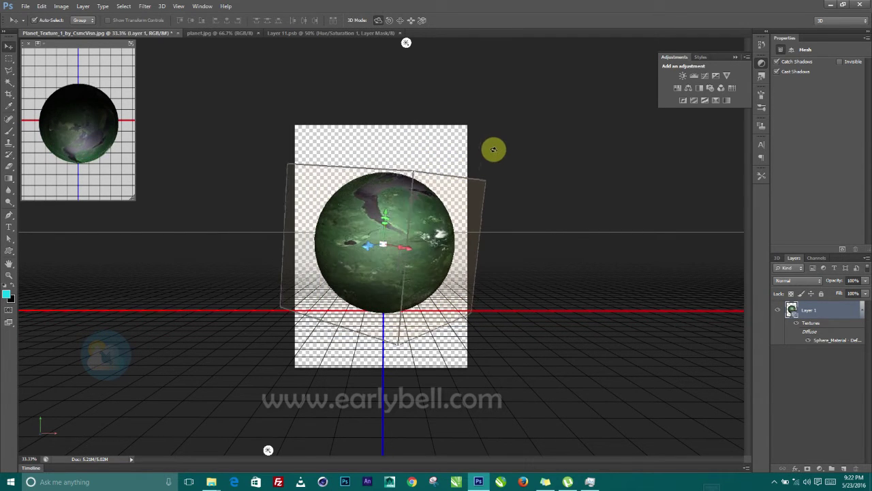
drag(482, 144, 451, 156)
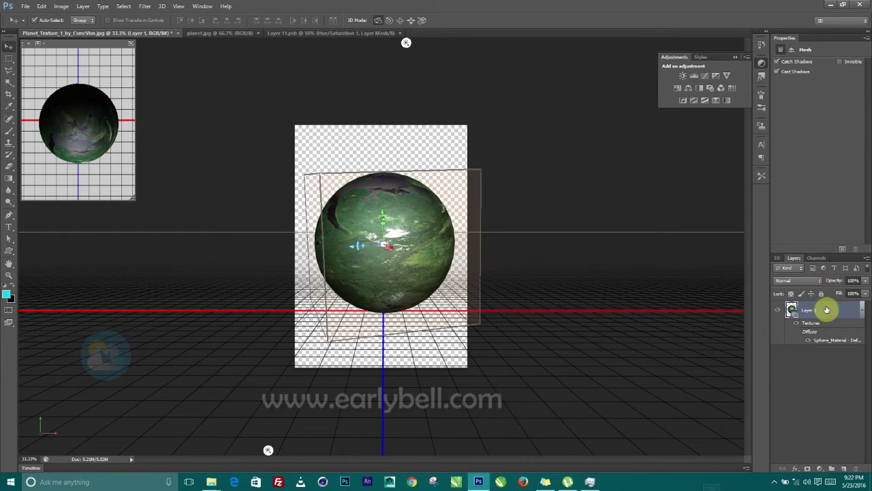
Set the sphere material's shine to 51%, roughness to about 56% and bump to 16%.
click(776, 259)
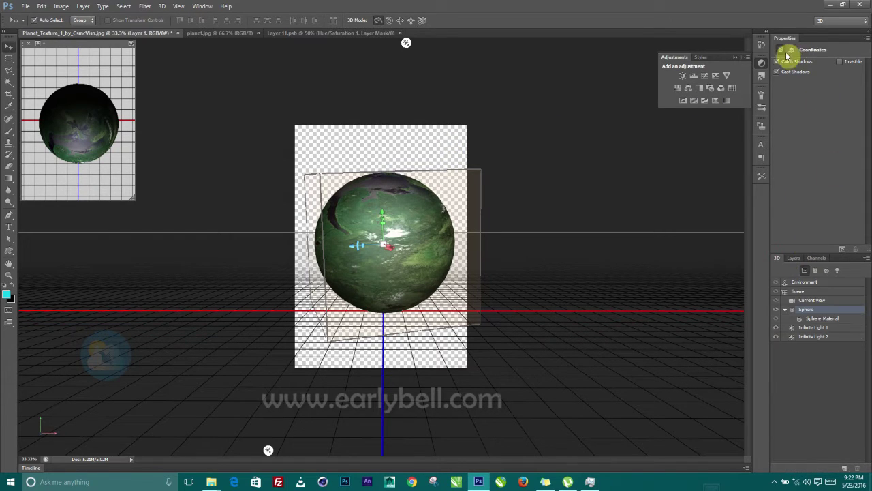
click(823, 318)
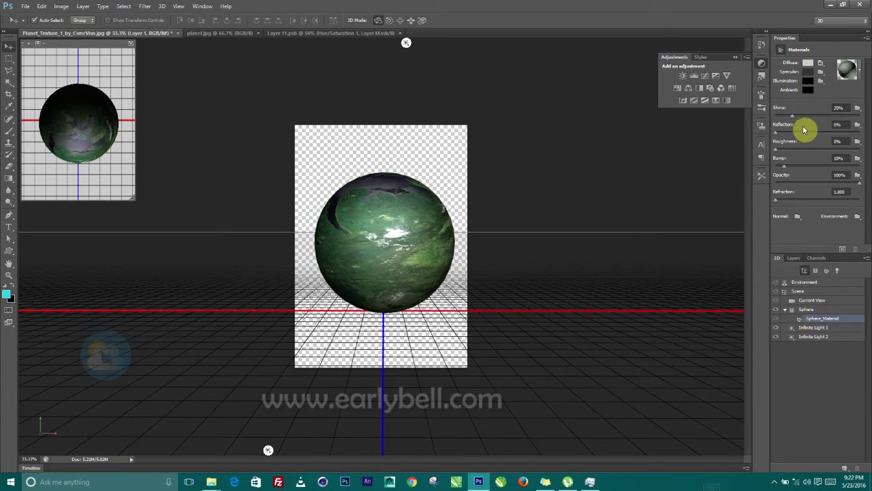
mouse_move(792, 119)
mouse_down()
mouse_move(806, 119)
mouse_move(770, 126)
mouse_move(828, 123)
mouse_move(822, 124)
mouse_move(847, 135)
mouse_move(743, 130)
mouse_move(777, 137)
mouse_move(825, 123)
mouse_move(742, 134)
mouse_move(808, 156)
mouse_move(782, 154)
mouse_move(845, 143)
mouse_move(819, 143)
mouse_up()
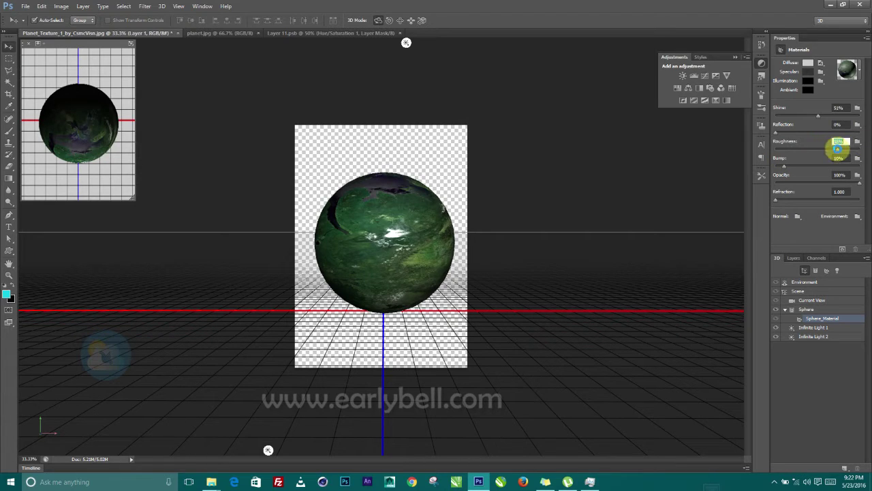
mouse_move(806, 159)
mouse_down()
mouse_move(789, 172)
mouse_move(817, 164)
mouse_up()
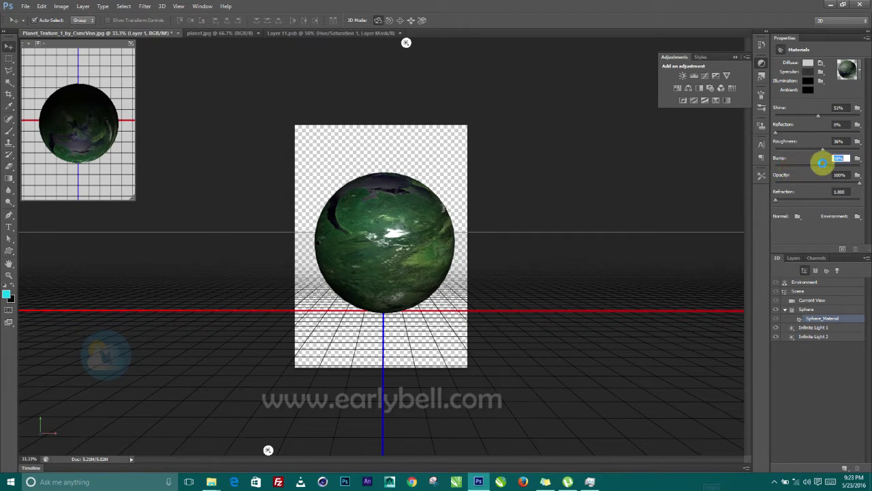
drag(785, 167, 841, 145)
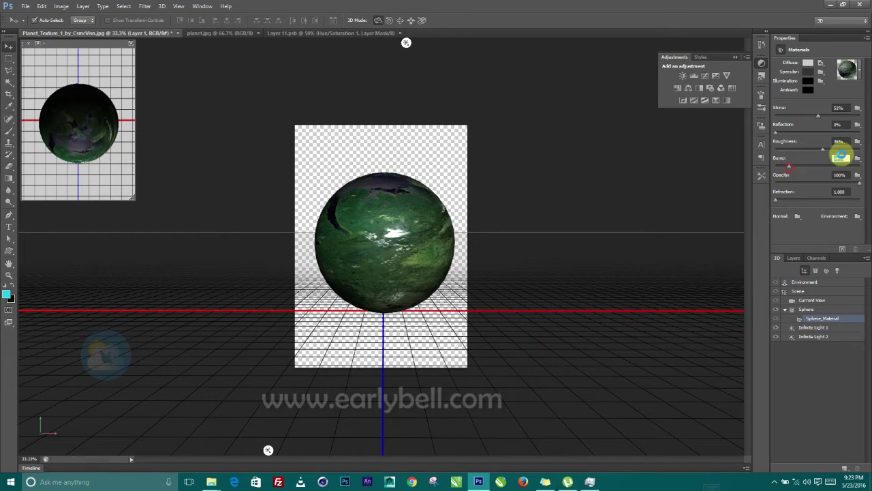
click(858, 160)
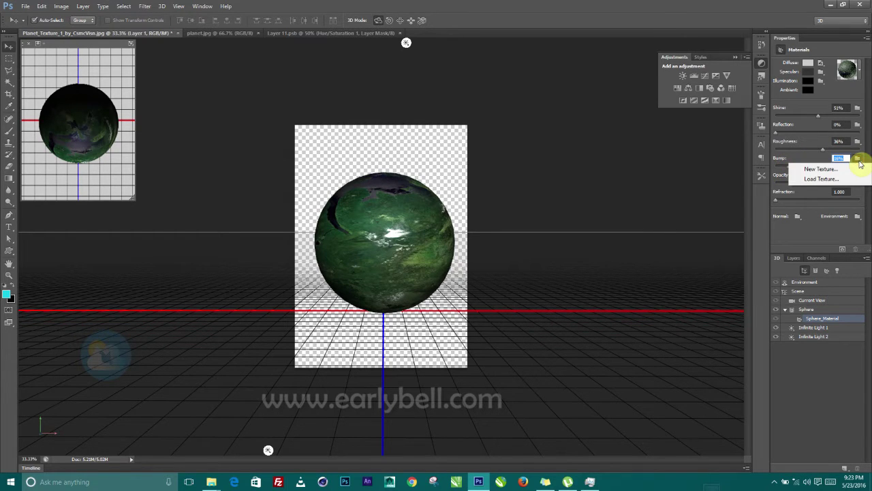
click(799, 177)
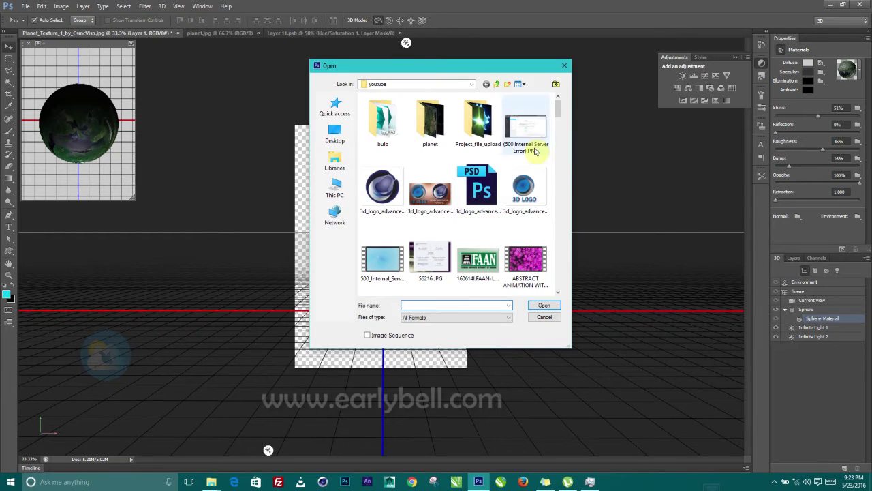
click(564, 66)
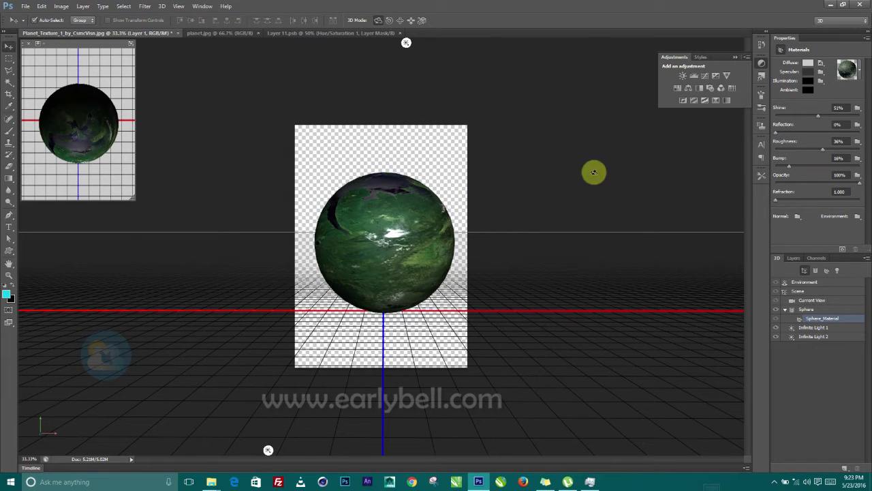
click(309, 32)
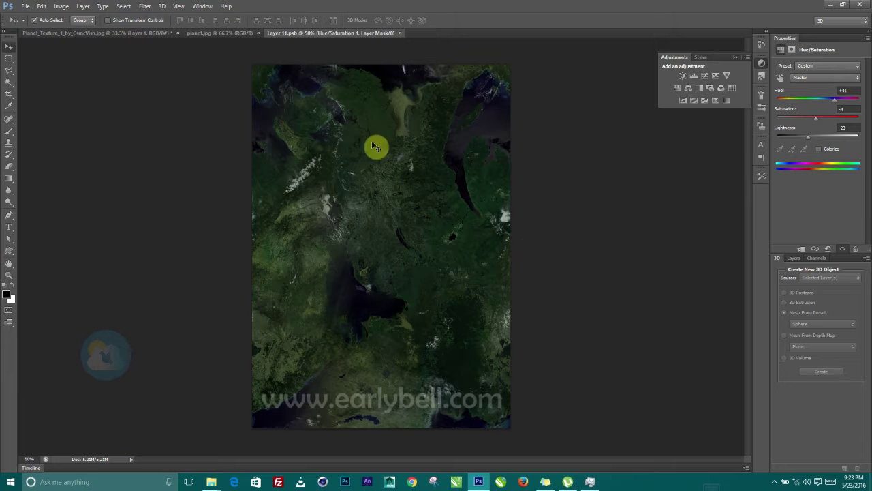
click(55, 33)
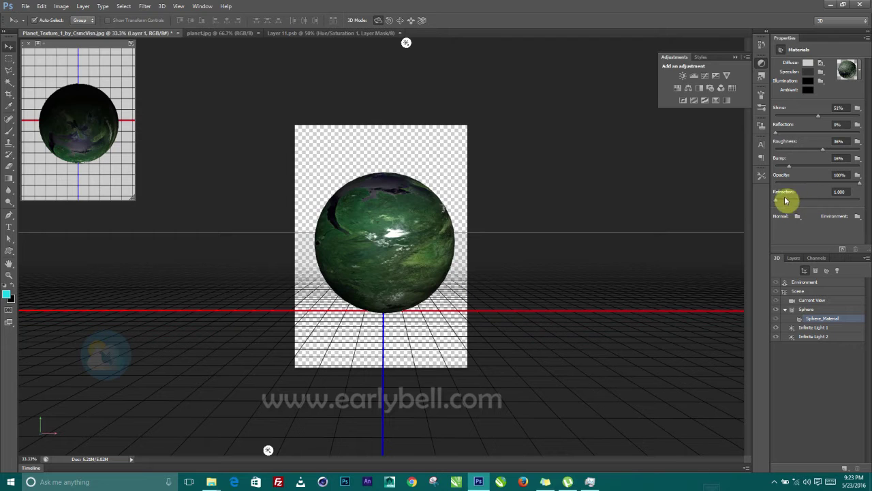
drag(793, 200, 742, 198)
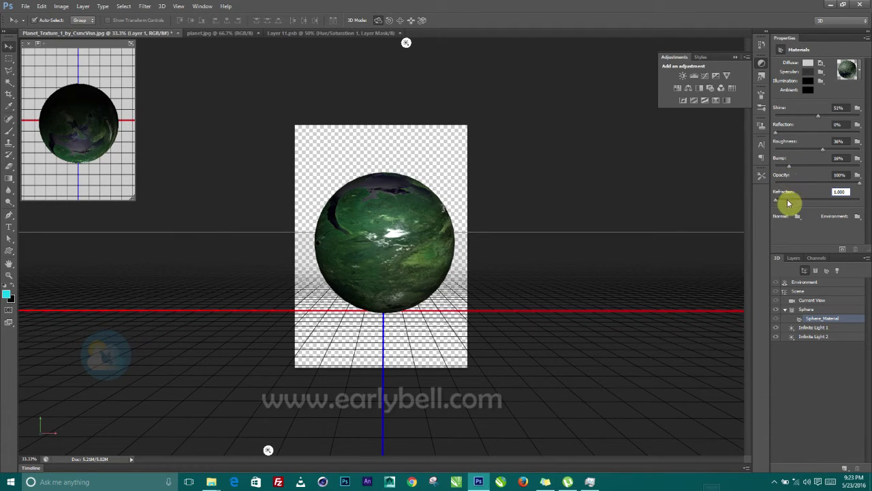
Orbit the 3D camera around the sphere until the dark lake curves across its upper left part.
click(443, 160)
mouse_move(433, 183)
mouse_down()
mouse_move(424, 171)
mouse_move(482, 181)
mouse_move(409, 179)
mouse_move(413, 173)
mouse_move(380, 186)
mouse_move(393, 183)
mouse_up()
click(425, 294)
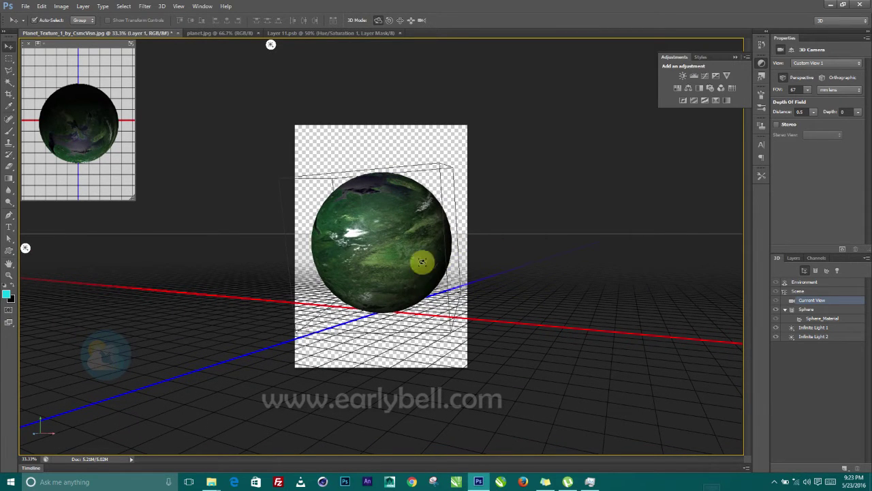
click(409, 157)
mouse_move(409, 157)
mouse_down()
mouse_move(423, 148)
mouse_move(463, 154)
mouse_move(358, 181)
mouse_move(386, 179)
mouse_move(370, 181)
mouse_move(378, 179)
mouse_up()
Rotate Infinite Light 1 and Infinite Light 2 so the planet is lit from the left and its right edge falls dark.
click(534, 46)
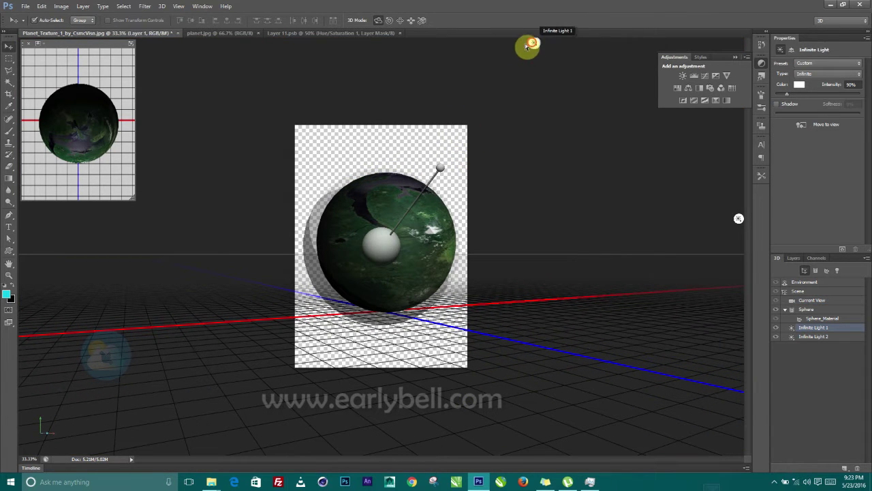
click(535, 40)
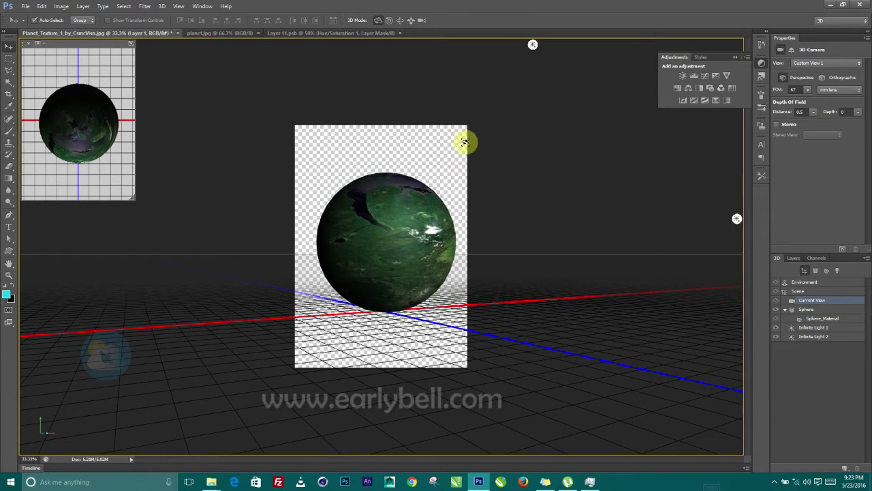
click(534, 46)
drag(441, 168, 310, 225)
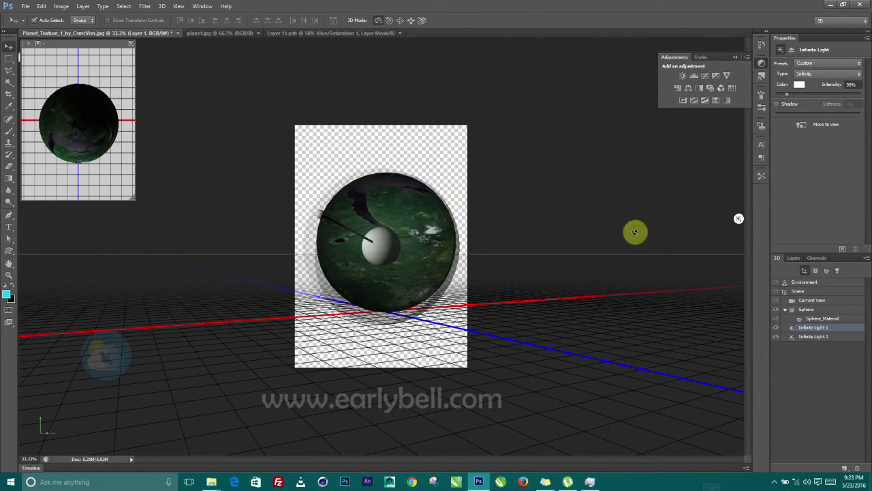
click(738, 218)
drag(449, 241, 432, 191)
click(448, 159)
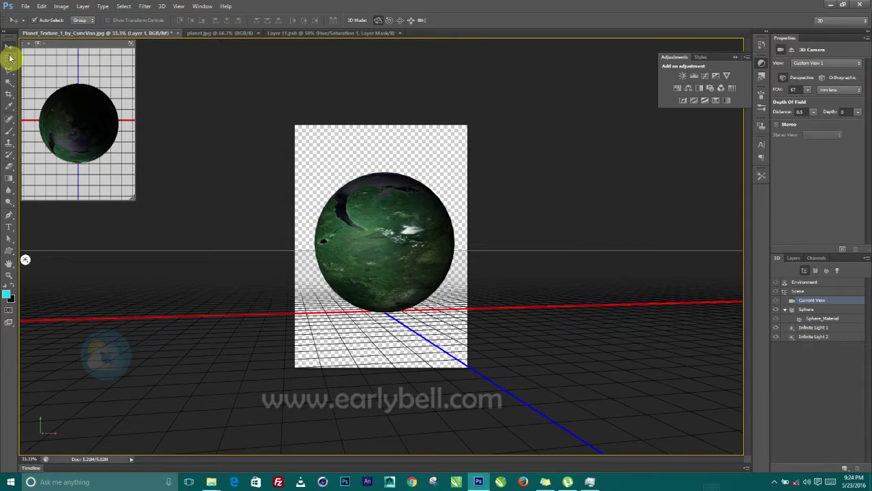
click(212, 34)
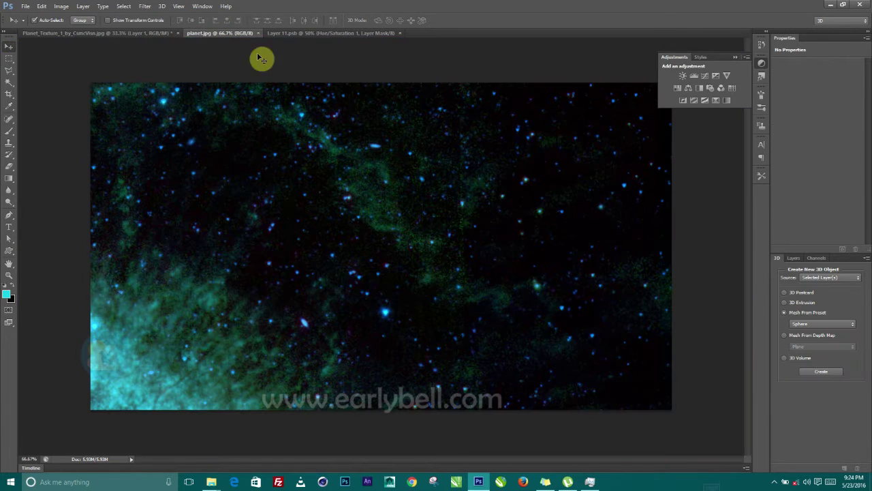
click(115, 36)
drag(359, 195, 325, 117)
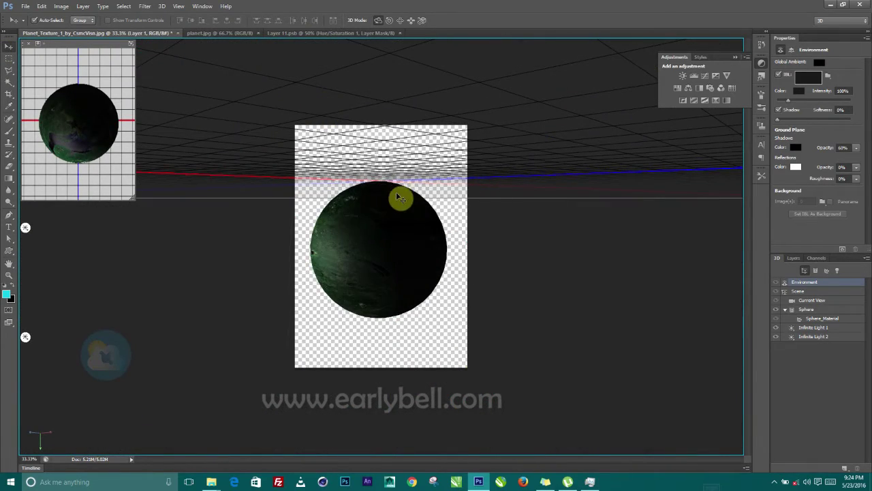
drag(402, 193, 400, 150)
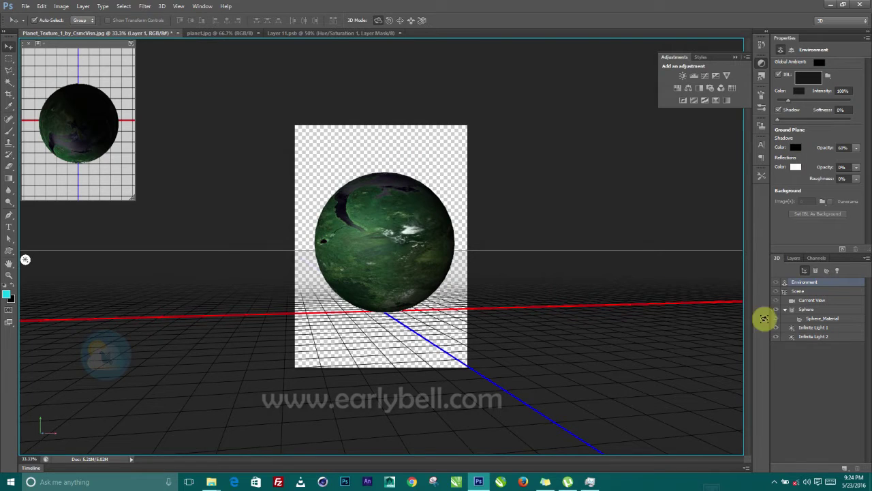
Copy the 3D sphere layer into the planet.jpg star background document.
click(793, 258)
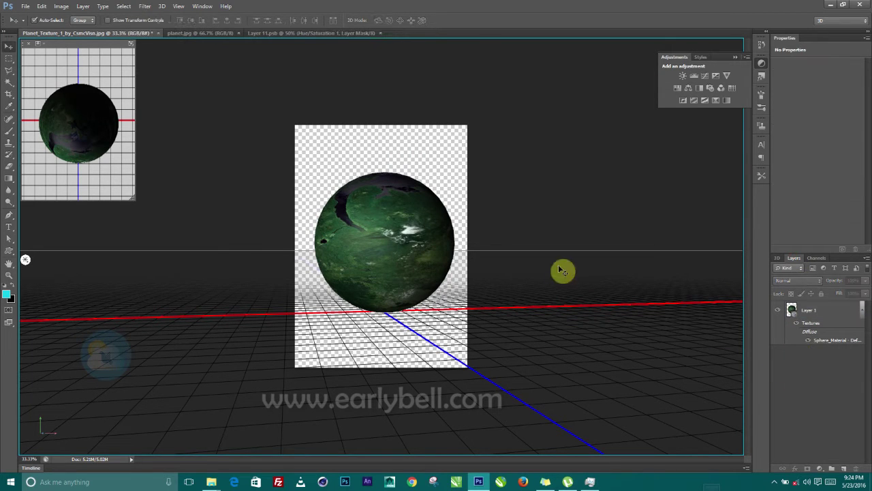
click(370, 213)
drag(370, 213, 407, 298)
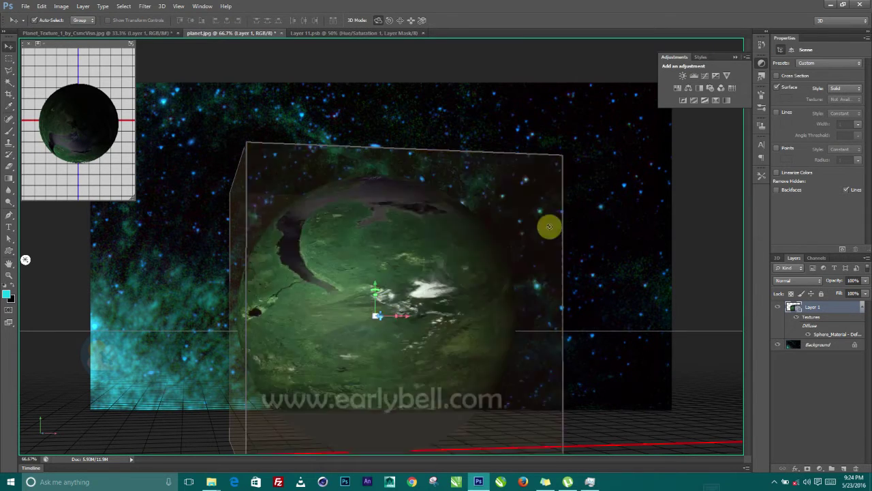
Move the sphere mesh up to the middle of the star background and scale it down to about a fifth of the image width.
click(400, 20)
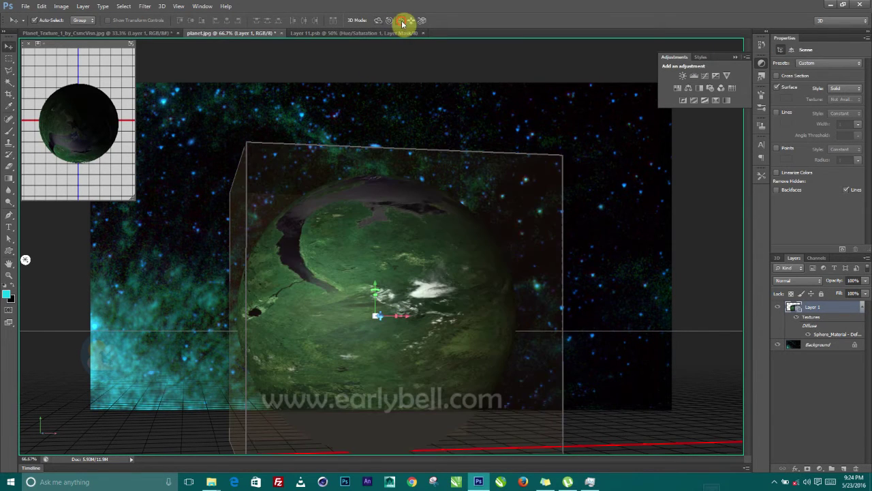
click(403, 214)
drag(387, 135, 410, 95)
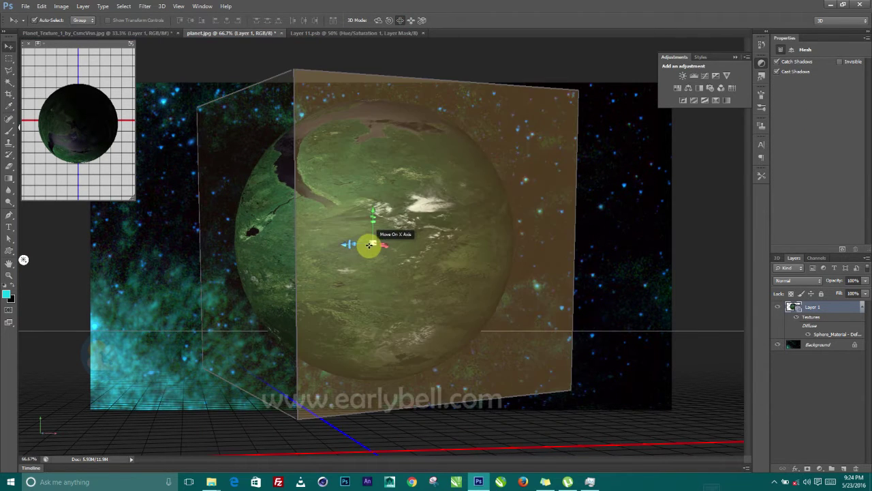
drag(227, 251, 376, 265)
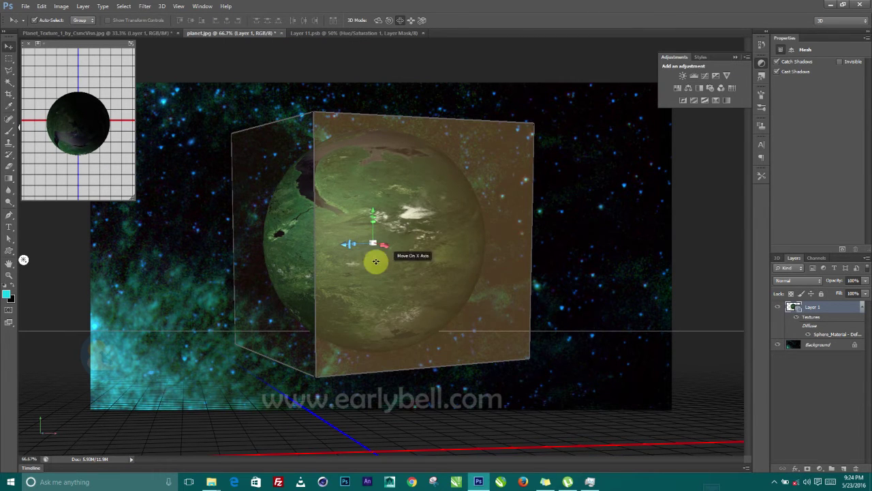
drag(371, 242, 364, 323)
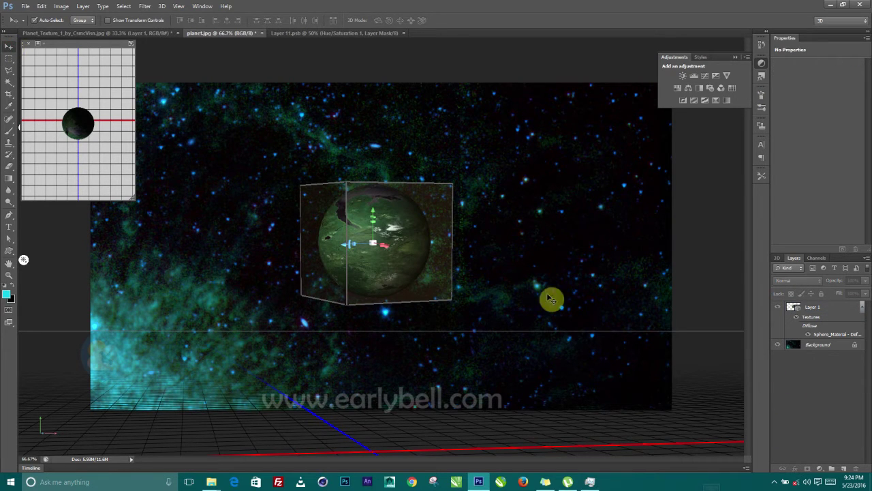
Convert the locked star background into a regular layer named Layer 0.
click(817, 349)
double_click(821, 348)
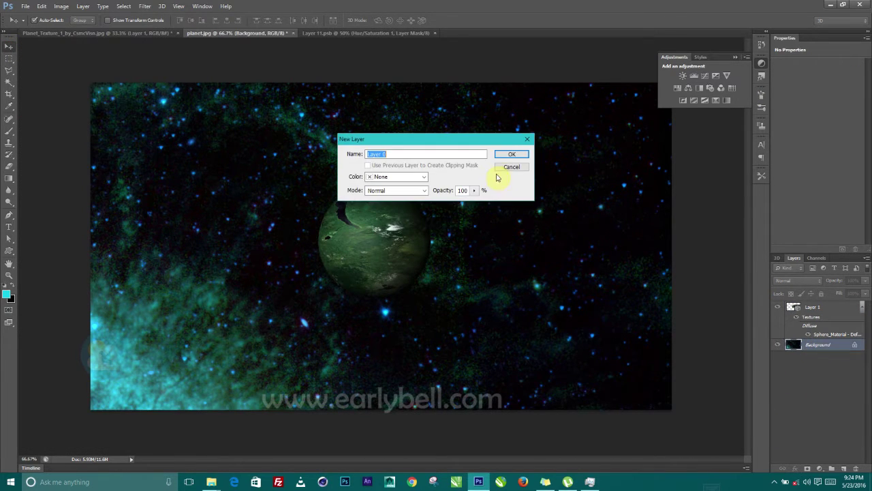
click(512, 154)
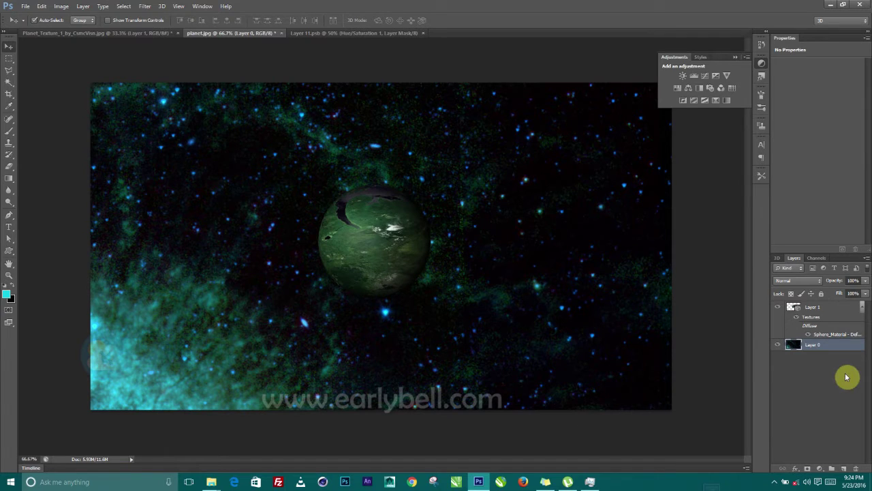
Add a Color Overlay effect to the planet layer with its blend mode set to Color.
click(807, 307)
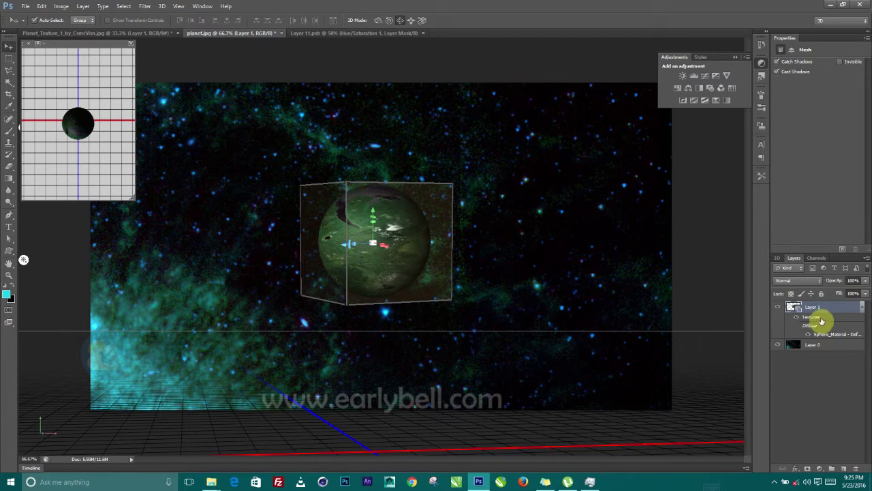
click(801, 469)
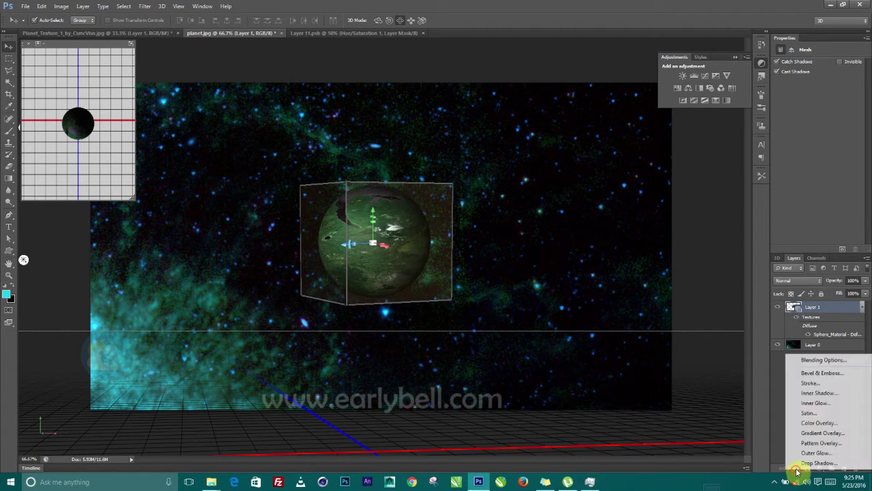
click(819, 424)
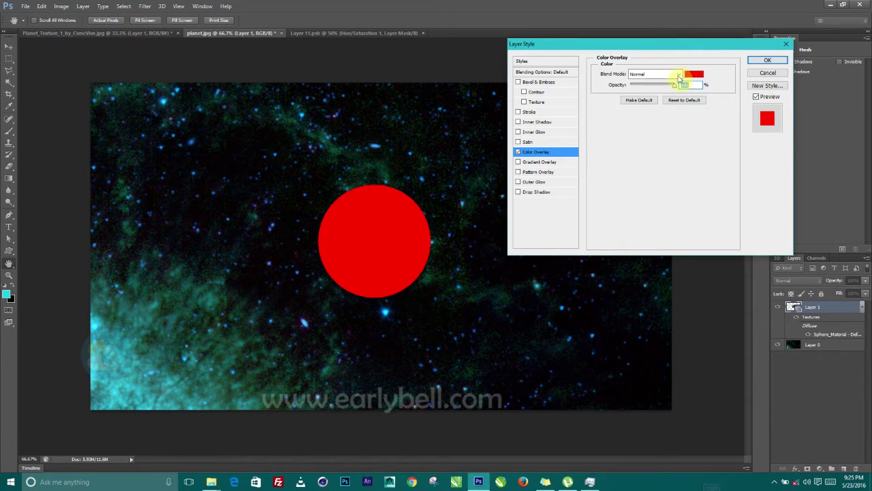
click(678, 78)
click(634, 293)
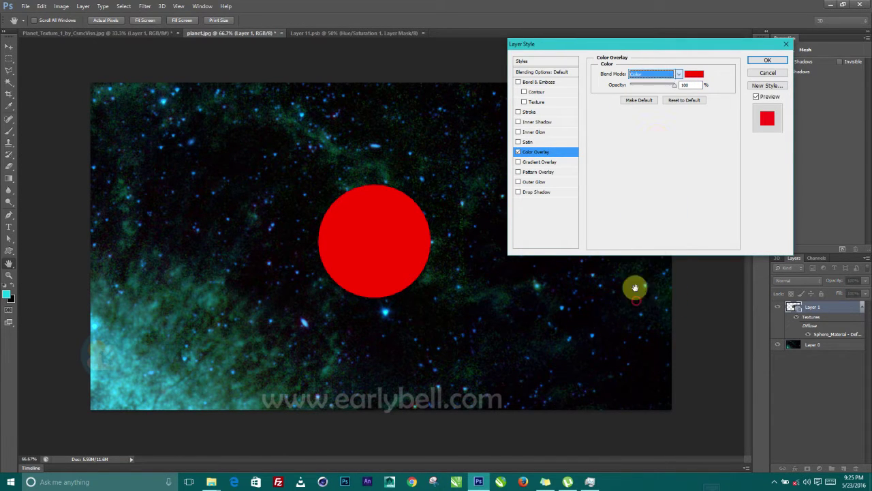
Set the overlay colour to blue 4889d1, lower its opacity to roughly a quarter, and apply the layer style.
click(693, 73)
click(379, 143)
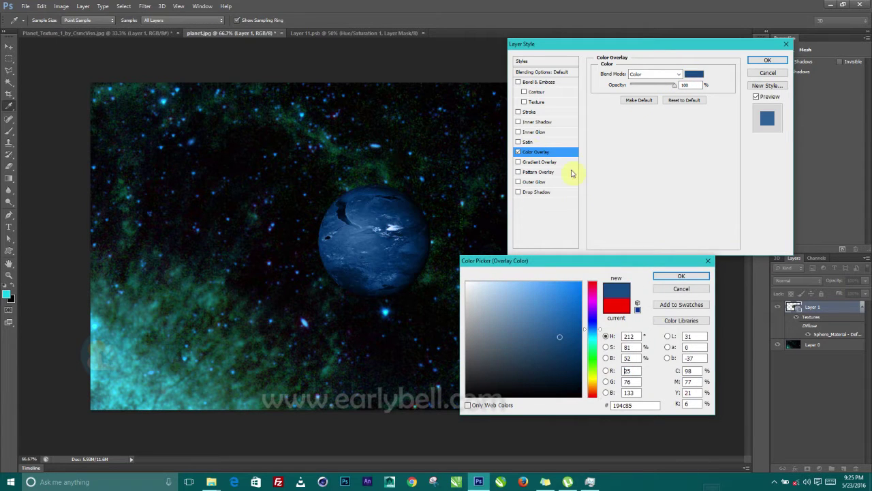
mouse_move(538, 309)
mouse_down()
mouse_move(554, 295)
mouse_move(536, 309)
mouse_up()
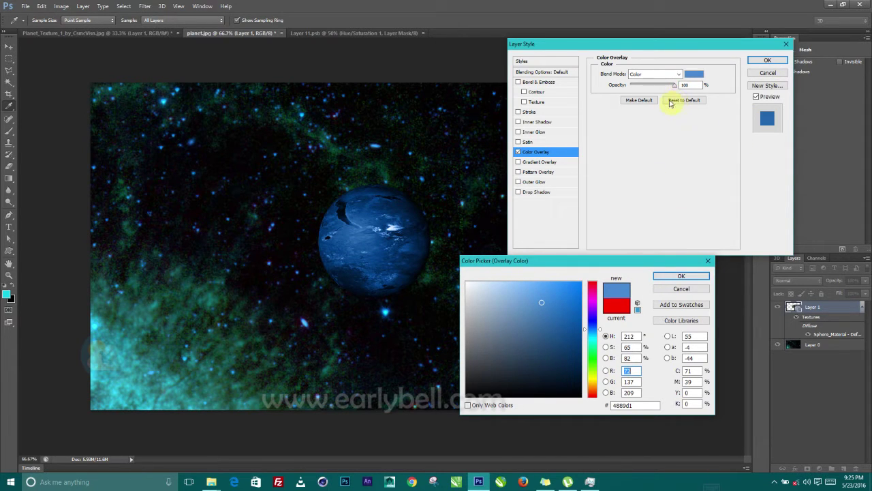
click(663, 278)
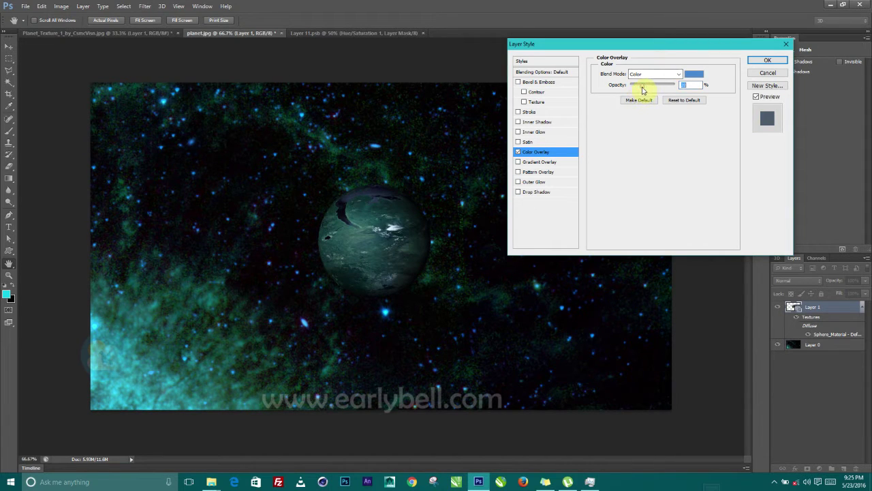
click(761, 62)
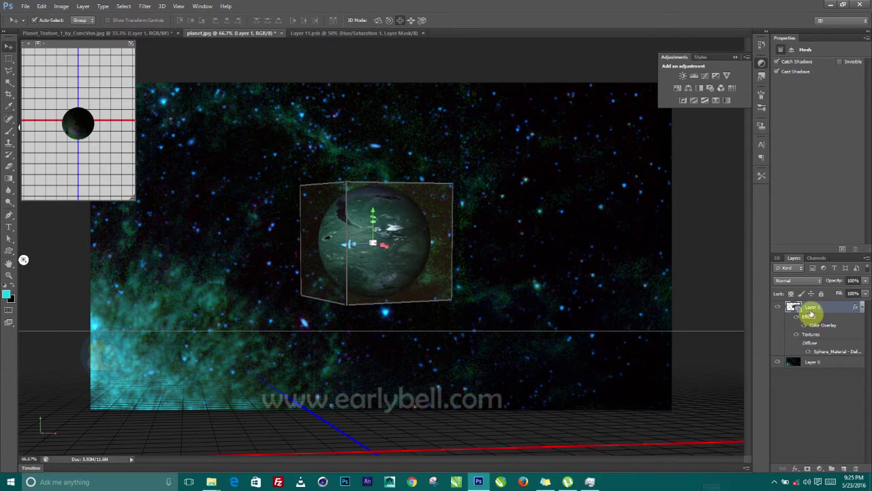
Duplicate the planet layer, scale the copy down to about three quarters, and place it just left of the original planet.
drag(811, 310, 400, 156)
drag(391, 223, 72, 259)
drag(308, 261, 263, 250)
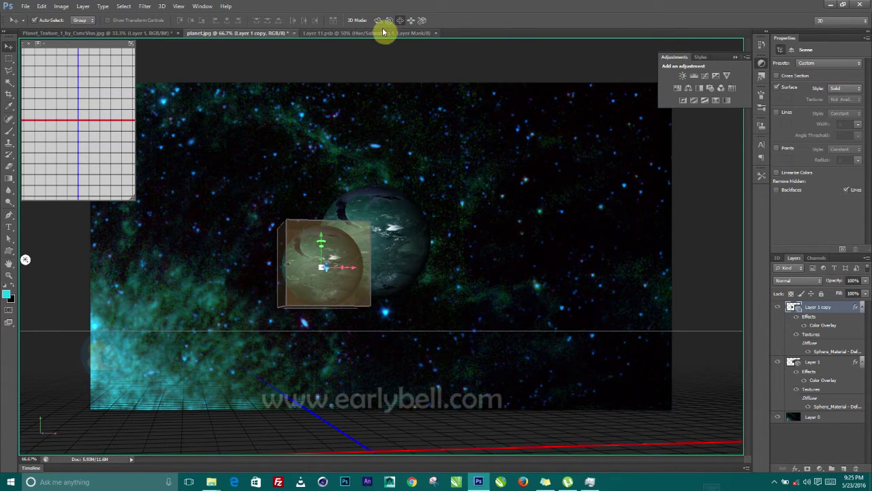
drag(363, 169, 288, 162)
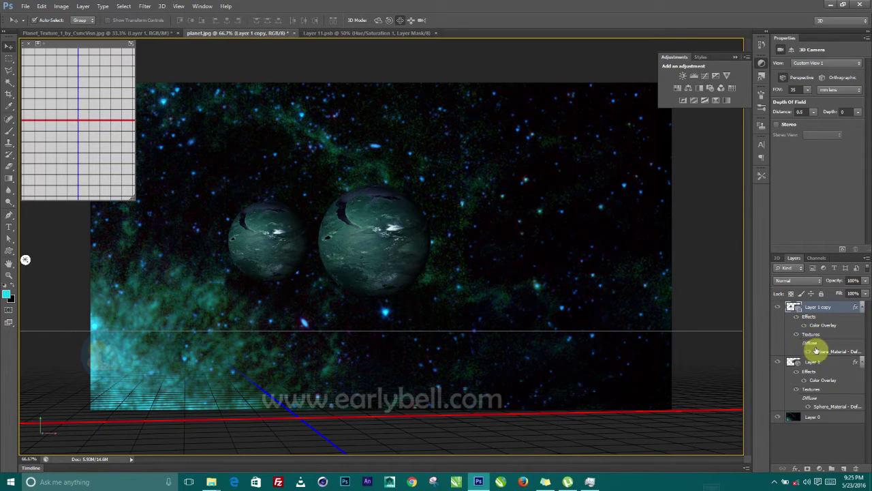
Raise the Color Overlay opacity of the copied planet to 82% and apply the layer style.
double_click(828, 326)
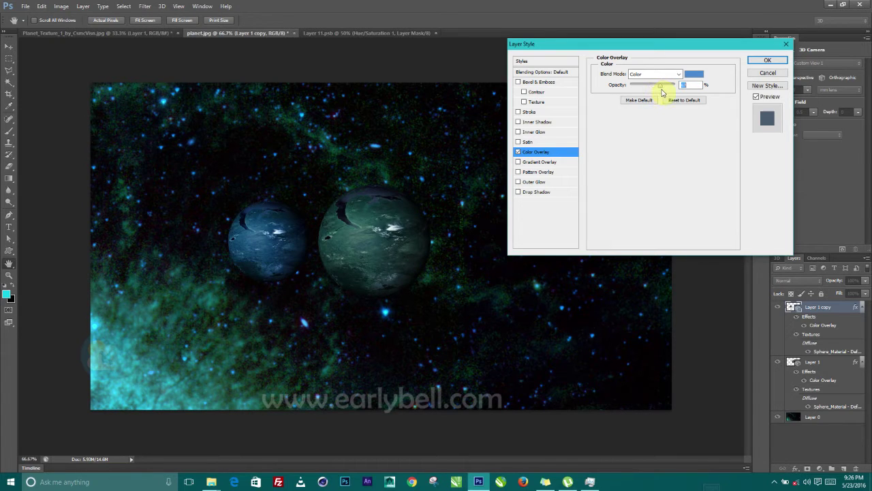
click(666, 88)
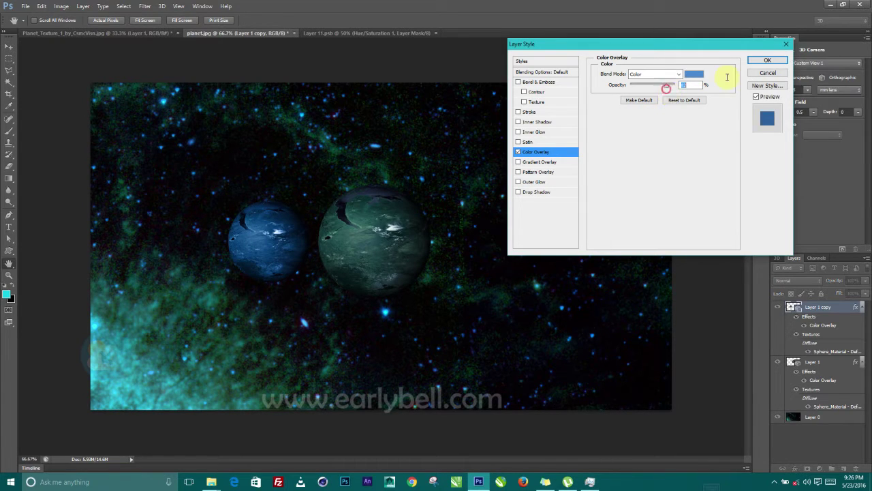
click(766, 62)
Duplicate the blue planet, place the copy to its left, scale it down further, and raise it level with the other planets.
drag(800, 308, 842, 453)
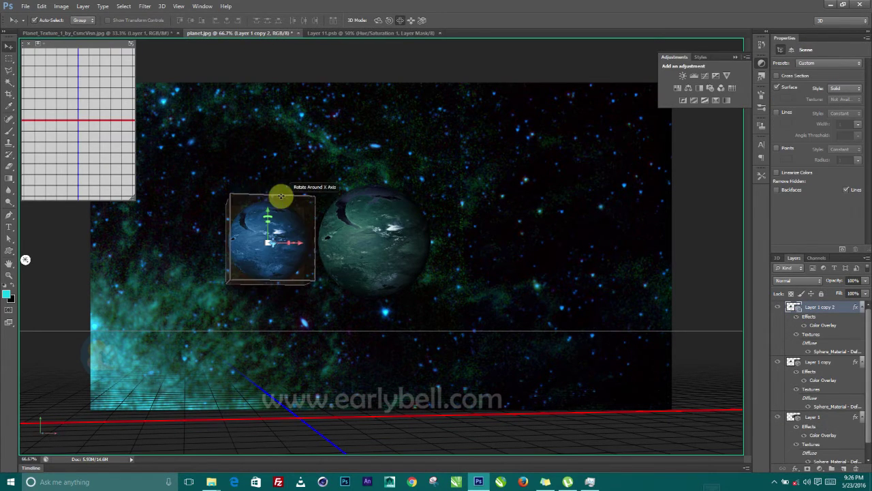
drag(298, 174, 228, 169)
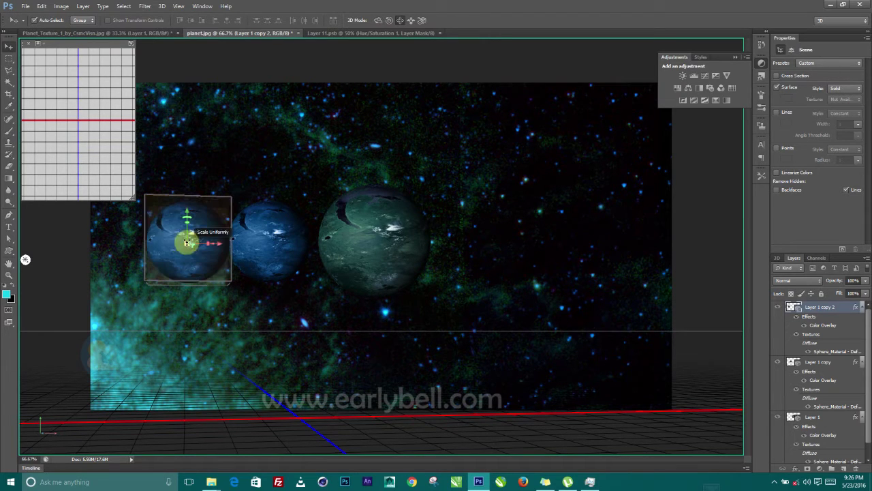
drag(153, 242, 111, 284)
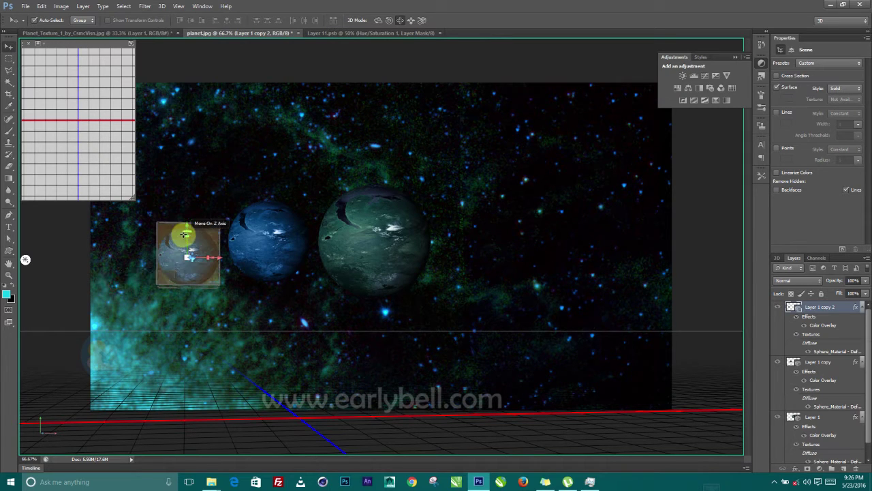
mouse_move(186, 225)
mouse_down()
mouse_move(185, 209)
mouse_move(187, 218)
mouse_up()
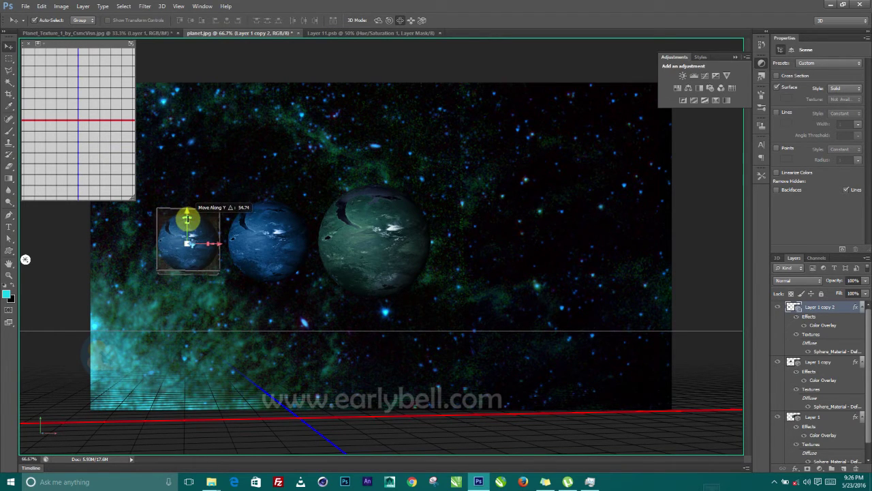
Save the document as planet.psd in Photoshop format with layers in the planet folder.
key(ctrl+shift+s)
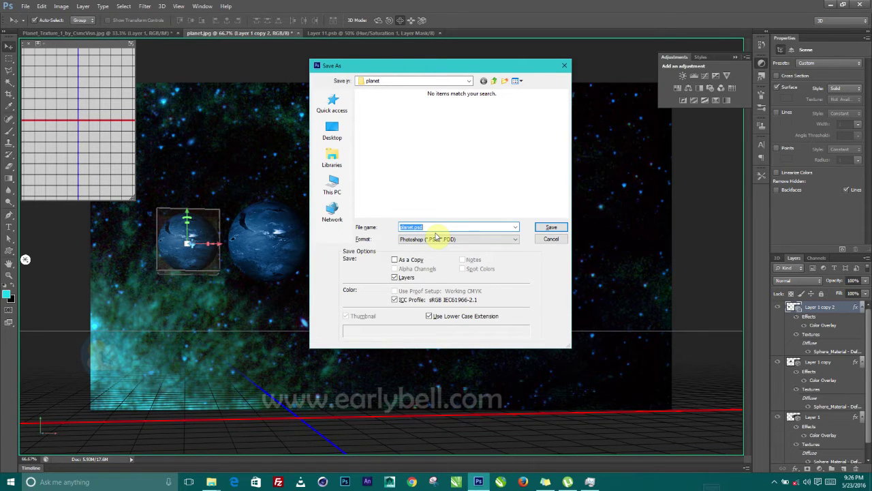
click(541, 227)
click(545, 145)
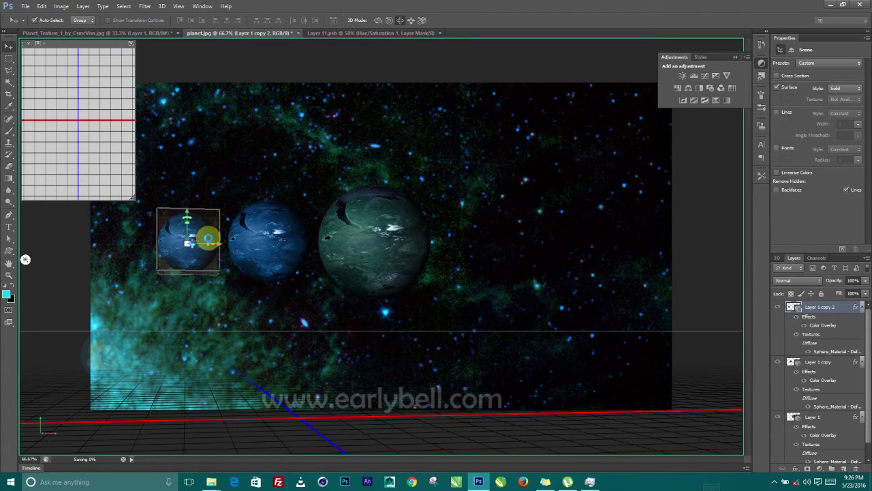
click(622, 295)
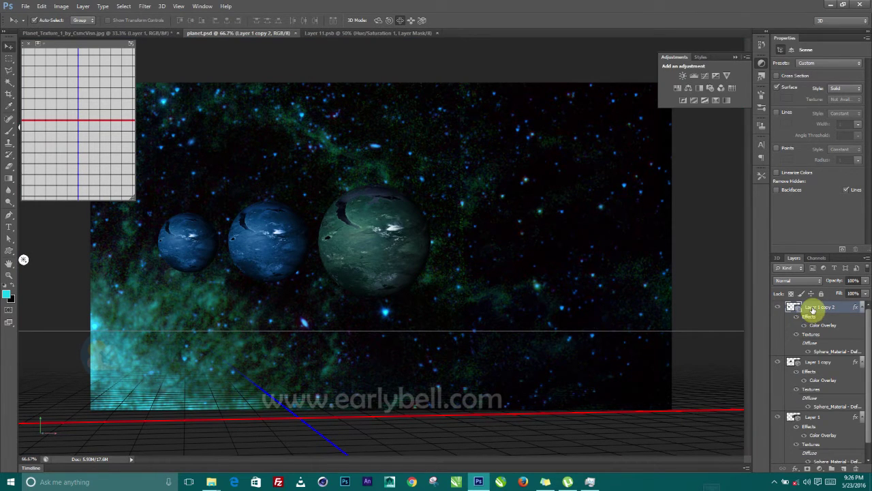
Change the smallest planet's Color Overlay to light blue 77b1da, raise its opacity to roughly 90%, and apply the style.
double_click(821, 325)
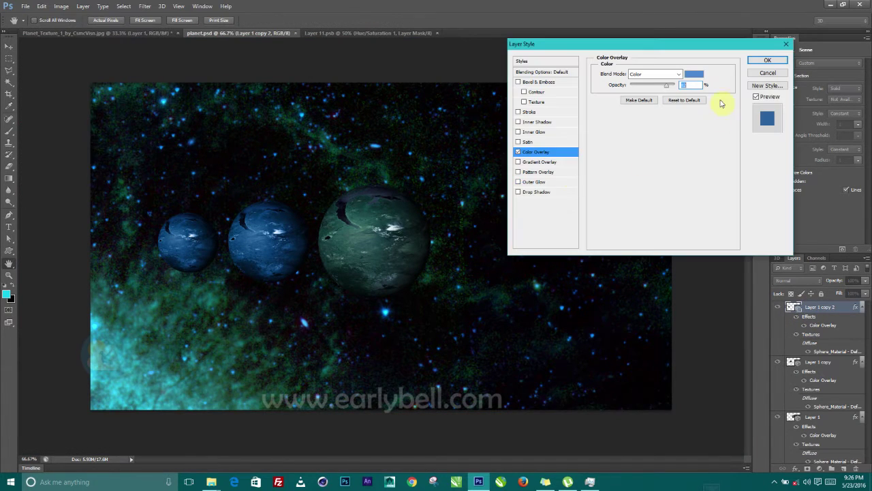
click(694, 74)
mouse_move(600, 329)
mouse_down()
mouse_move(567, 310)
mouse_move(574, 292)
mouse_move(551, 304)
mouse_move(504, 304)
mouse_move(536, 293)
mouse_move(523, 298)
mouse_up()
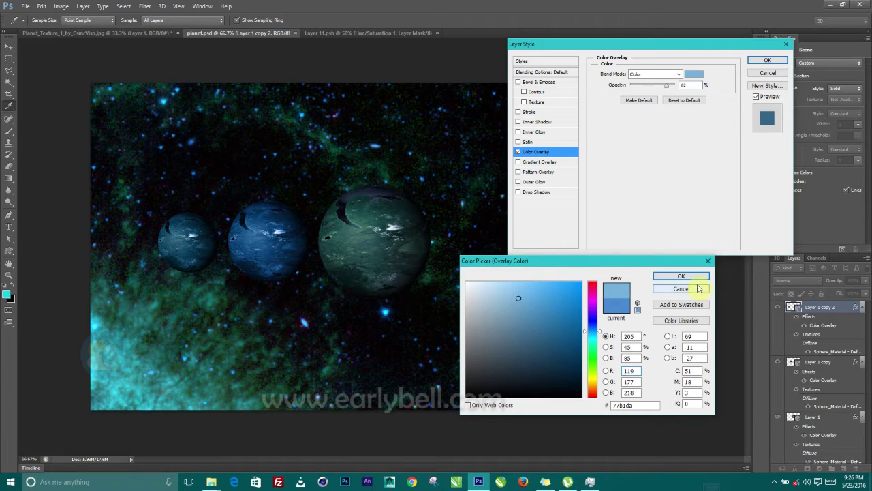
click(699, 276)
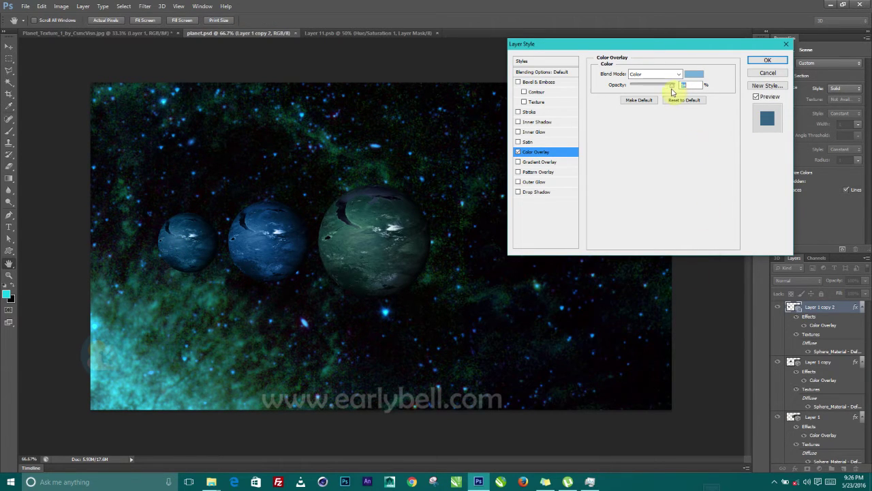
click(768, 61)
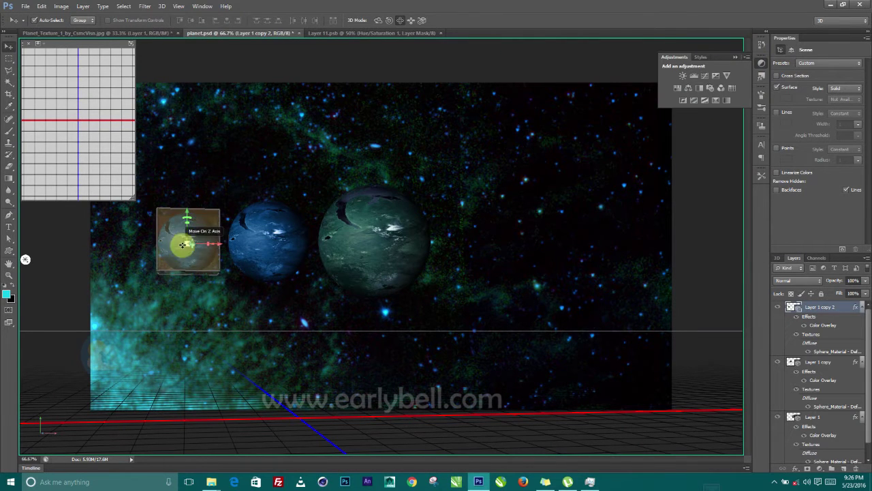
Duplicate the smallest planet, move the copy to the left edge of the star background, and scale it down.
drag(803, 305, 844, 469)
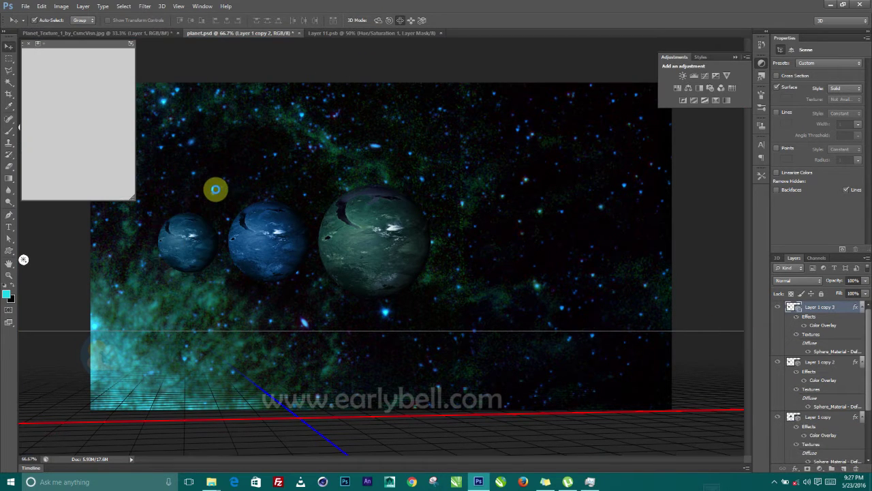
drag(215, 180, 179, 179)
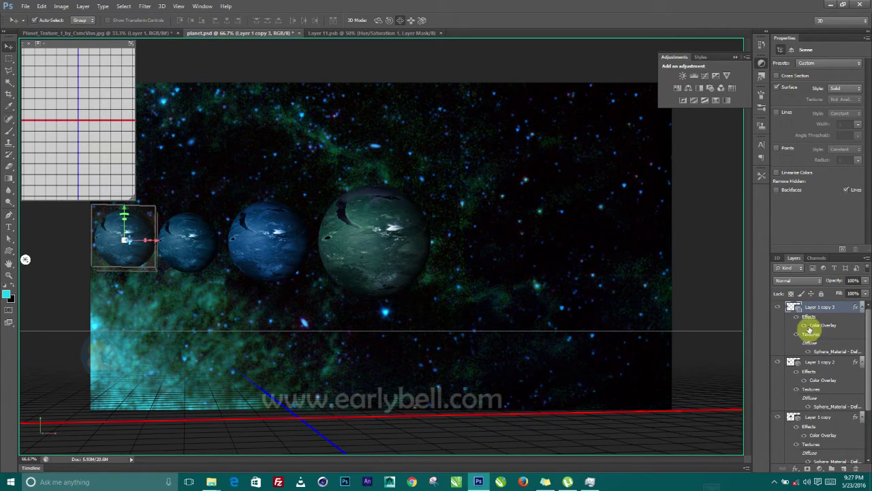
drag(101, 240, 116, 287)
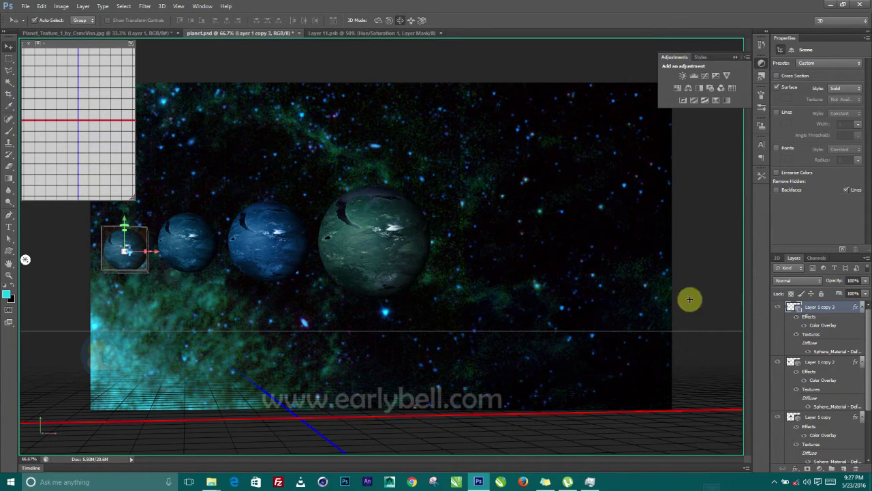
Set the leftmost planet's Color Overlay to orange ff9000 at 100% opacity and apply the layer style.
double_click(823, 327)
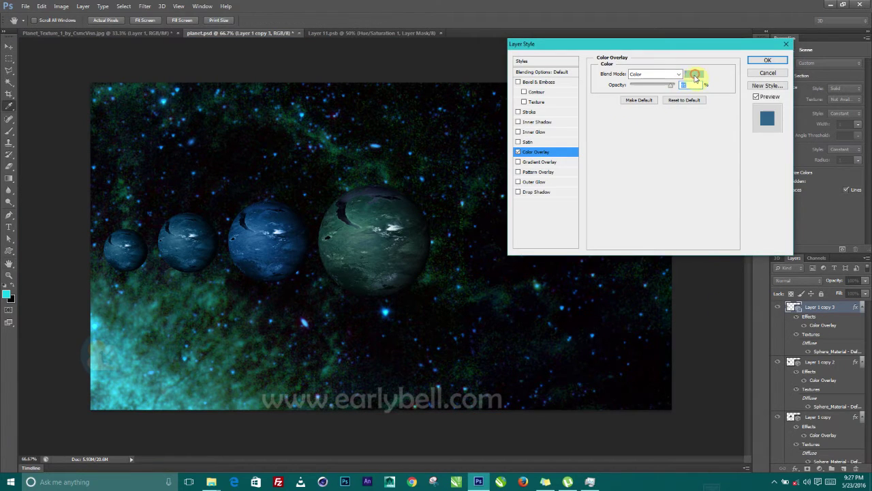
click(694, 76)
drag(592, 330, 592, 373)
drag(539, 316, 579, 285)
drag(592, 385, 594, 382)
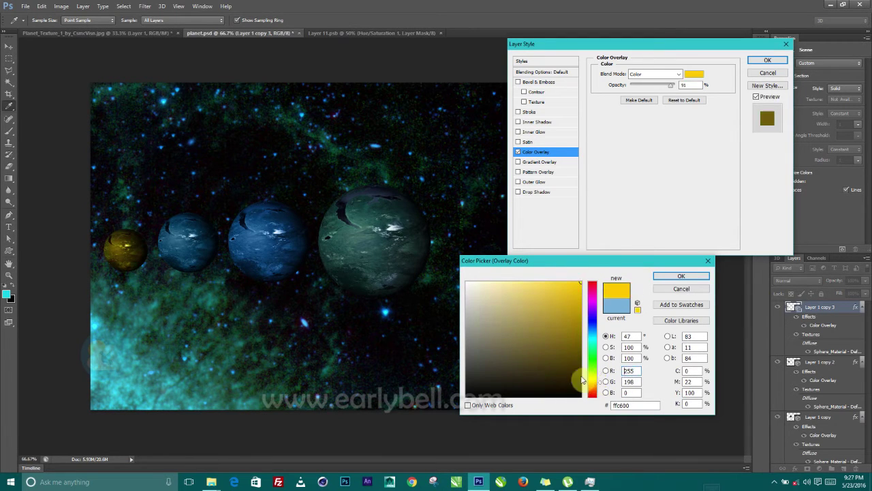
drag(600, 385, 604, 390)
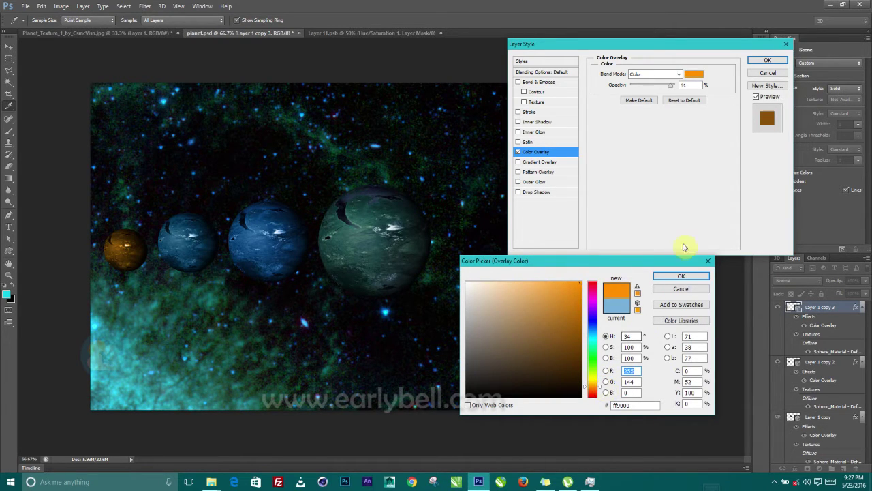
click(682, 277)
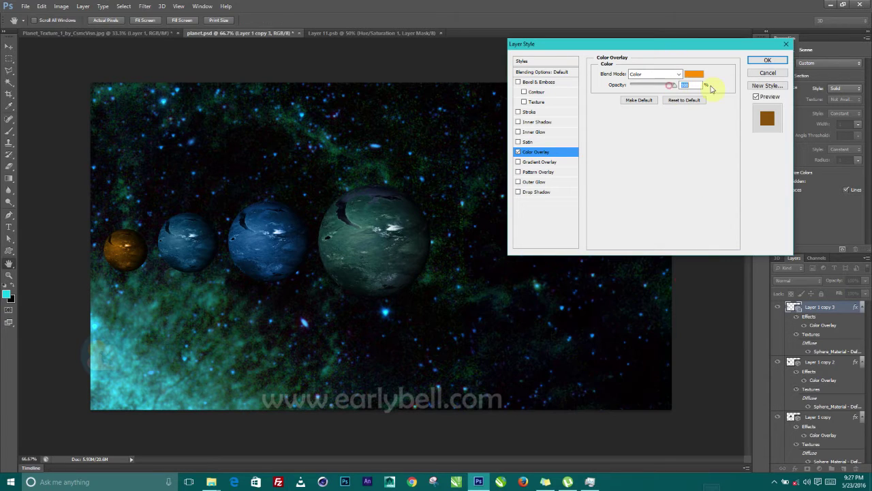
click(784, 59)
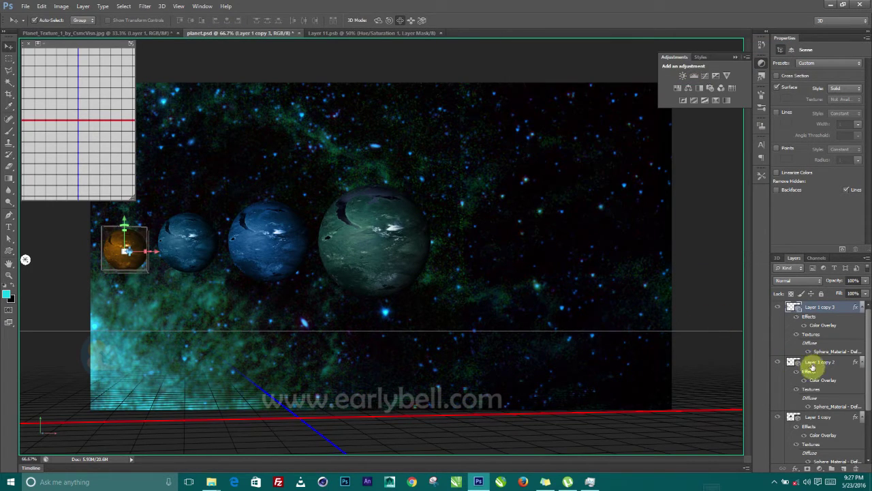
Change the Color Overlay of the second planet from the left to near-black 01060a and apply the layer style.
click(214, 247)
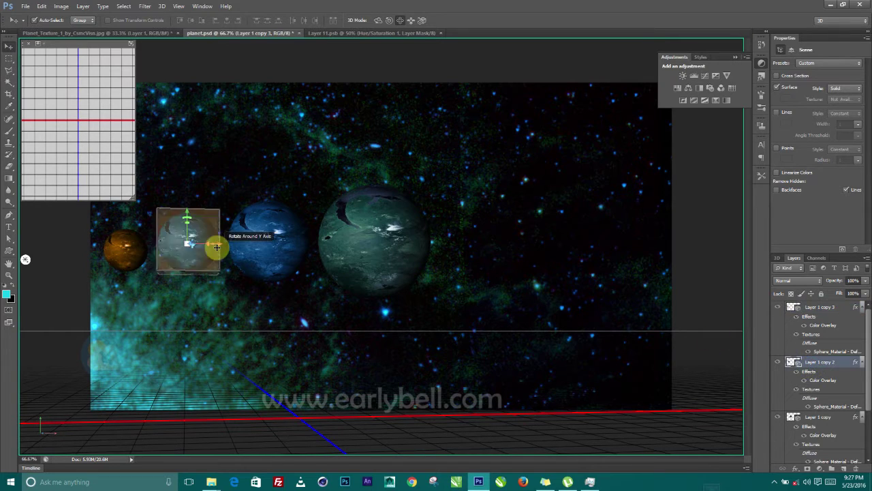
double_click(821, 380)
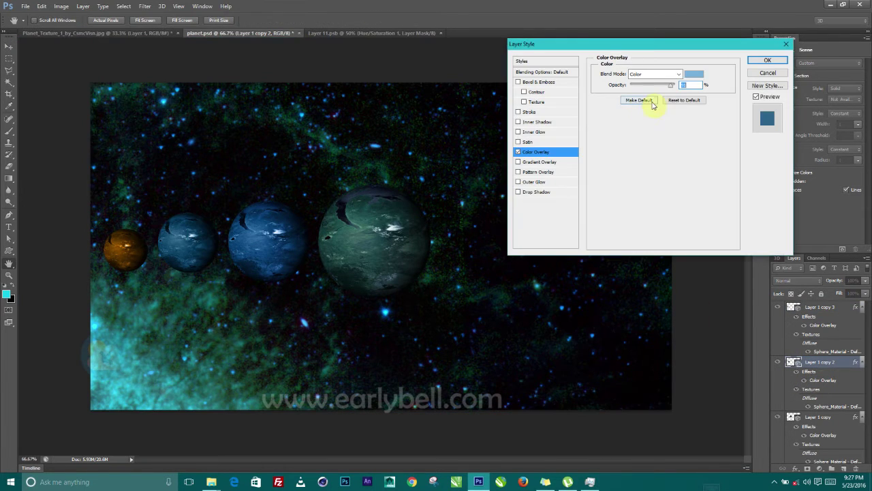
click(690, 74)
click(466, 226)
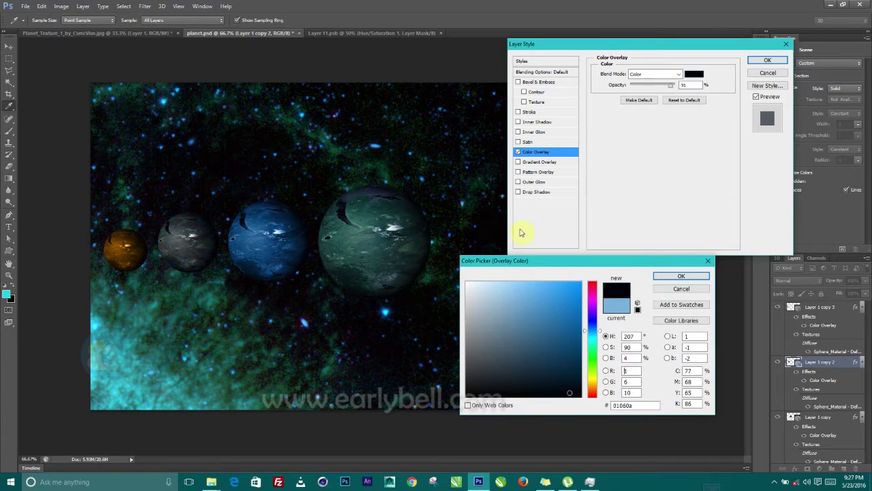
click(658, 277)
click(767, 62)
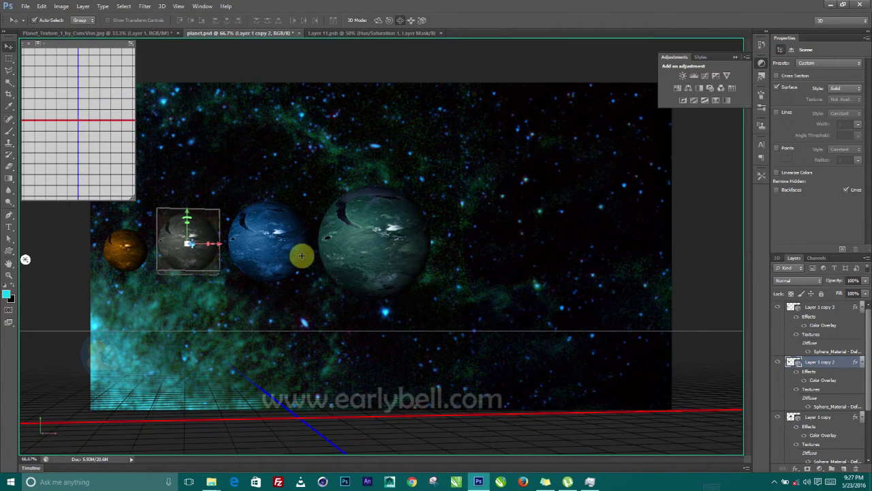
Lower the Color Overlay opacity of the blue planet on Layer 1 copy to roughly 45% and apply the style.
click(811, 416)
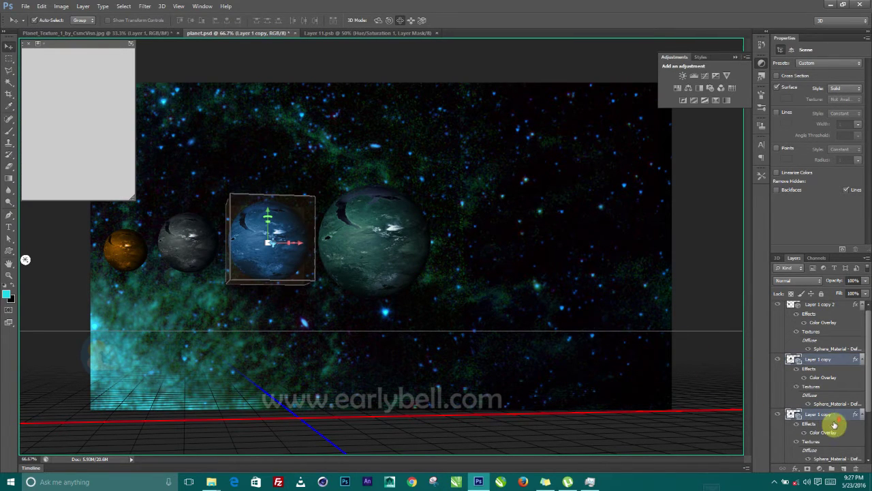
scroll(825, 421, down, 1)
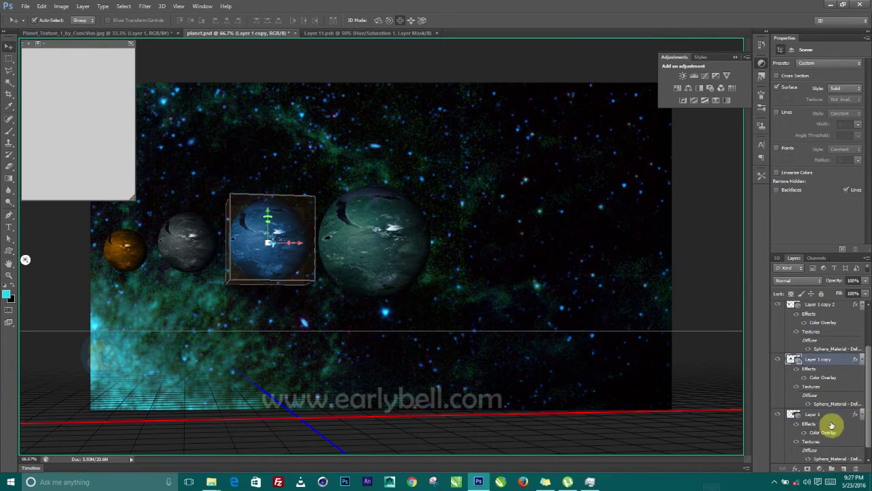
double_click(824, 377)
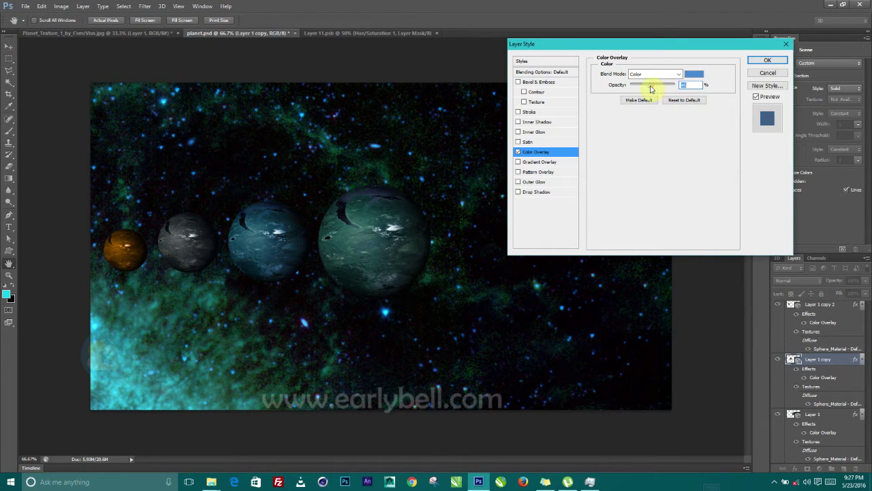
click(762, 62)
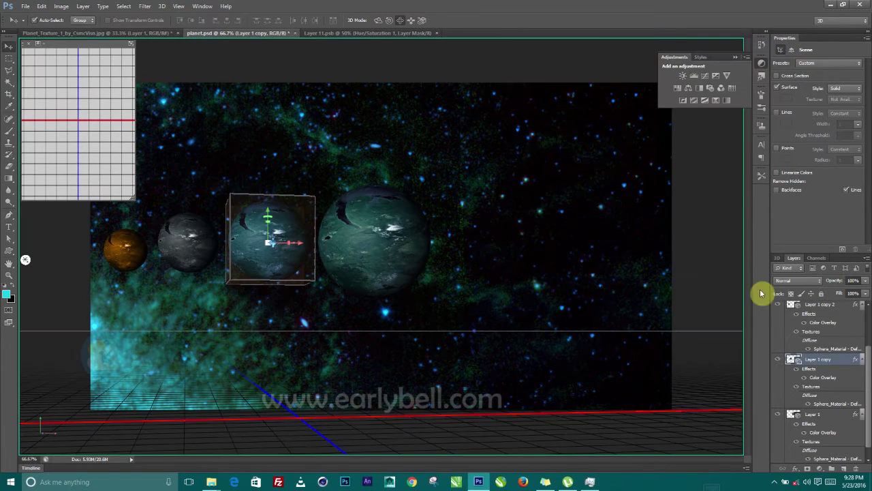
Set the Color Overlay of the largest planet on Layer 1 to yellow-orange ffa200 at 100% opacity.
click(814, 417)
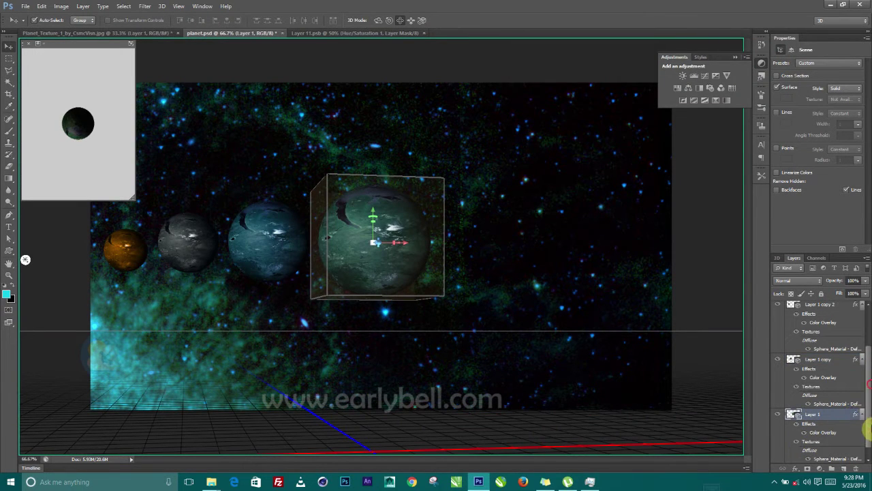
click(869, 433)
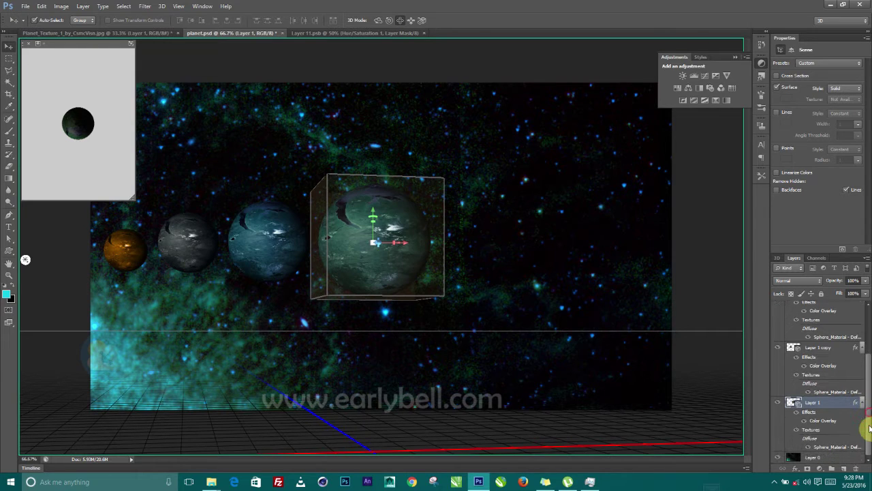
double_click(818, 424)
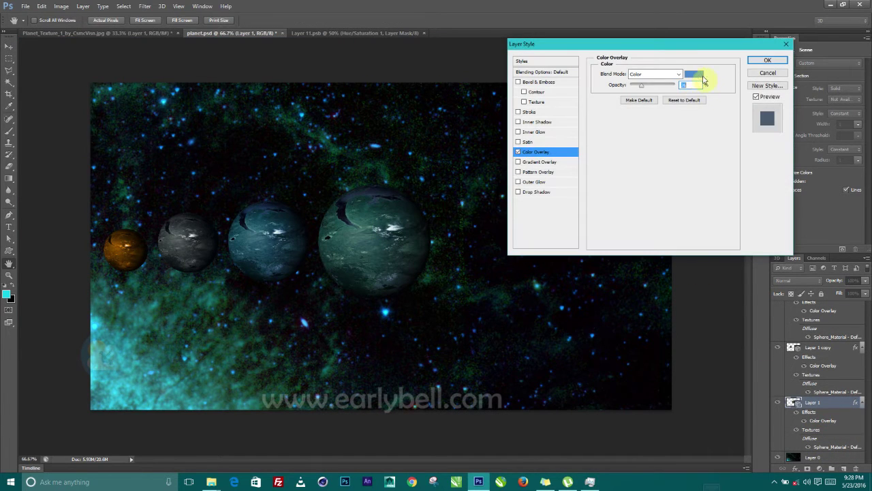
click(703, 78)
drag(592, 293, 593, 370)
mouse_move(558, 341)
mouse_down()
mouse_move(551, 325)
mouse_move(580, 281)
mouse_up()
click(594, 374)
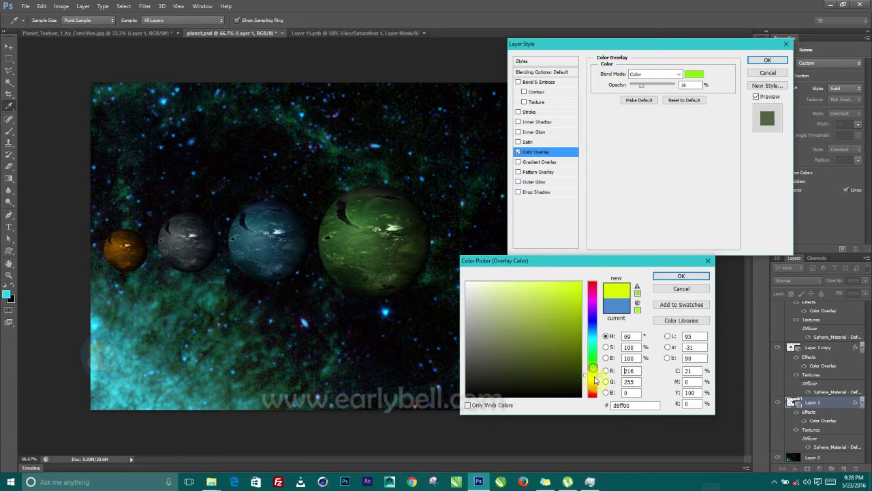
mouse_move(594, 383)
mouse_down()
mouse_move(595, 397)
mouse_move(596, 388)
mouse_up()
click(680, 277)
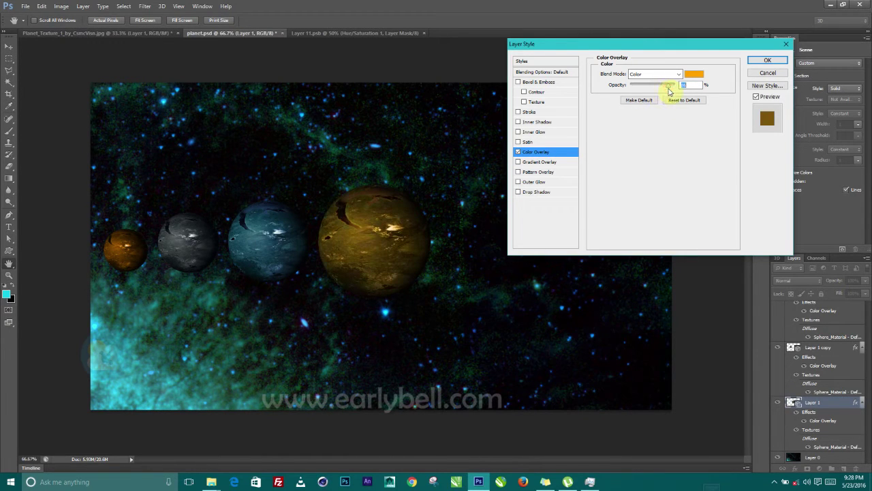
Shift the largest planet's Color Overlay to a deeper orange, ff7e00, and apply the layer style.
click(695, 73)
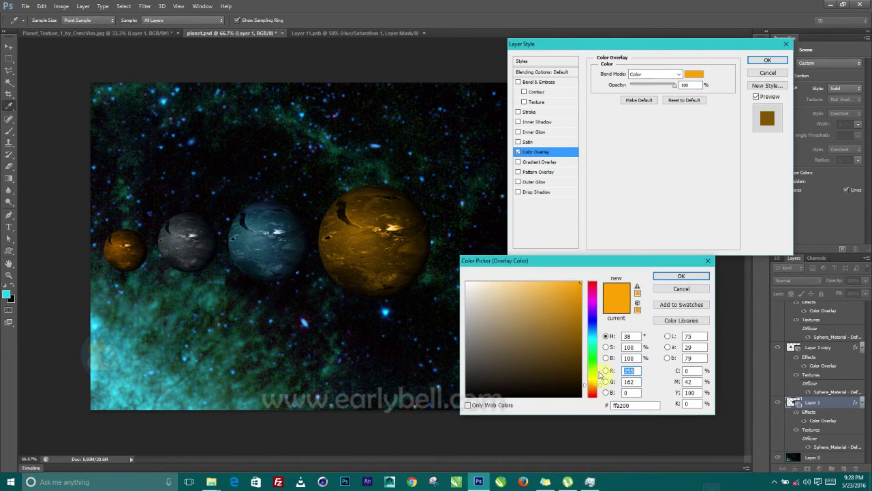
drag(602, 387, 594, 389)
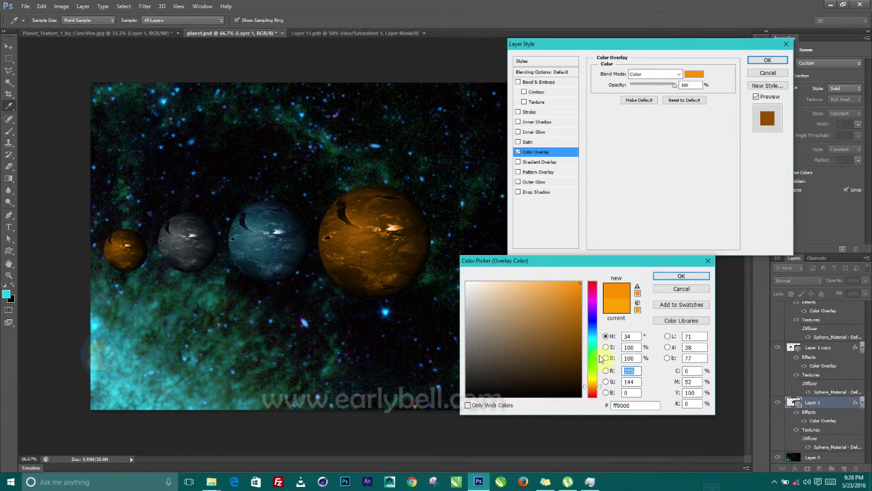
drag(599, 387, 602, 391)
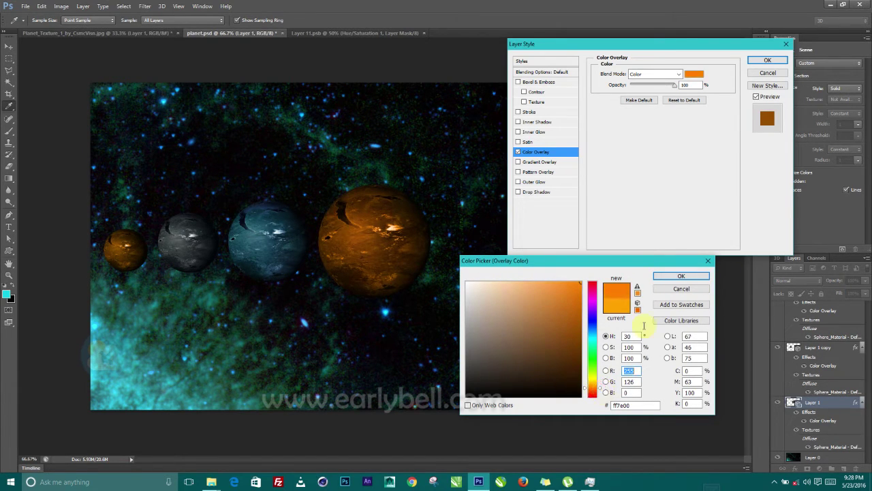
click(682, 276)
click(768, 62)
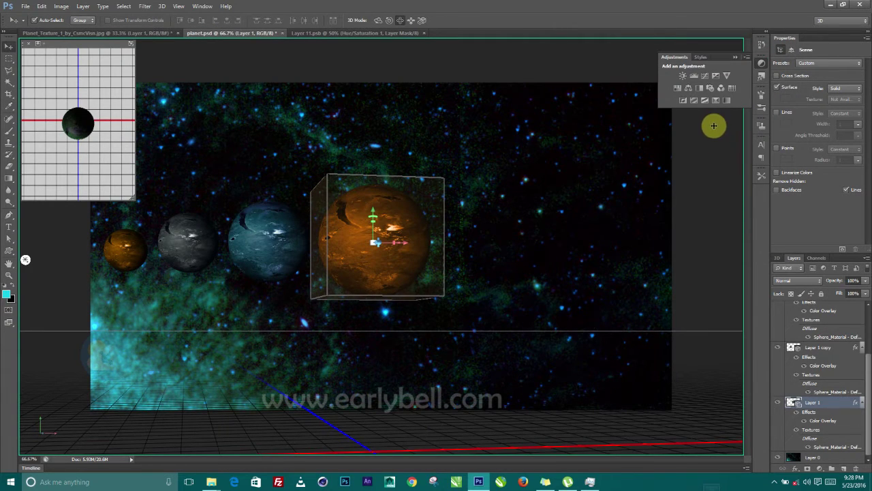
Duplicate Layer 1, move the copied planet to the right of the largest one, and scale it down to a medium size.
scroll(824, 375, up, 3)
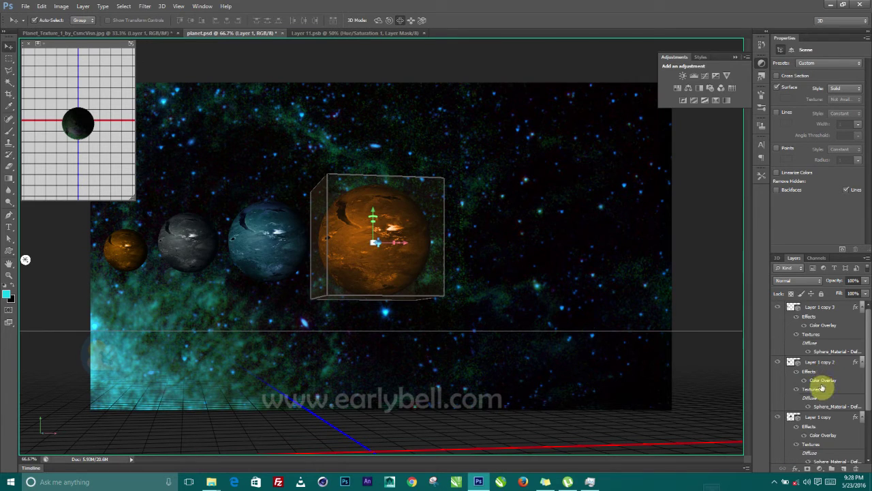
scroll(817, 391, down, 3)
drag(803, 403, 838, 463)
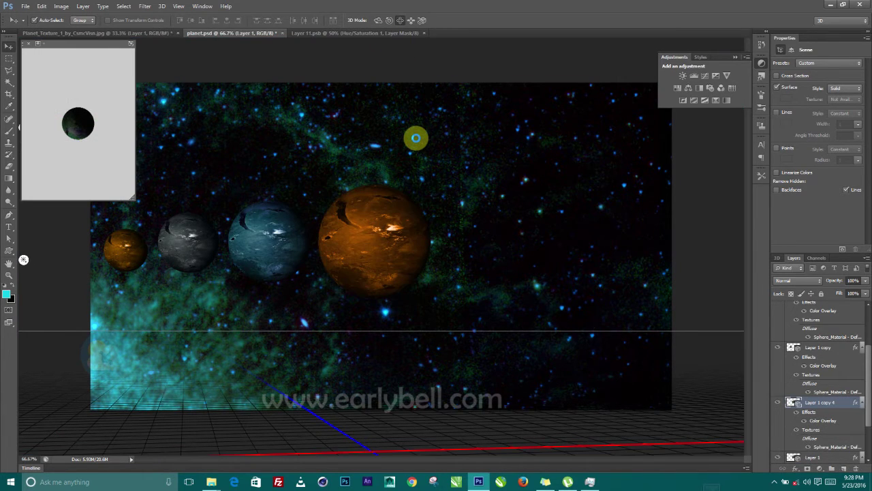
drag(391, 148, 464, 149)
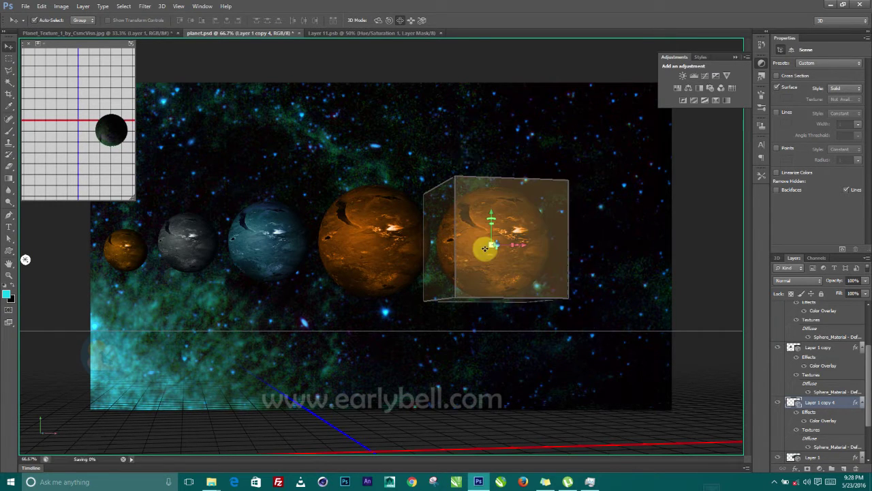
drag(488, 245, 566, 131)
drag(573, 262, 576, 298)
mouse_move(489, 237)
mouse_down()
mouse_move(482, 218)
mouse_move(491, 229)
mouse_up()
drag(522, 256, 445, 243)
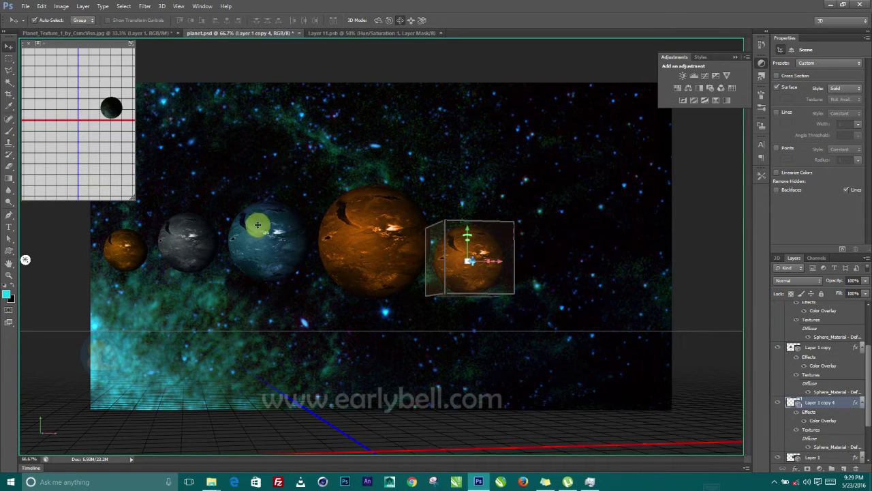
Try several Color Overlay hues on the Layer 1 copy 4 planet, ending with purple 860ad5 at about 28% opacity.
double_click(820, 421)
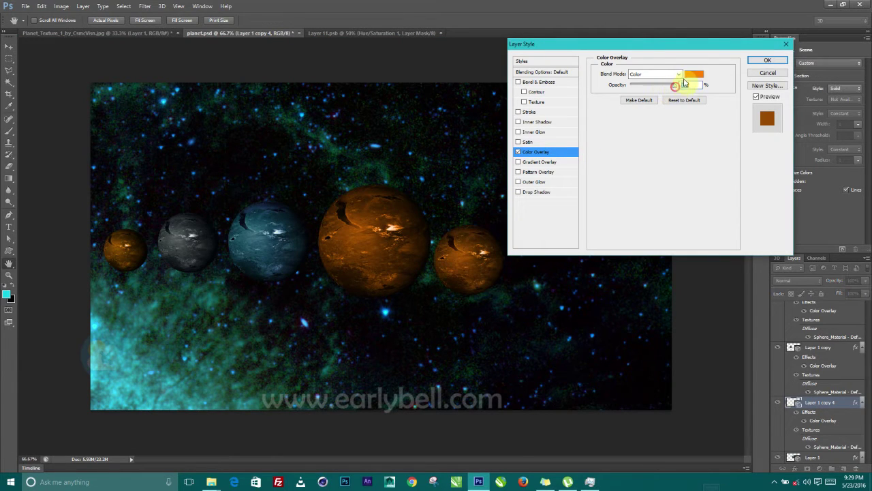
click(694, 73)
click(593, 310)
drag(567, 310, 577, 293)
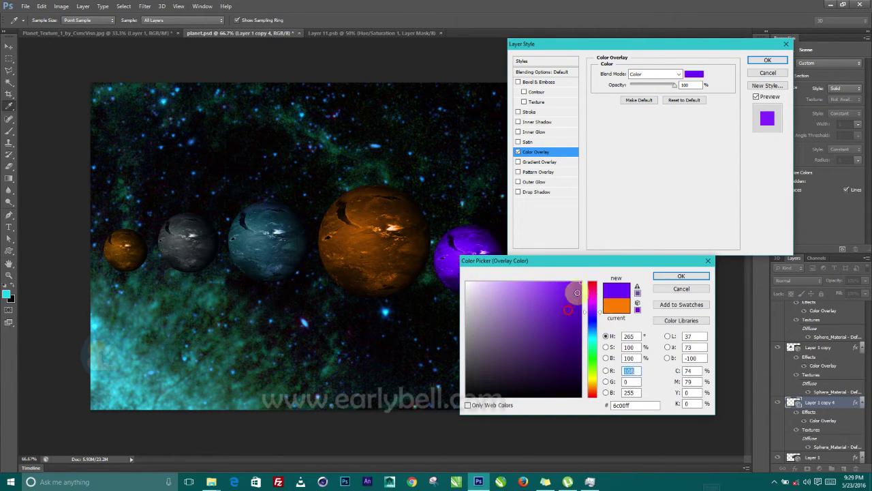
mouse_move(593, 349)
mouse_down()
mouse_move(593, 358)
mouse_move(593, 335)
mouse_move(564, 307)
mouse_move(573, 306)
mouse_move(565, 317)
mouse_move(599, 382)
mouse_move(600, 363)
mouse_up()
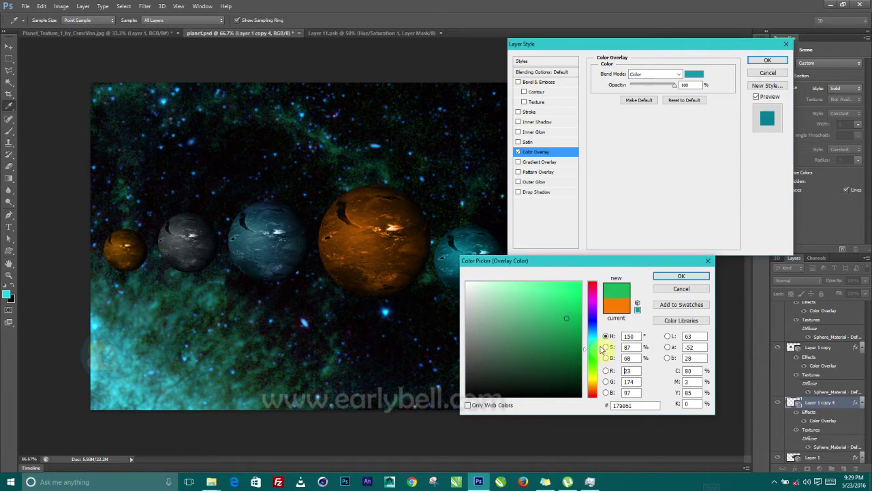
drag(567, 318, 598, 383)
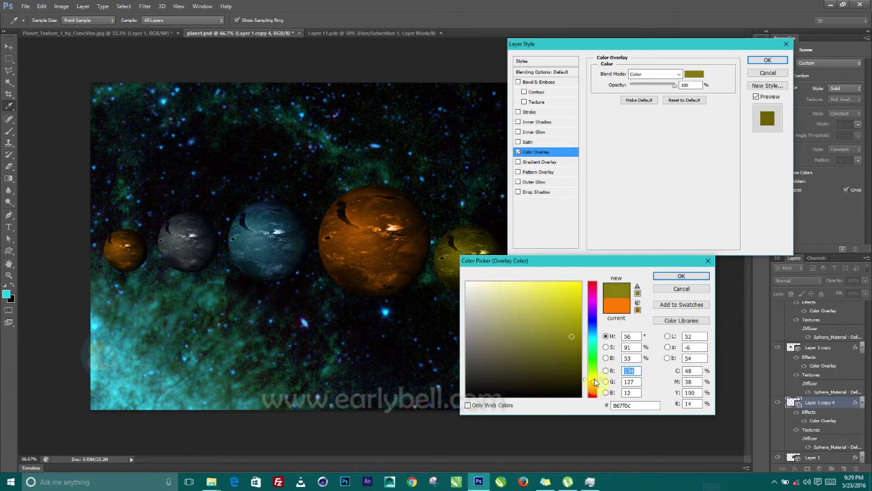
drag(568, 350, 575, 301)
drag(601, 383, 594, 308)
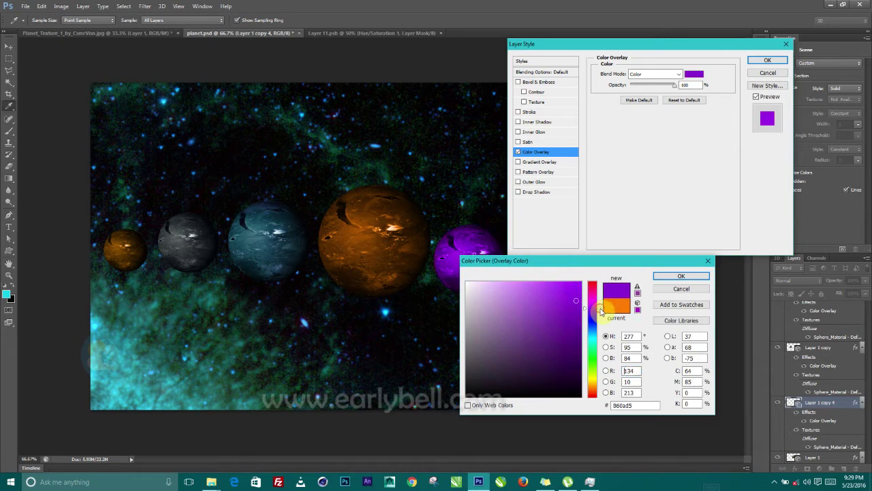
click(660, 277)
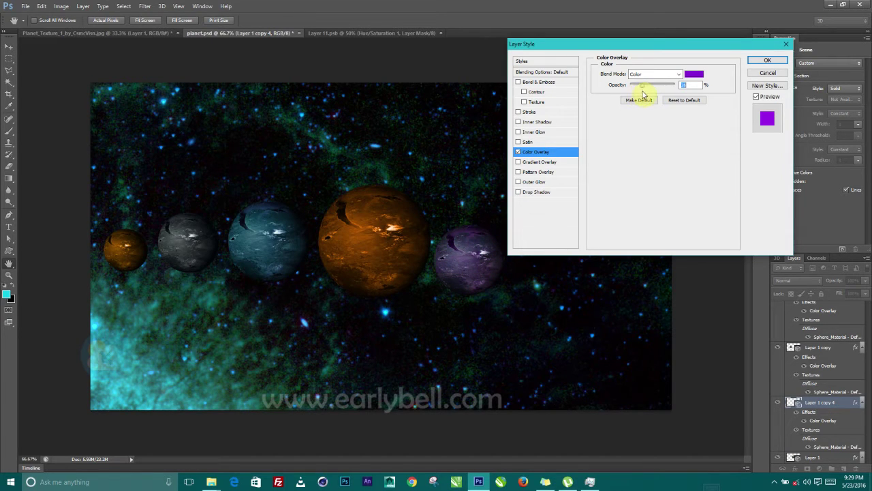
Set the Color Overlay of the Layer 1 copy 4 planet to orange ff8400 at roughly 67% opacity and apply the style.
click(695, 76)
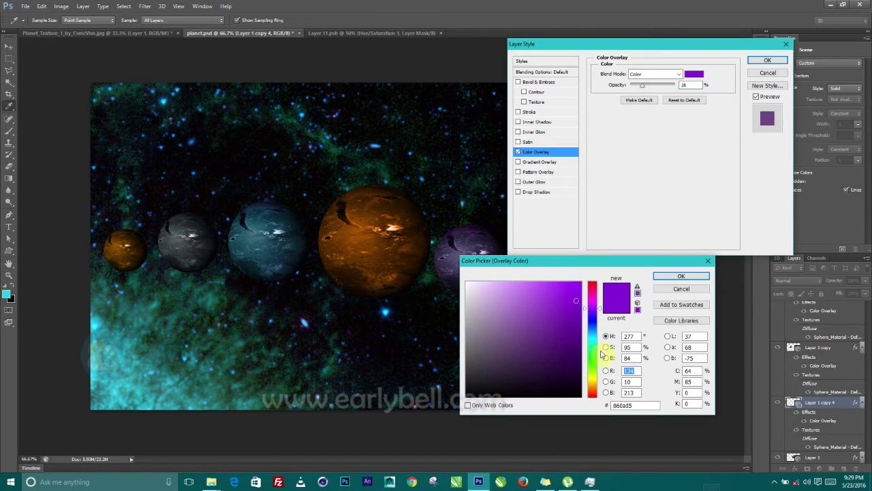
click(595, 383)
click(572, 305)
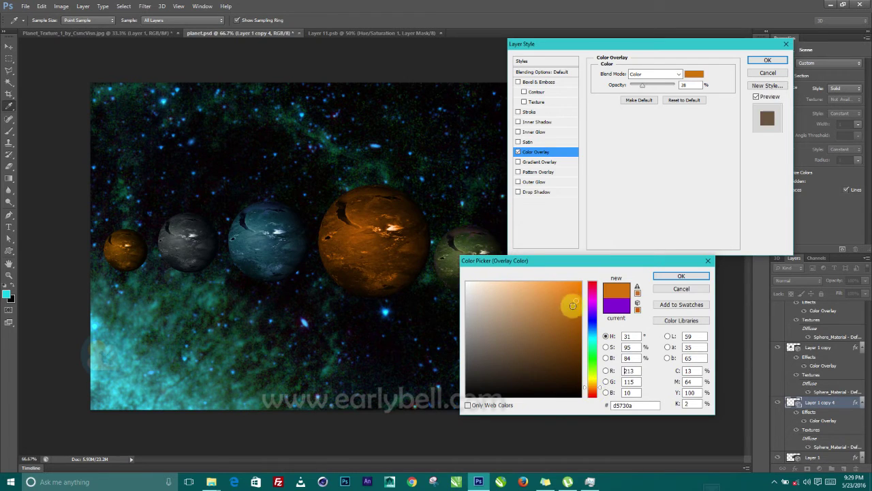
drag(577, 293, 590, 275)
click(680, 276)
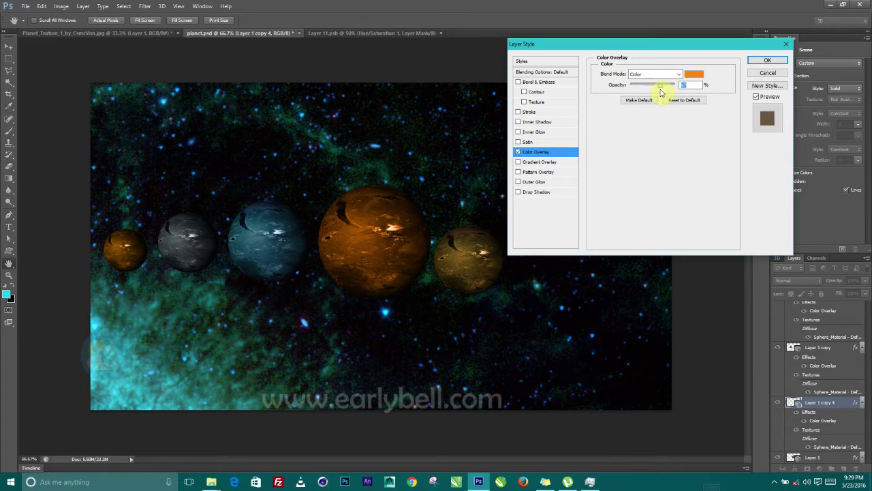
click(763, 61)
Duplicate the Layer 1 copy 4 planet, place the copy to its right, and scale it uniformly to about 64%.
drag(798, 405, 718, 257)
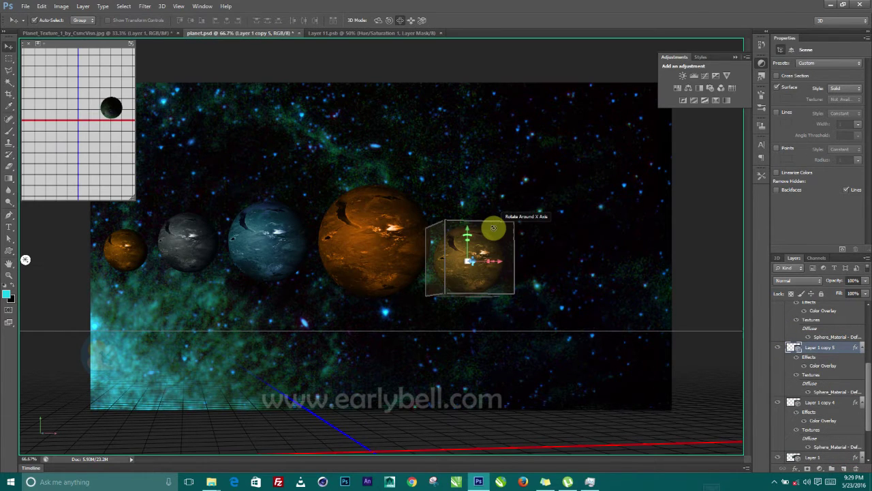
drag(479, 187, 517, 189)
drag(540, 238, 553, 318)
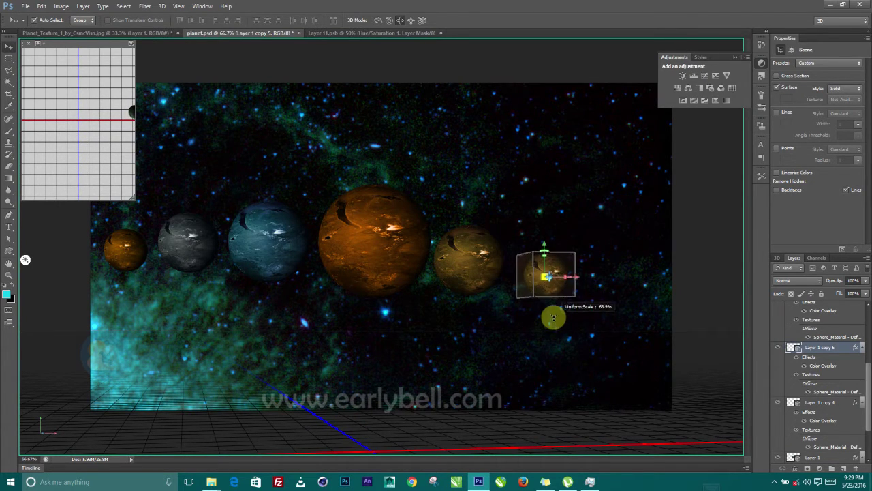
drag(541, 244, 567, 251)
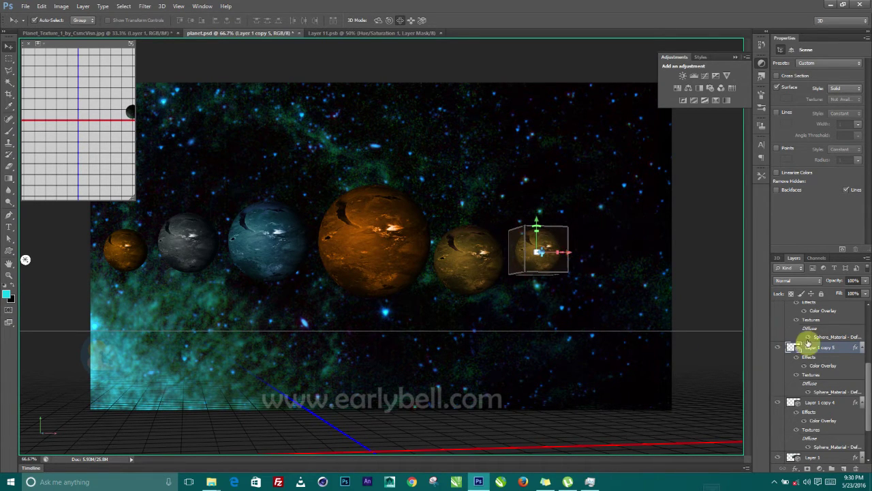
Change the Color Overlay of the rightmost planet to red-orange at roughly 75% opacity and apply the layer style.
double_click(823, 366)
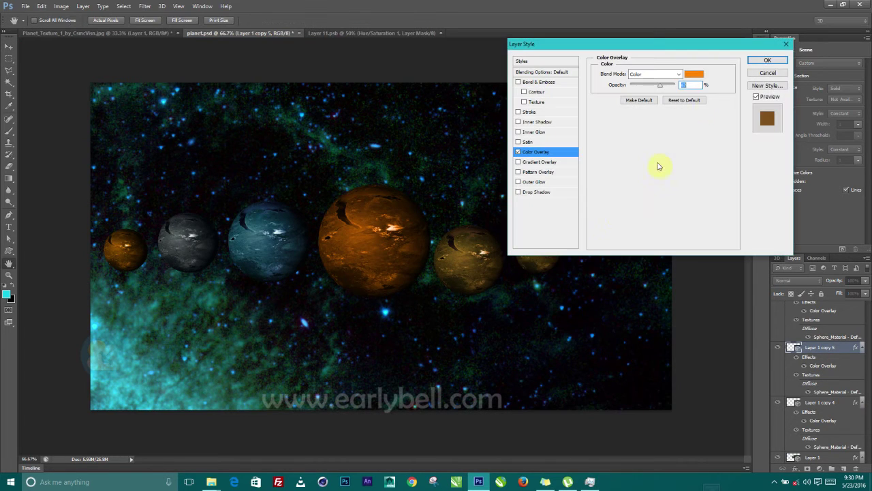
click(674, 88)
click(692, 75)
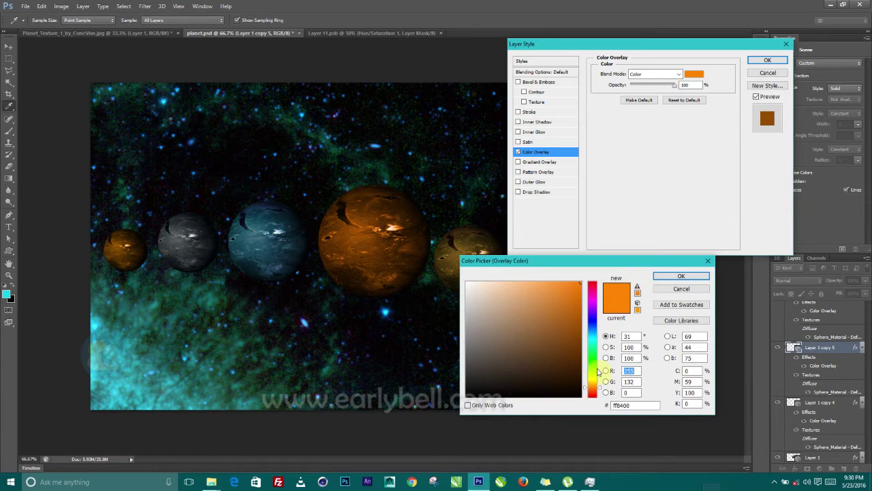
click(568, 335)
drag(602, 389, 603, 395)
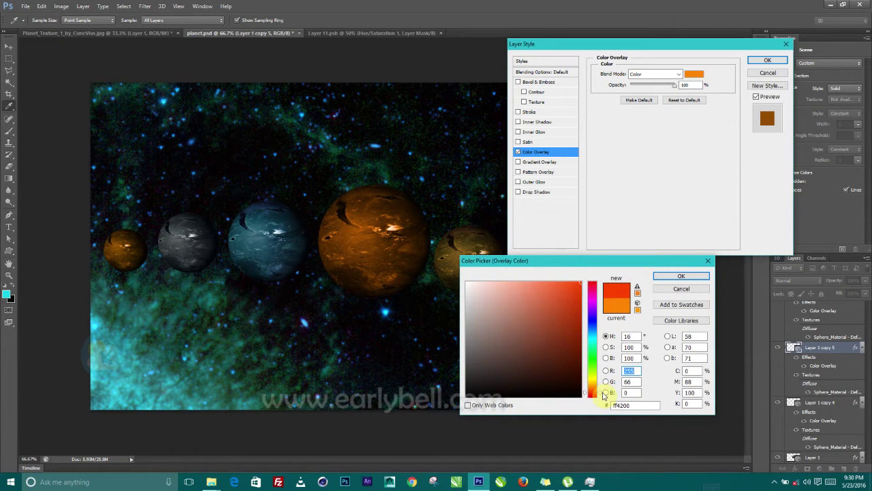
click(681, 276)
mouse_move(720, 49)
mouse_down()
mouse_move(821, 92)
mouse_move(790, 89)
mouse_up()
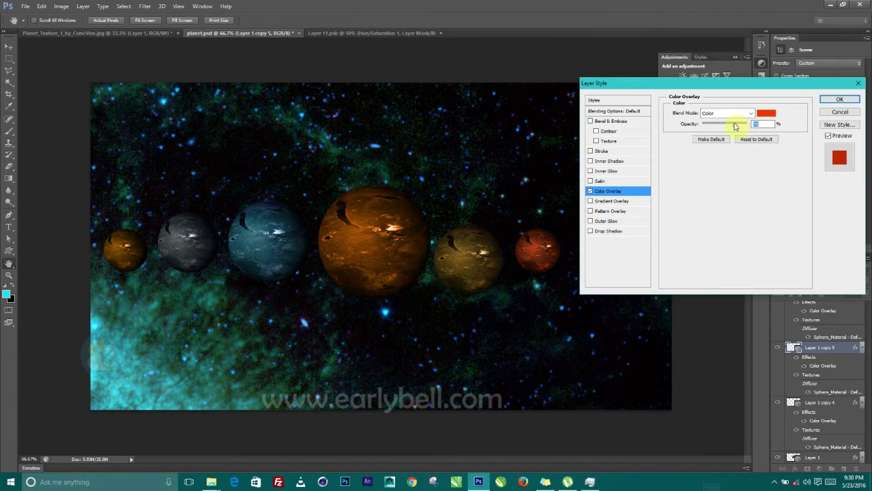
click(840, 101)
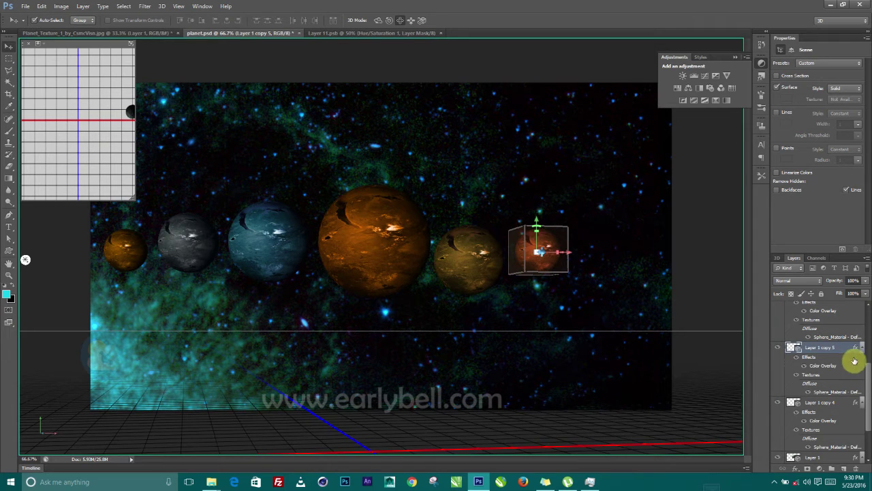
Duplicate the red-orange planet, move the copy up and to its right, and scale it uniformly to about 72.5%.
drag(817, 347, 578, 206)
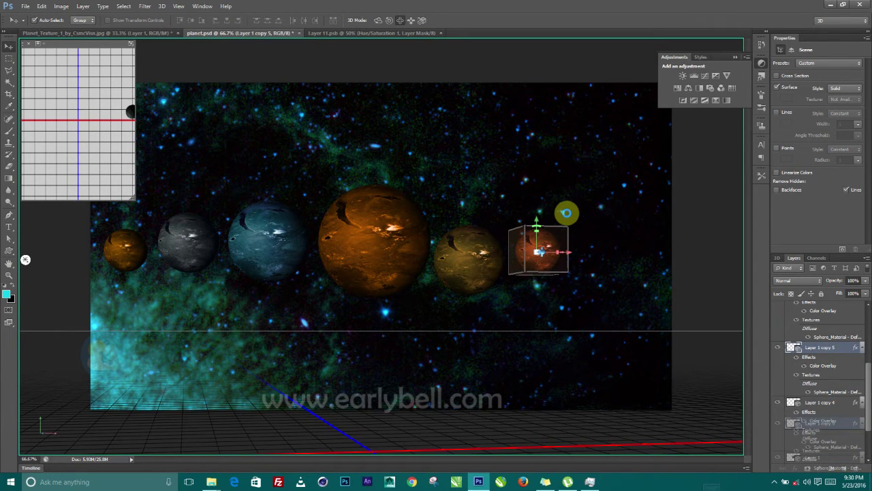
drag(563, 214, 547, 251)
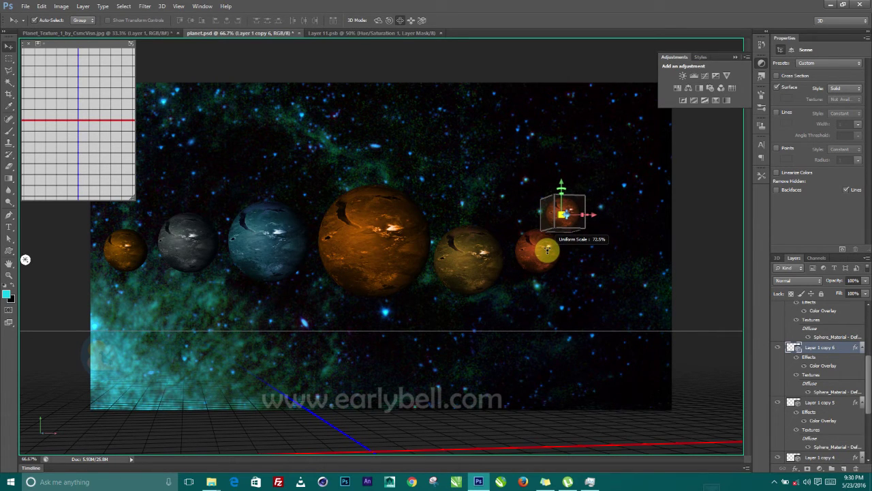
Change the Color Overlay of the small upper-right planet to magenta at roughly 55% opacity and apply the style.
double_click(821, 365)
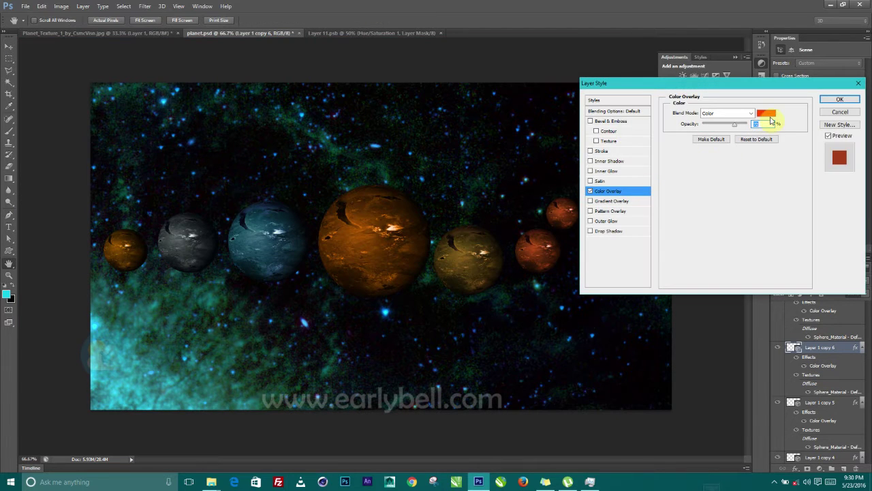
click(768, 115)
drag(593, 307, 594, 300)
click(668, 275)
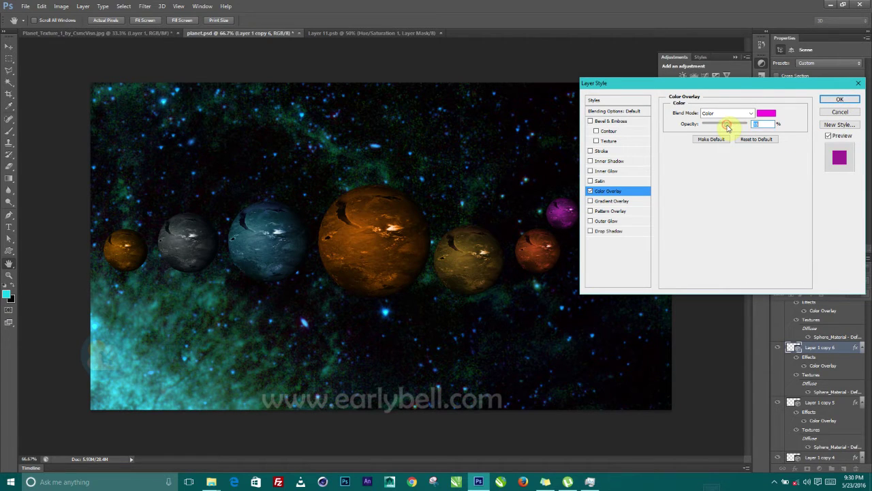
click(836, 101)
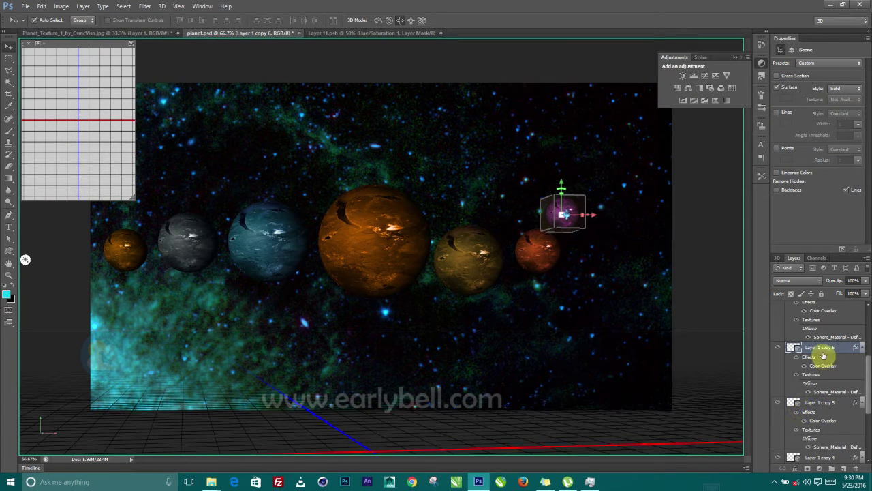
Duplicate the magenta planet and place the copy just beside the red-orange planet, on its outer side.
drag(842, 455, 573, 206)
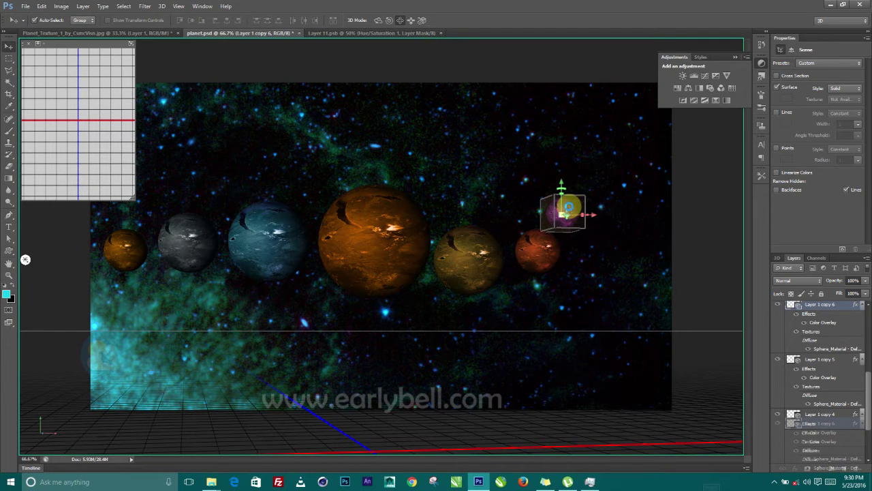
drag(573, 206, 602, 161)
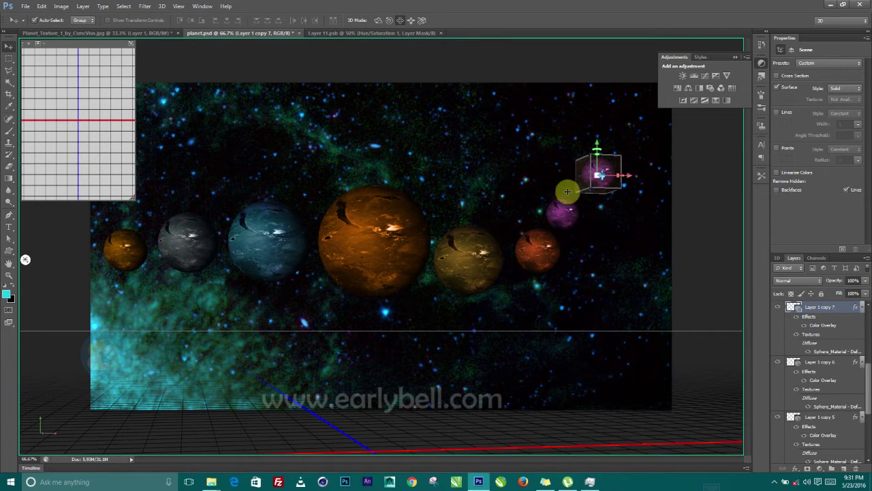
drag(598, 178, 613, 191)
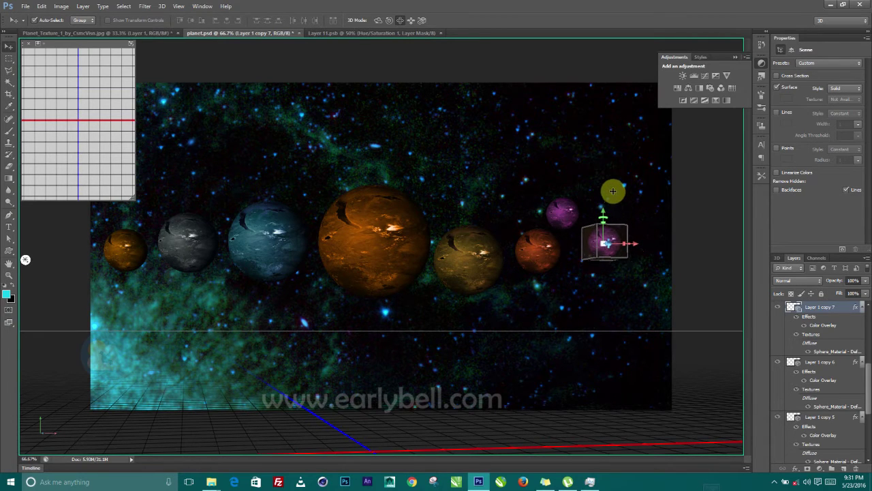
Change the Color Overlay of the duplicated planet to blue 0048ff at 44% opacity and apply the layer style.
double_click(818, 327)
click(766, 114)
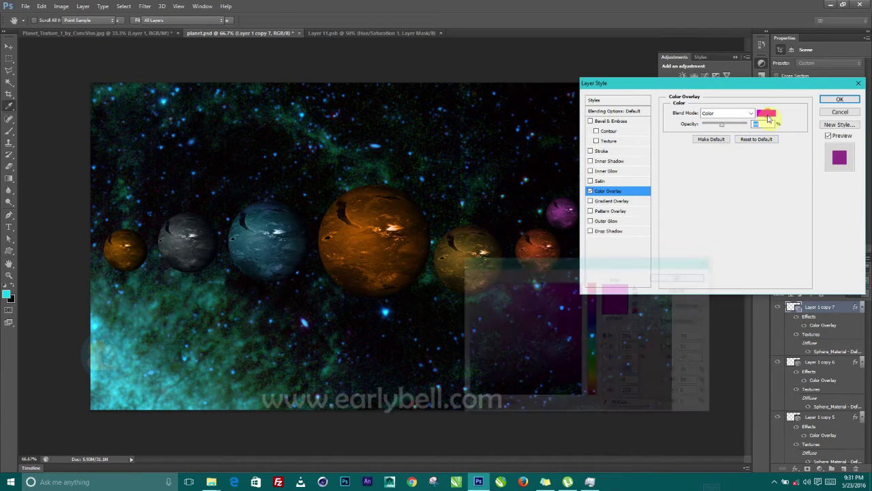
drag(594, 320, 588, 326)
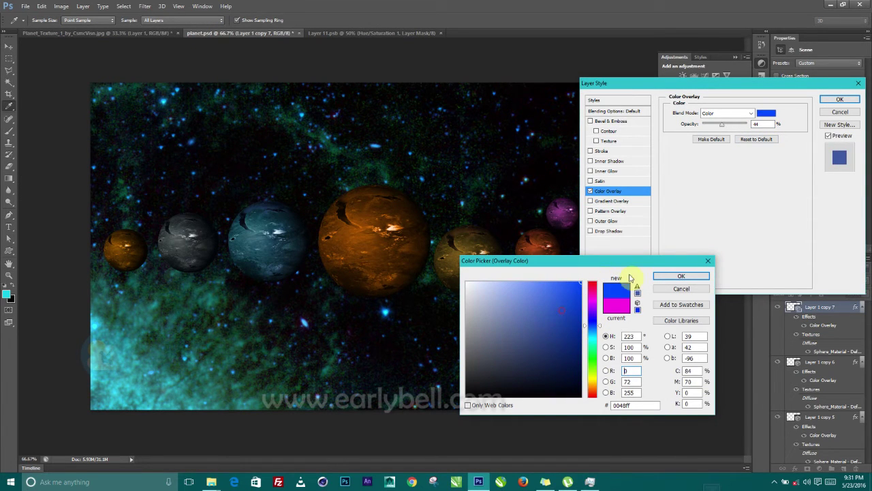
click(684, 276)
drag(720, 86, 726, 181)
click(848, 195)
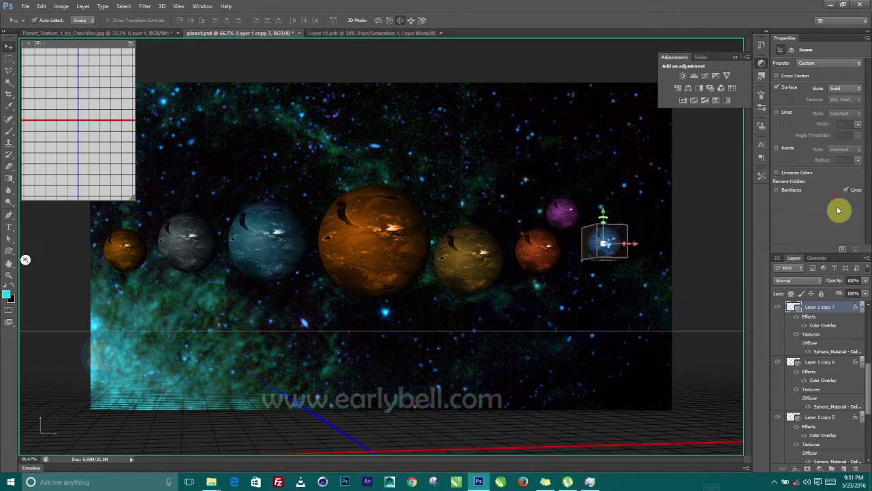
Duplicate the blue planet, scale the copy uniformly to about 54%, and place it up and to the right of the original.
drag(814, 306, 845, 469)
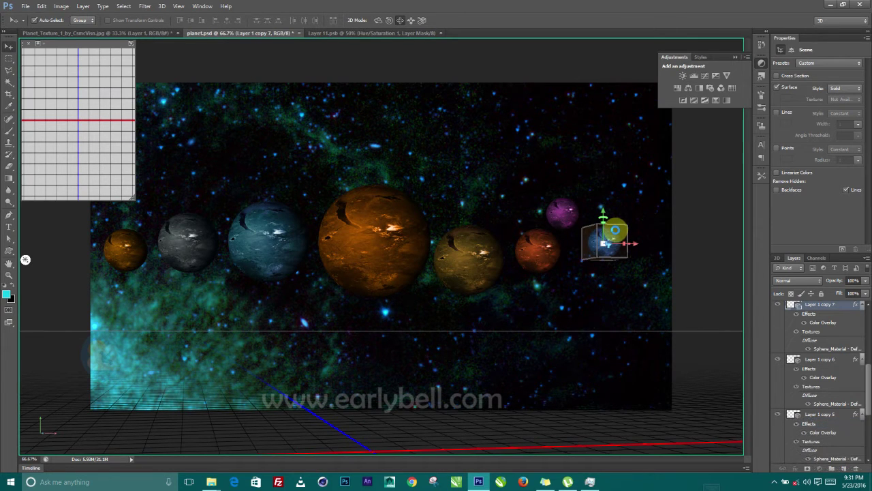
drag(606, 230, 169, 261)
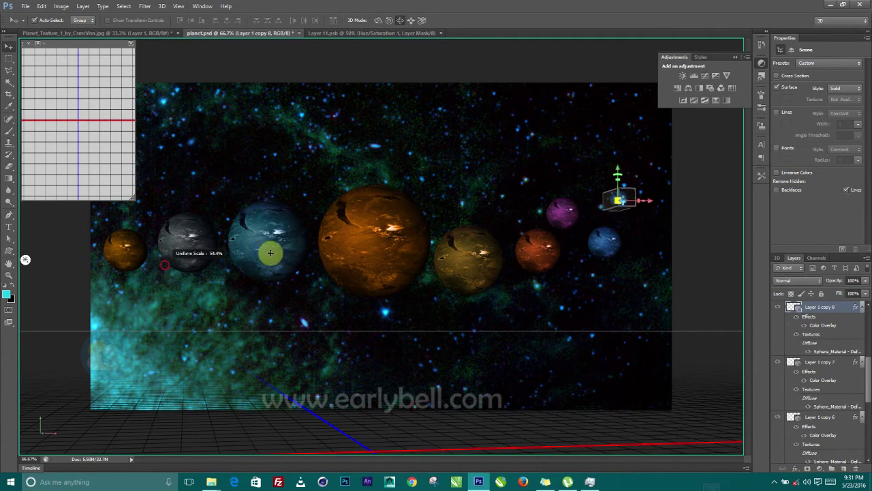
drag(628, 176, 654, 185)
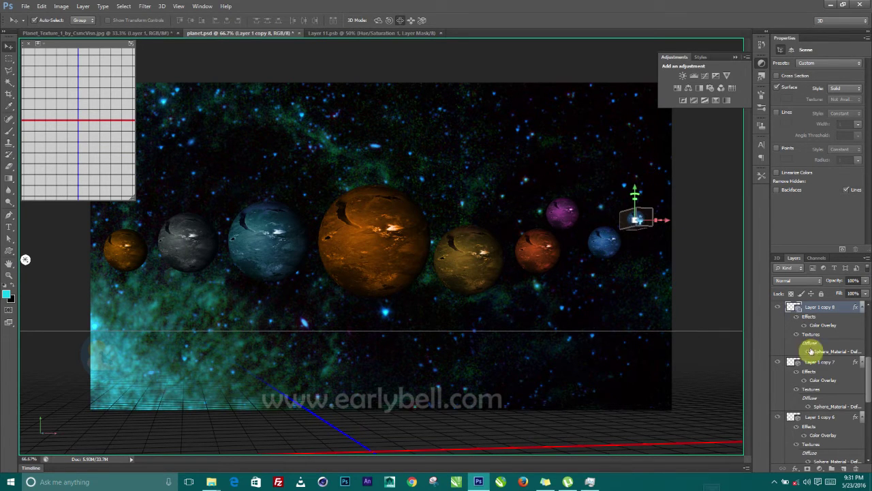
Raise the Color Overlay opacity of the smallest blue planet for a stronger tint, apply the style, and deselect the planet.
double_click(821, 329)
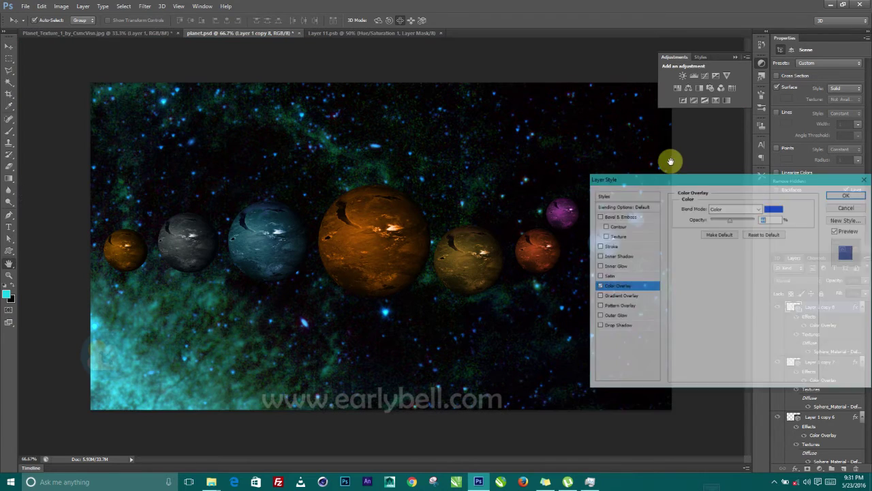
click(750, 223)
click(851, 195)
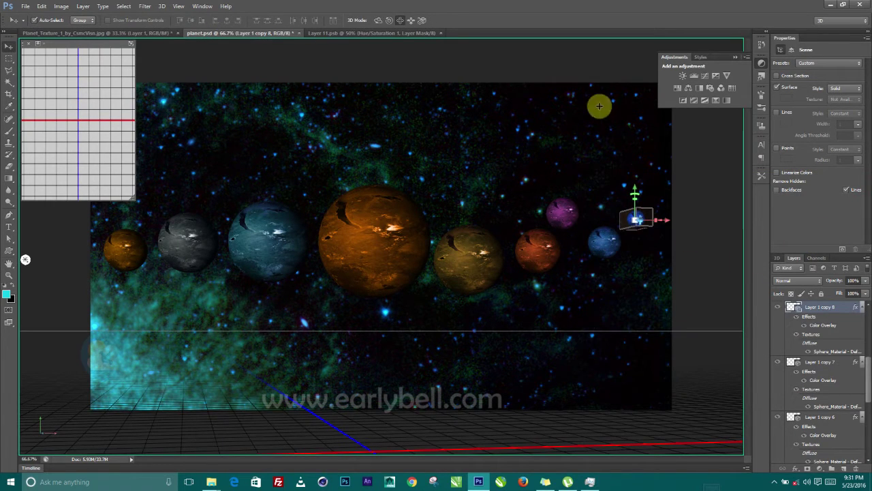
click(518, 102)
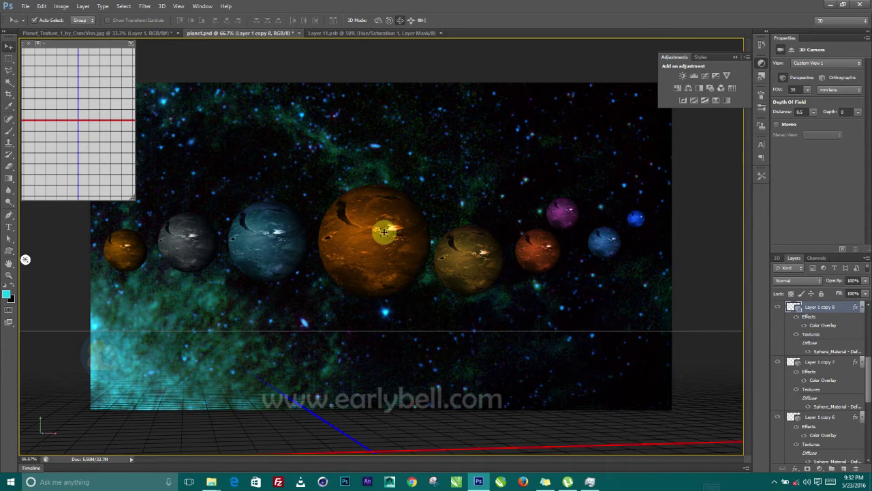
Change the Color Overlay of the large central planet on Layer 1 to bright red and apply the layer style.
scroll(798, 389, down, 5)
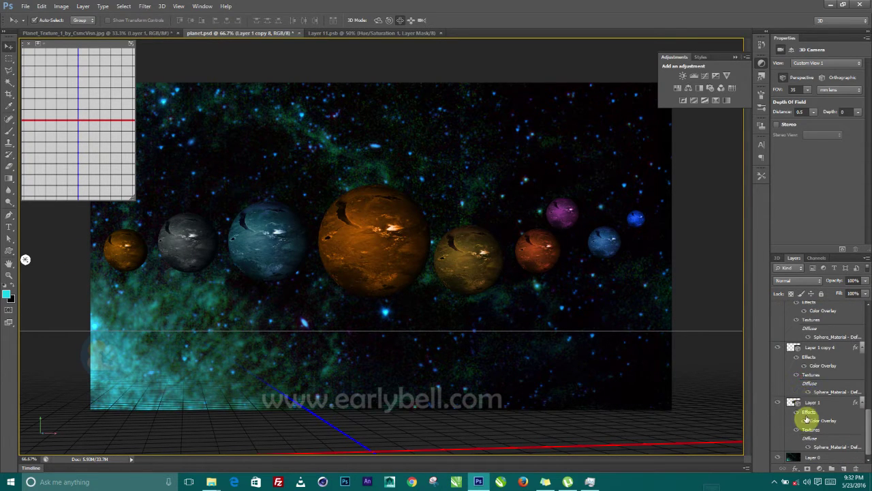
click(845, 402)
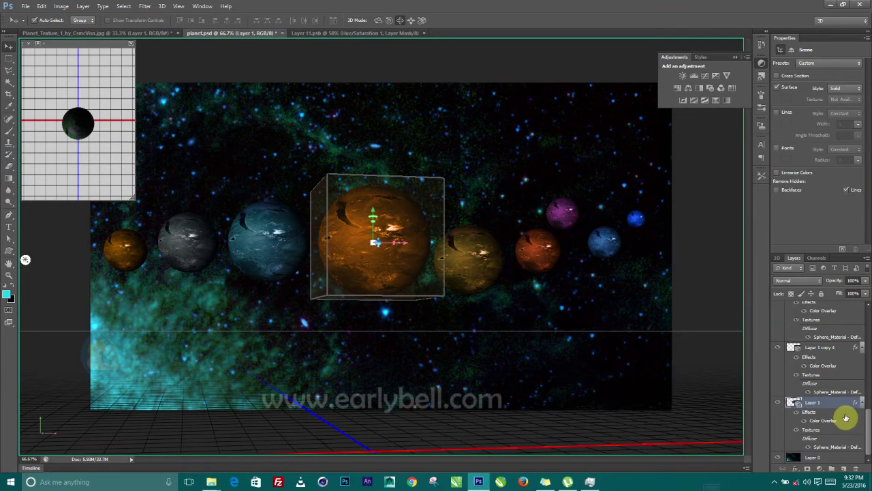
double_click(817, 423)
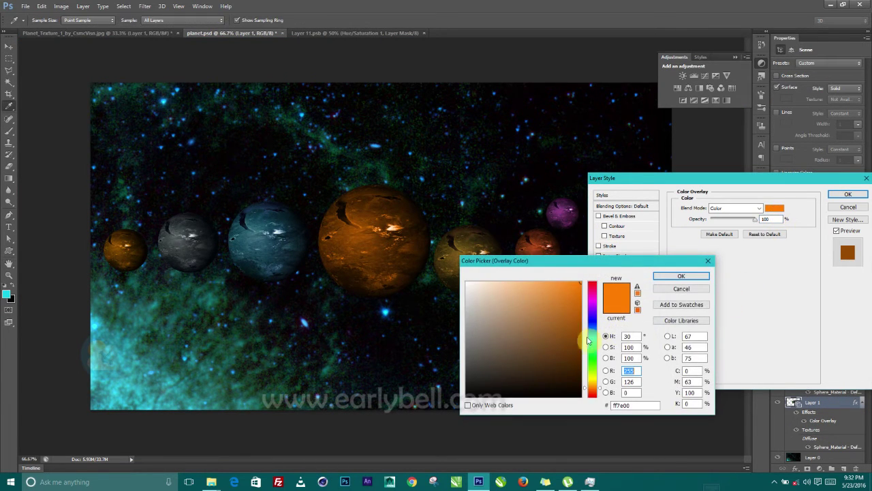
drag(598, 391, 599, 395)
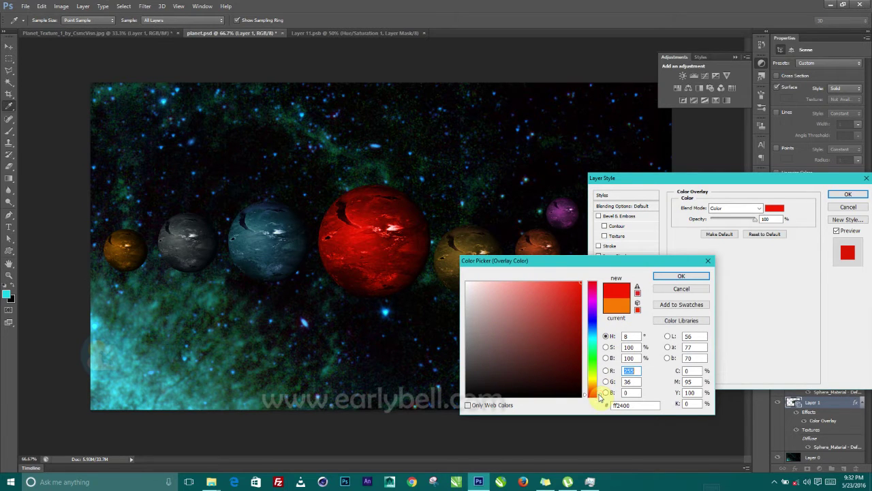
click(685, 277)
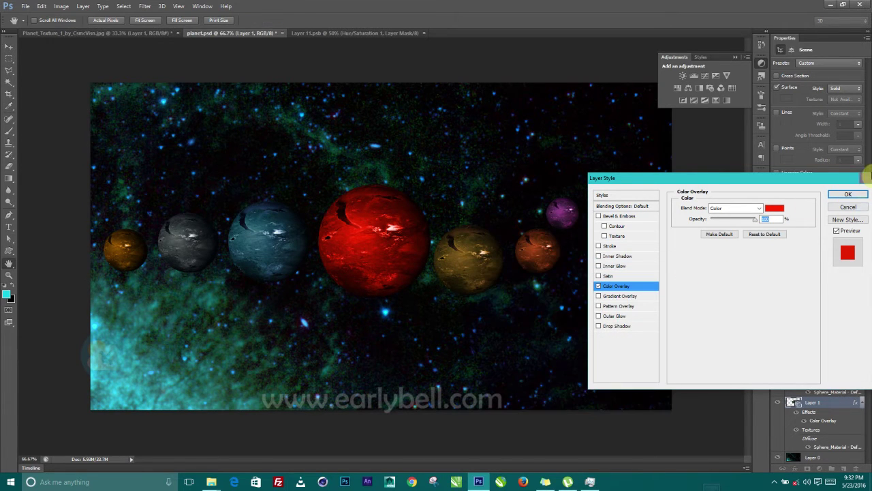
click(843, 195)
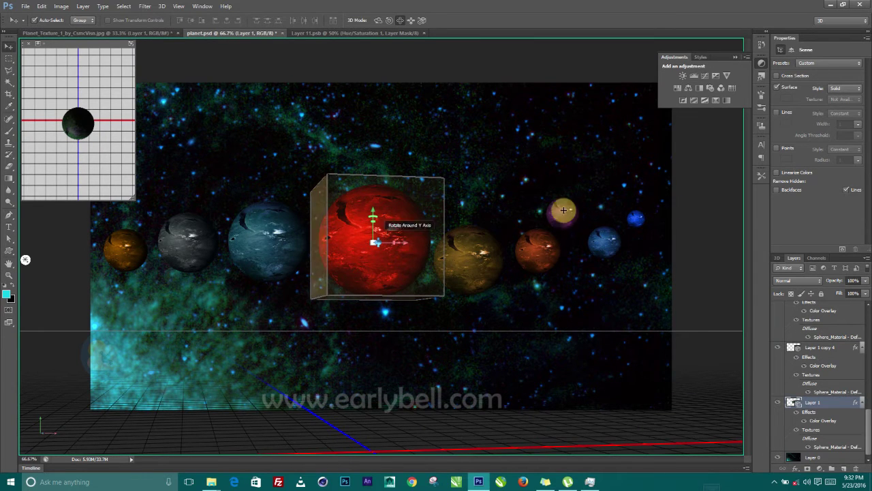
drag(869, 426, 867, 293)
click(823, 307)
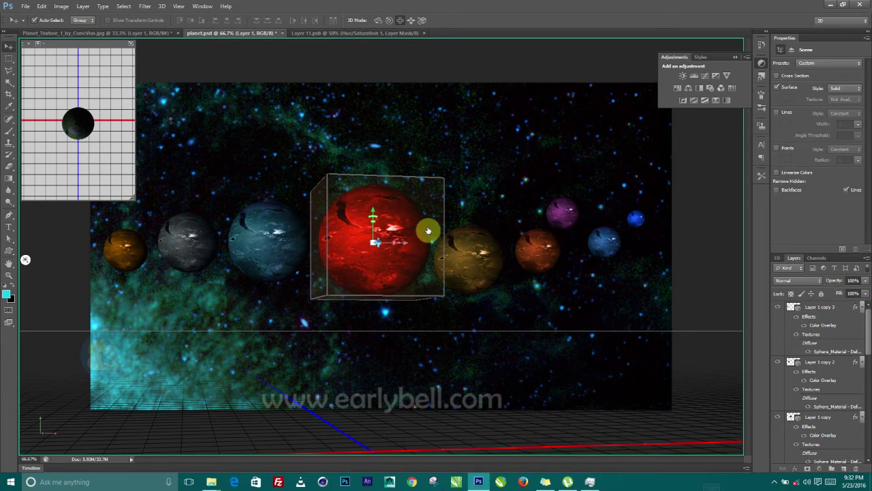
click(795, 469)
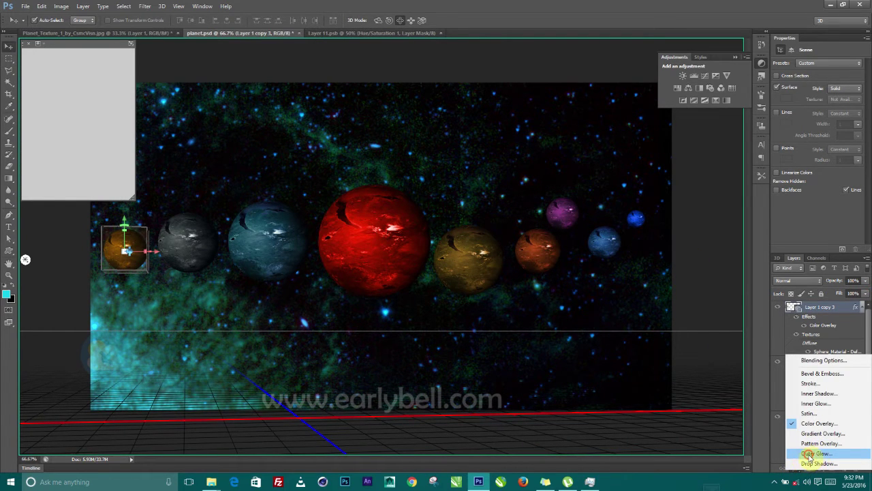
click(808, 453)
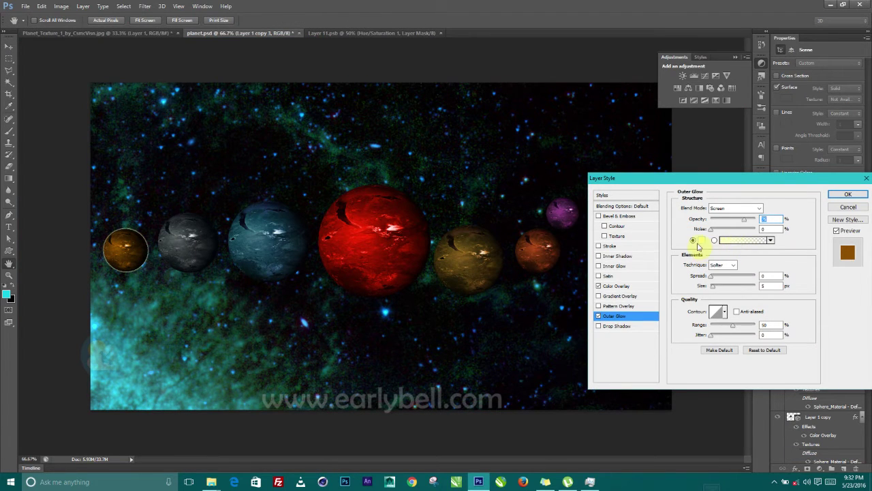
click(701, 240)
drag(107, 249, 117, 248)
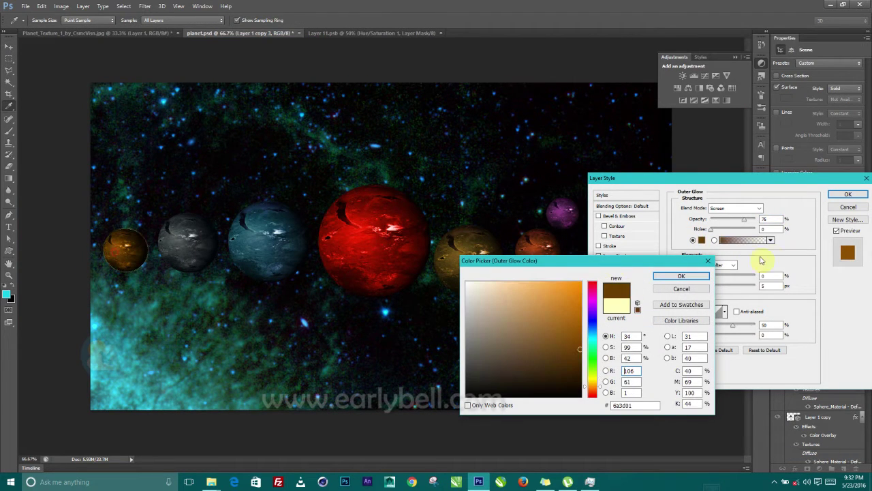
drag(571, 315, 581, 273)
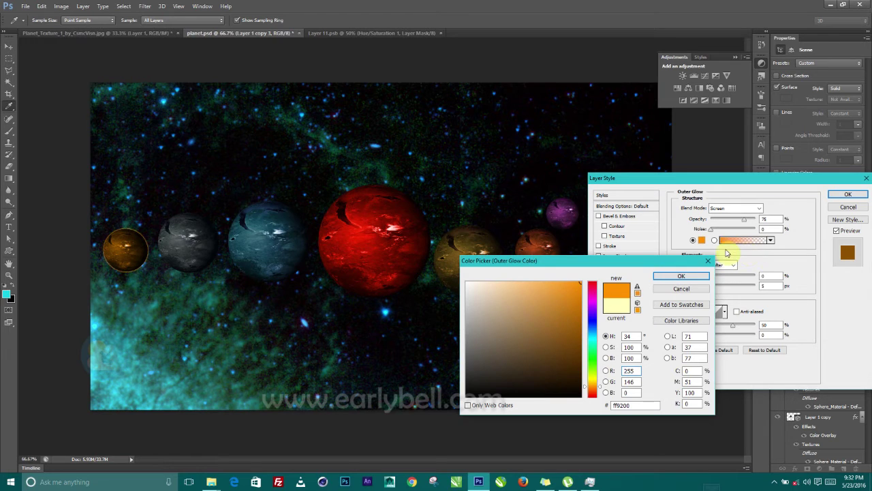
click(685, 275)
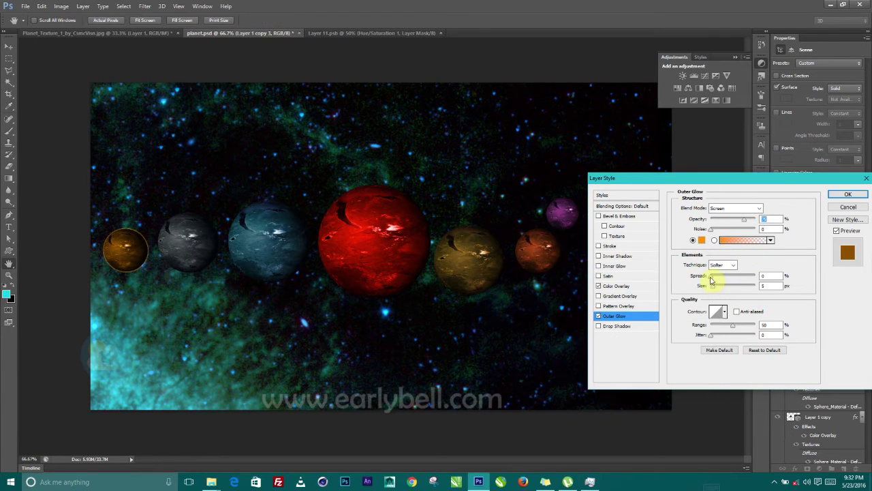
drag(711, 290, 725, 286)
click(842, 207)
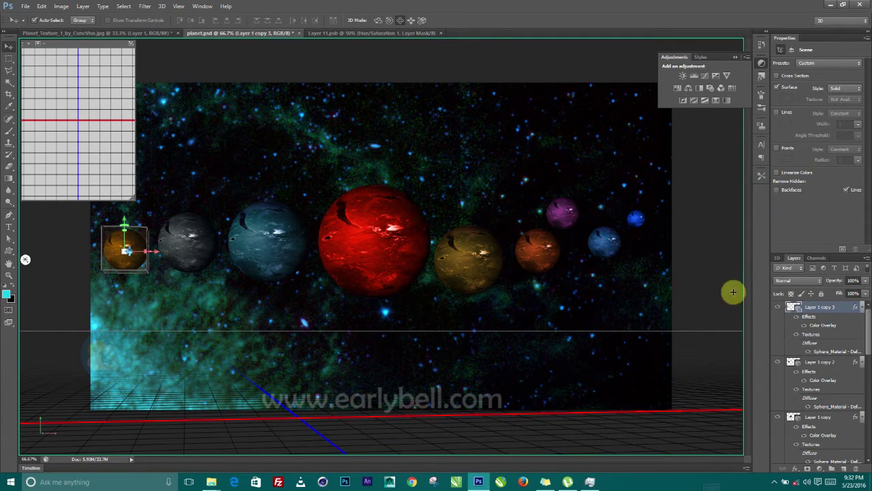
Add a new empty layer directly above the Layer 0 background, beneath all the planet layers.
scroll(821, 383, down, 5)
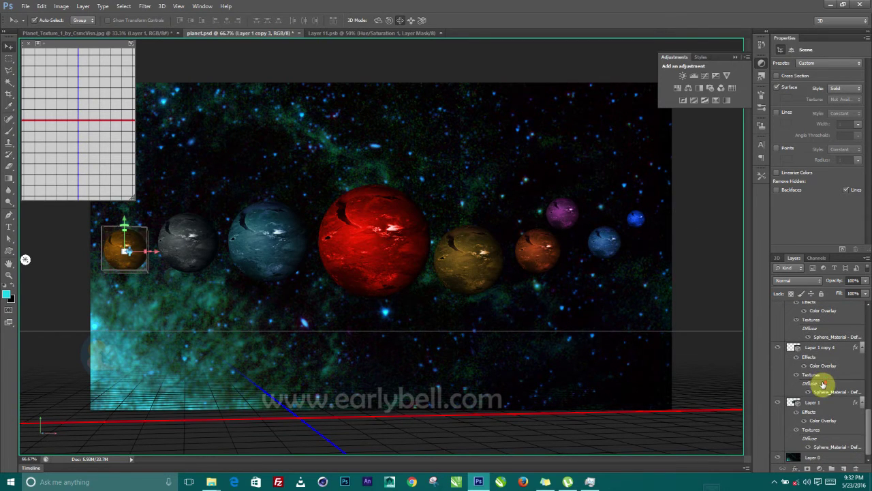
scroll(813, 387, up, 3)
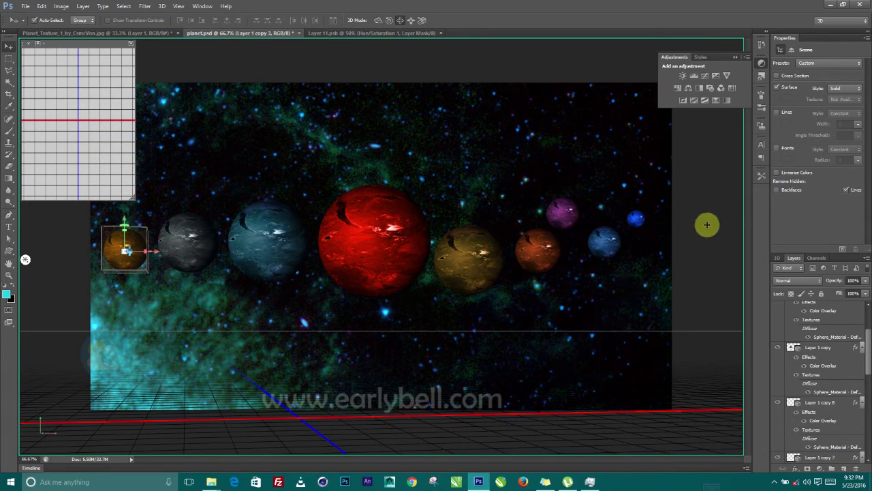
scroll(837, 374, down, 3)
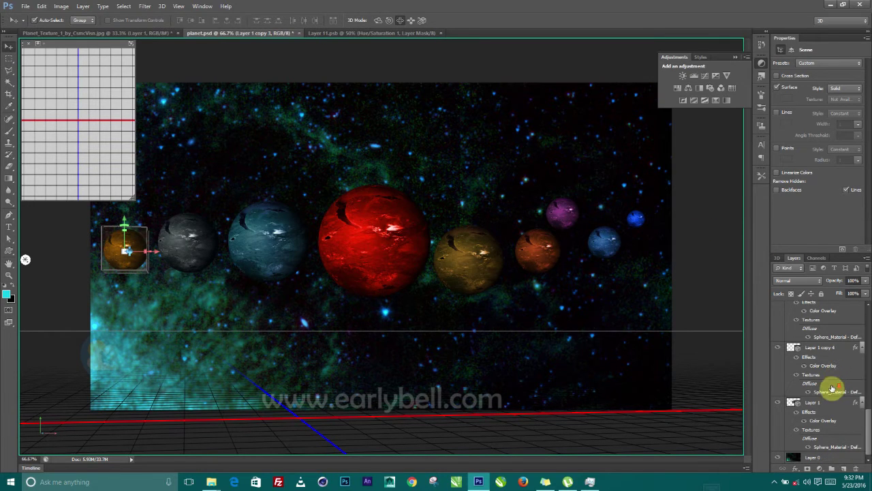
click(809, 460)
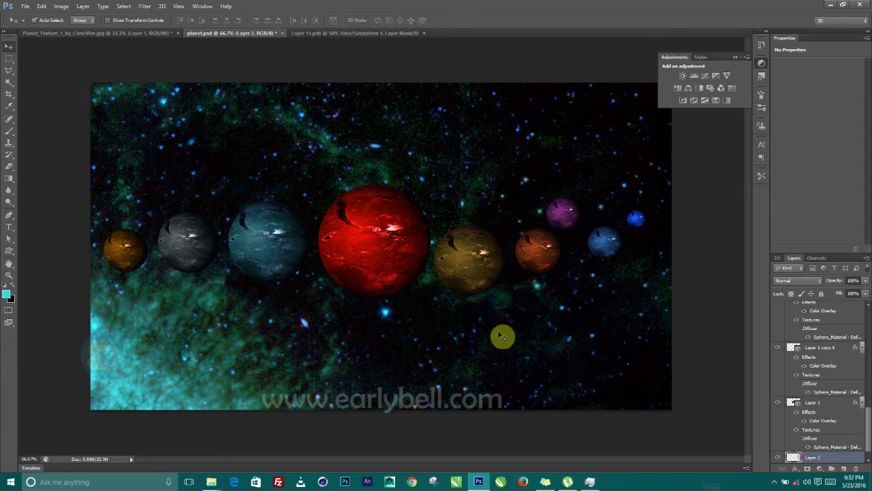
Reset the Brush tool presets to the default brushes and choose the soft round brush at 13 px with 0% hardness.
key(b)
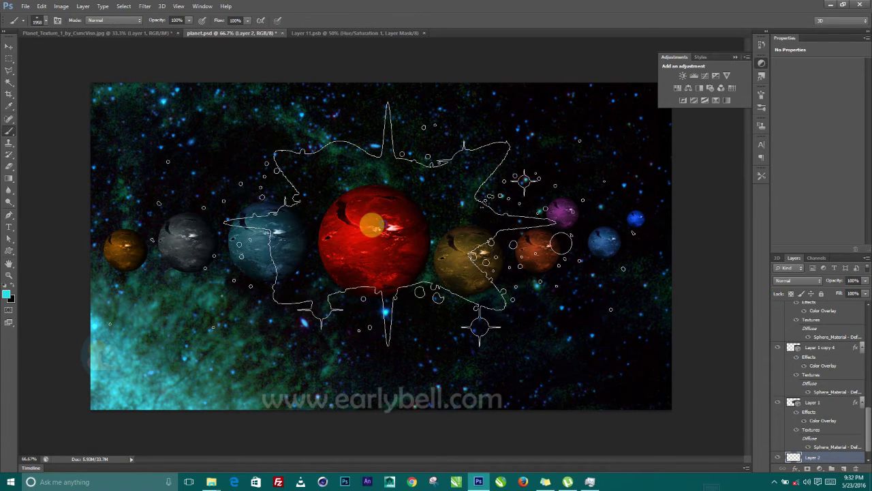
right_click(372, 225)
click(663, 199)
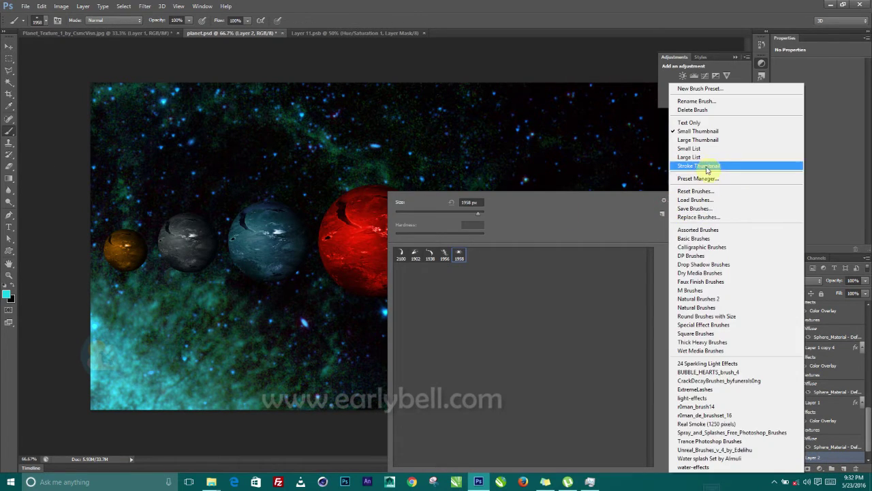
click(685, 192)
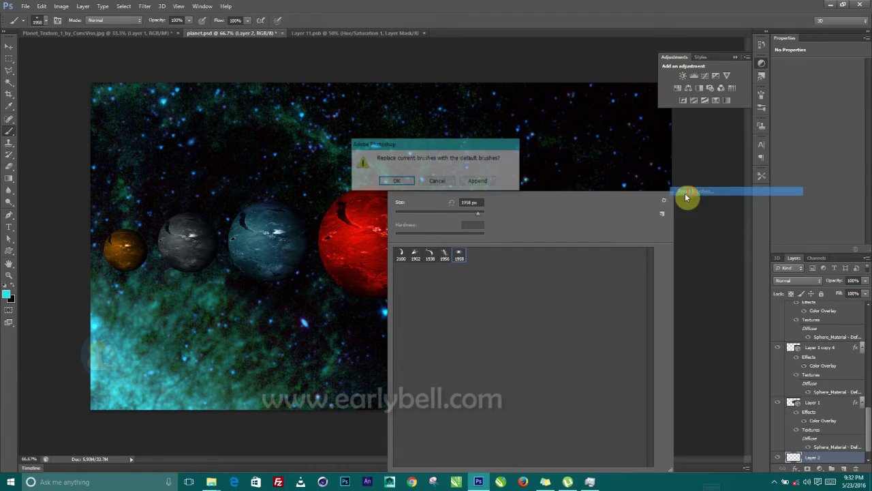
click(395, 182)
click(400, 255)
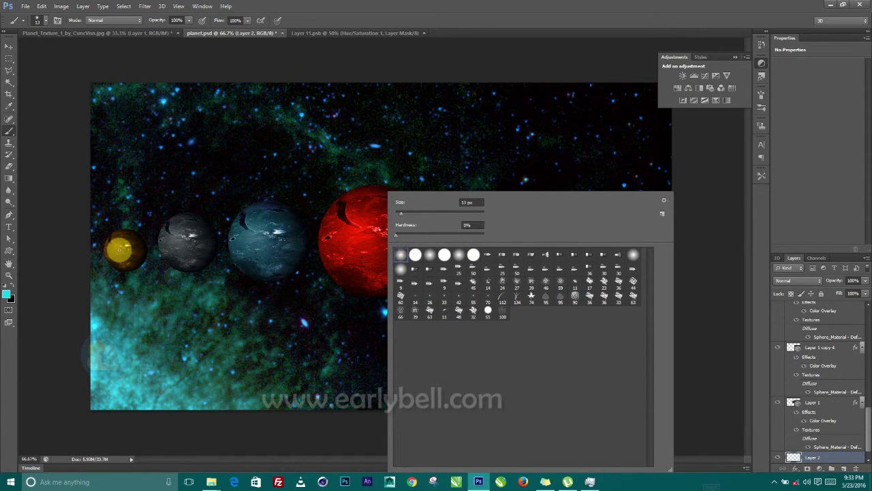
Paint a soft cyan glow behind the leftmost orange planet on the new layer with the brush at 200 px.
click(163, 161)
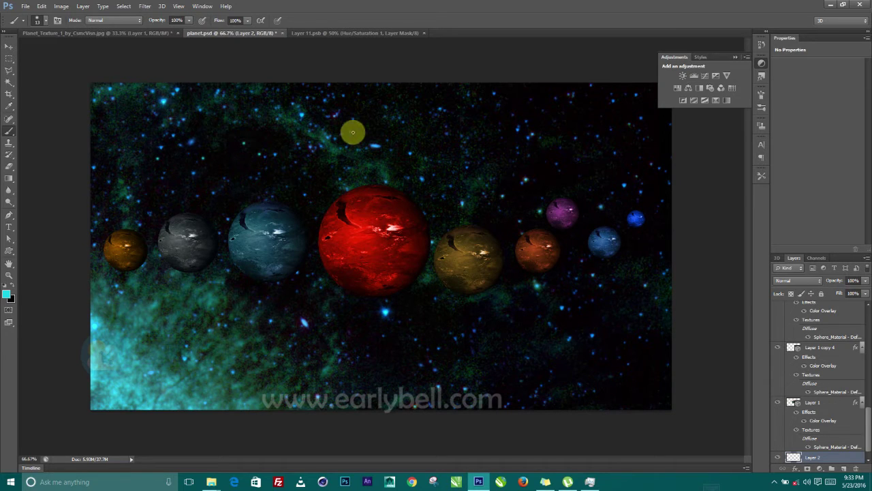
click(443, 96)
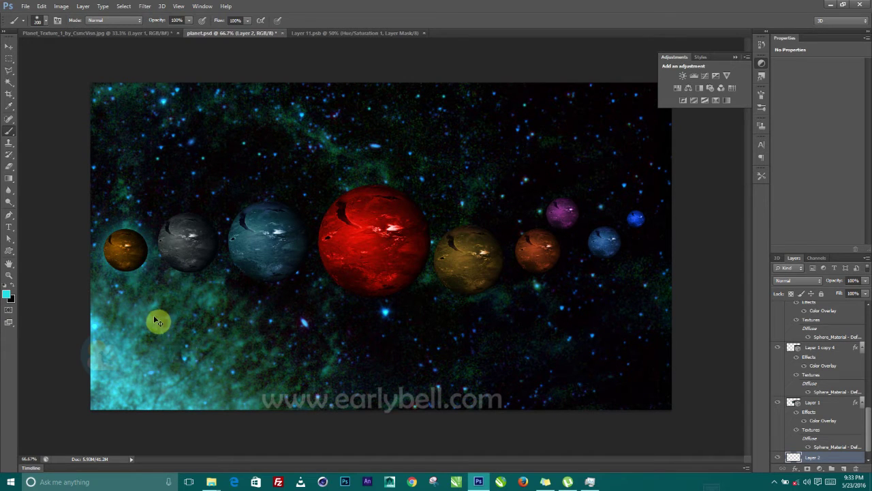
Paint over the leftmost orange planet's glow in a dark brown sampled from that planet, with the brush at 200 px.
click(7, 294)
click(129, 247)
click(678, 276)
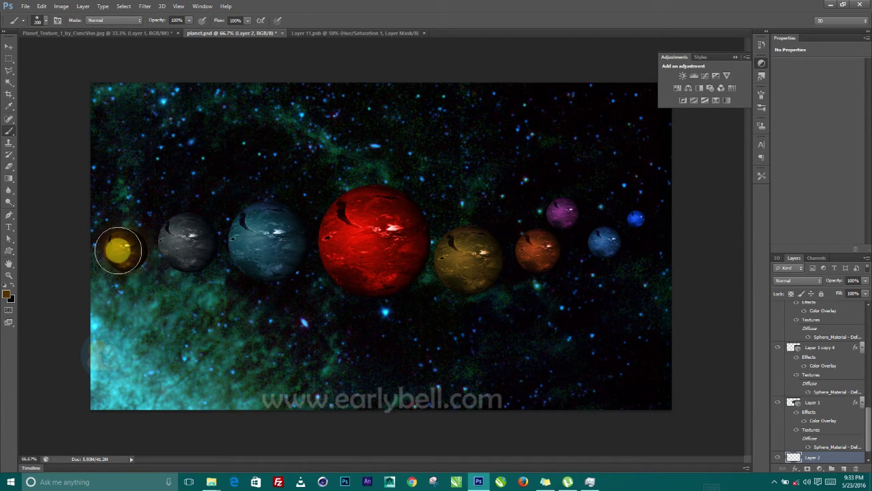
Paint a soft dark grey glow behind the grey planet with the brush enlarged to 300 px.
key(i)
click(17, 295)
click(252, 242)
click(681, 276)
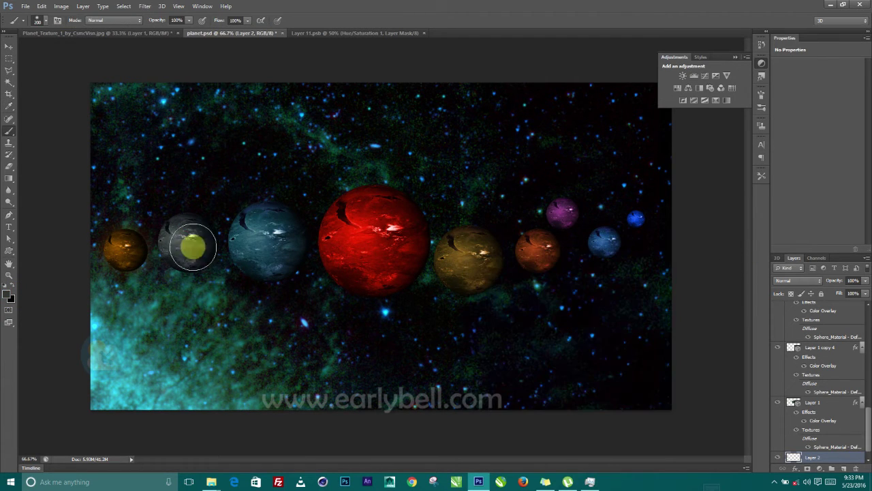
key(bracketright)
key(bracketright)
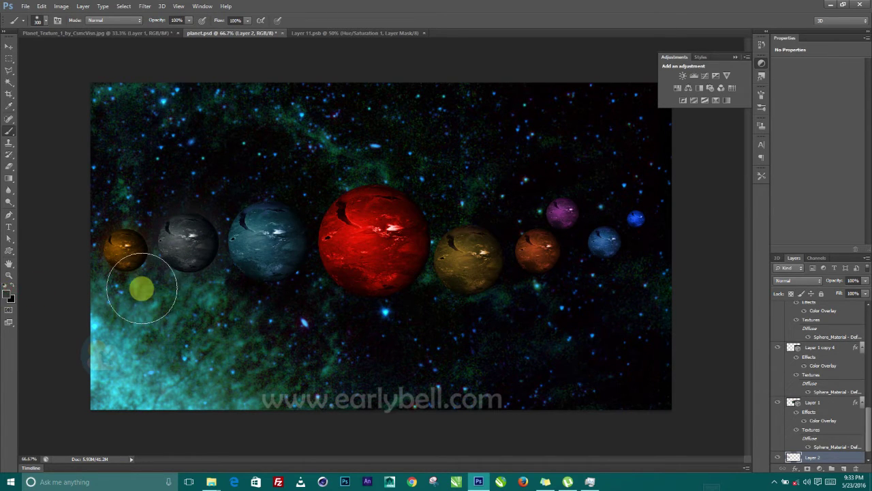
Paint a glow behind the blue-grey planet in a dark teal sampled from it, with the brush at 400 px.
click(9, 294)
click(286, 219)
click(681, 277)
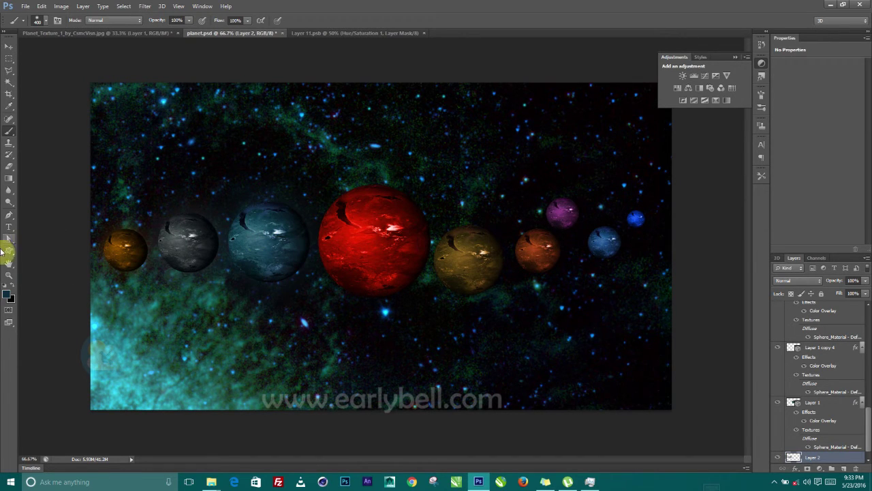
Sample red bb1b01 from the large central planet and paint its glow with the soft brush at 500 px.
click(8, 295)
click(370, 227)
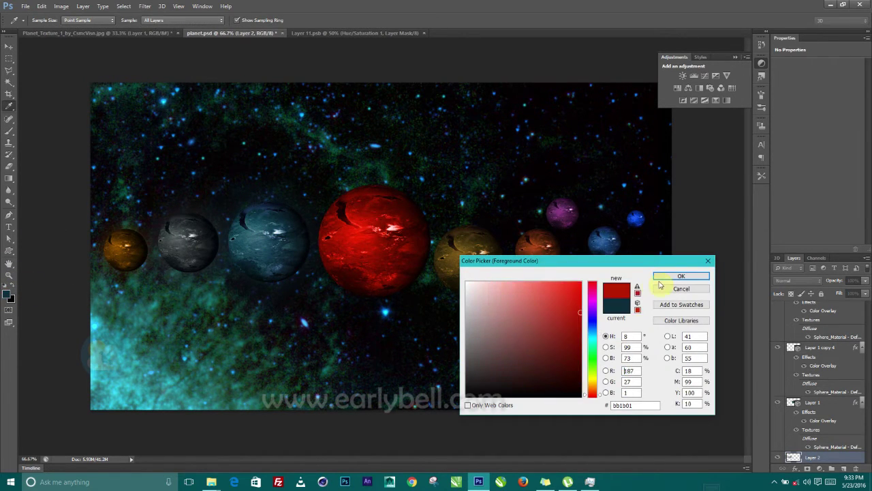
click(665, 275)
key(bracketright)
key(bracketright)
key(bracketleft)
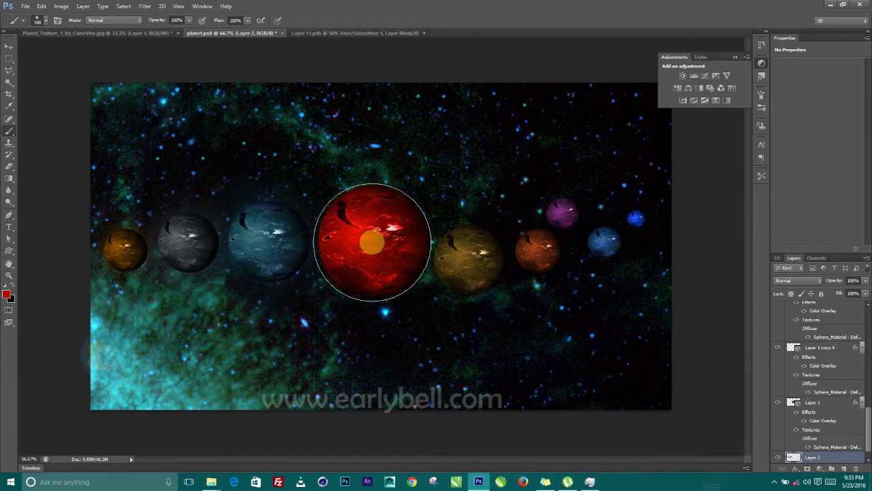
click(373, 242)
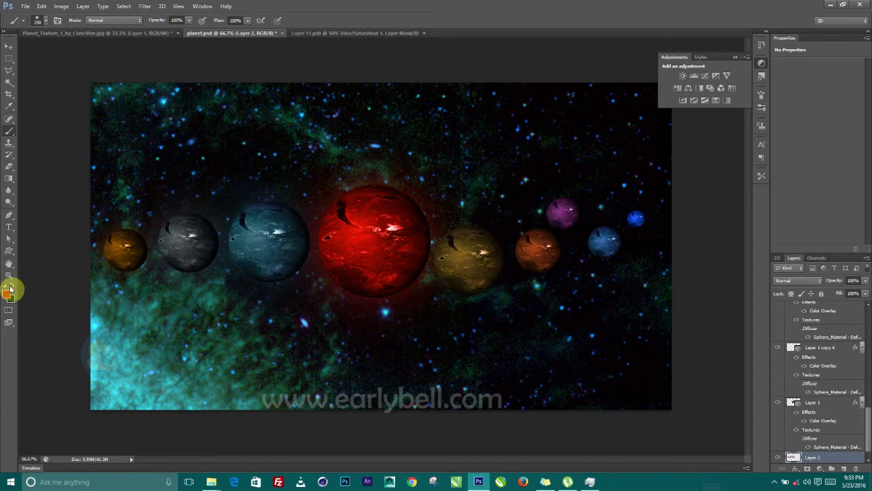
Paint a glow in sampled 31270b behind the olive planet and one in 913b15 behind the orange-red planet to its right.
click(7, 294)
click(480, 238)
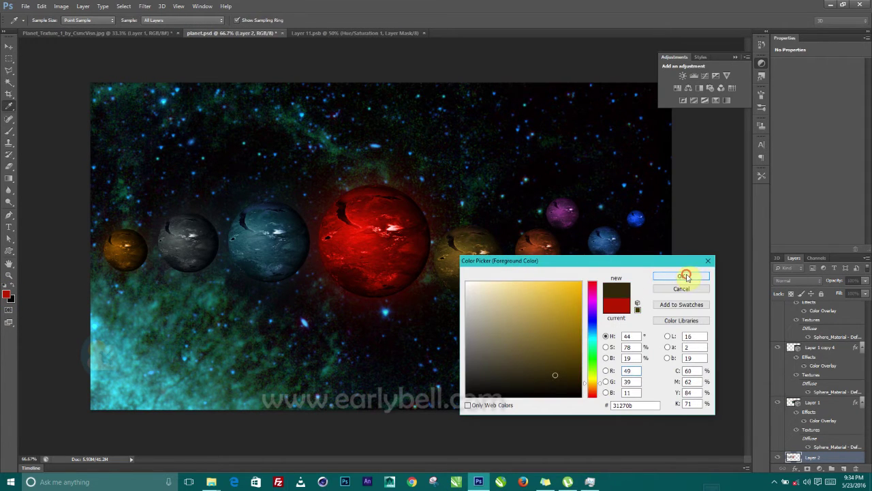
click(682, 276)
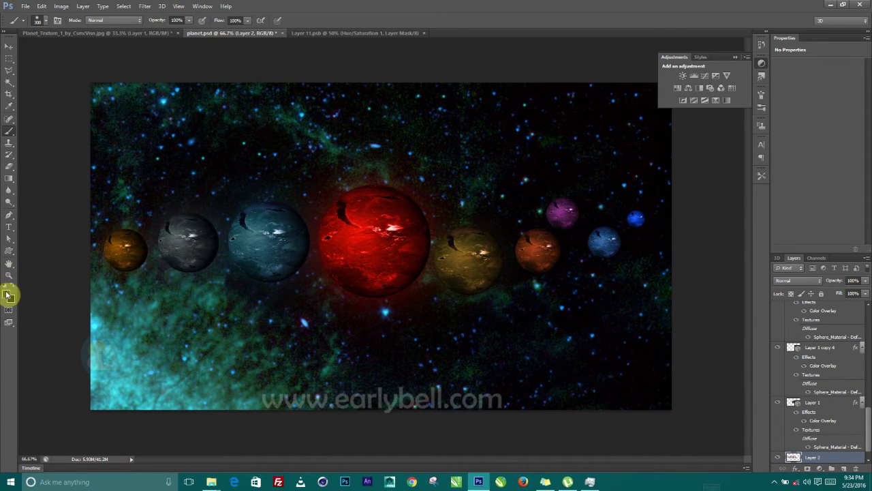
click(9, 294)
click(538, 244)
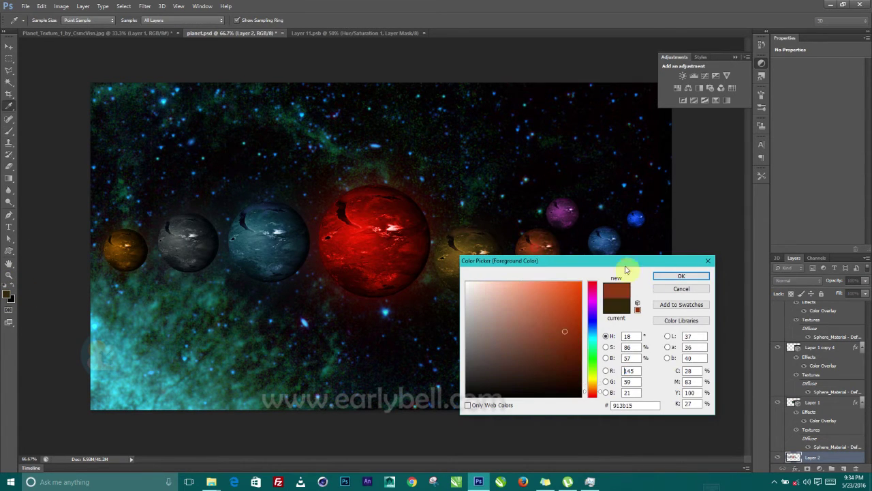
click(681, 275)
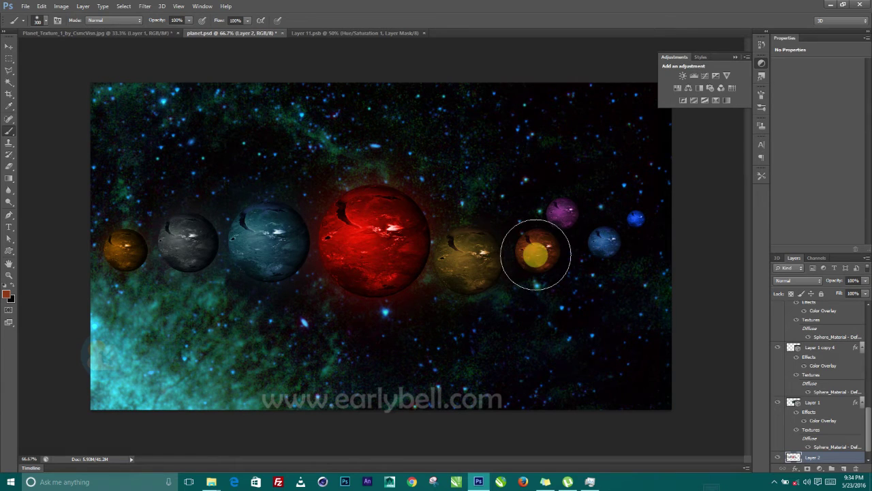
key(bracketleft)
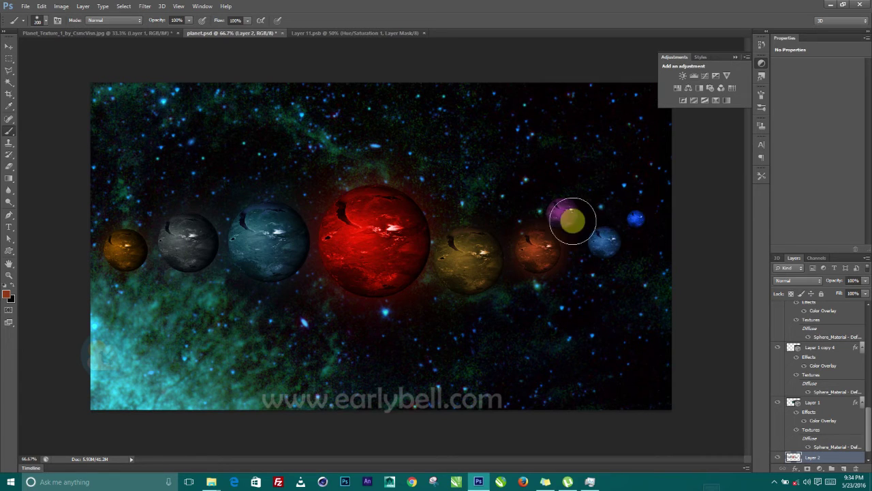
Paint a purple 793573 glow behind the purple planet and a sampled blue glow behind the blue planet below it.
click(9, 297)
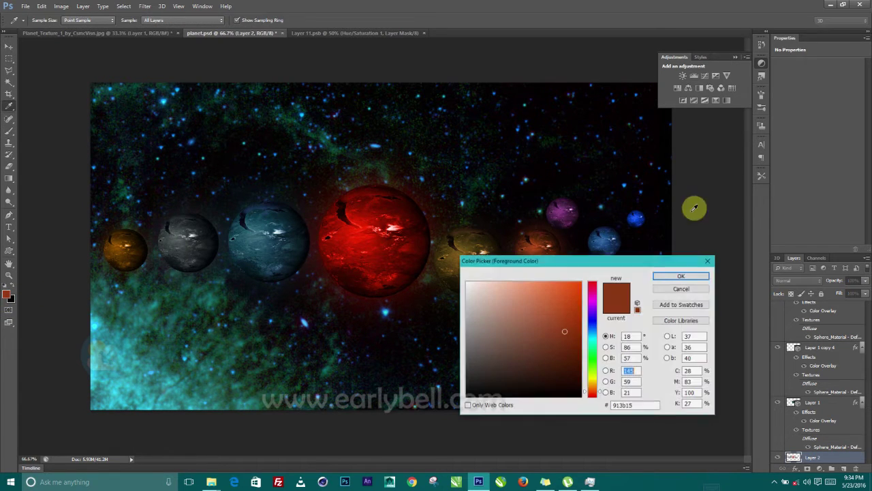
click(563, 208)
click(681, 275)
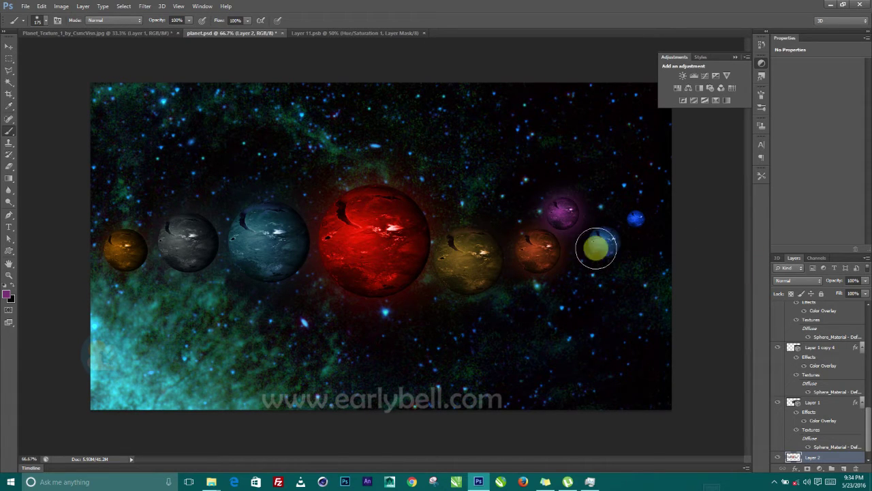
click(9, 297)
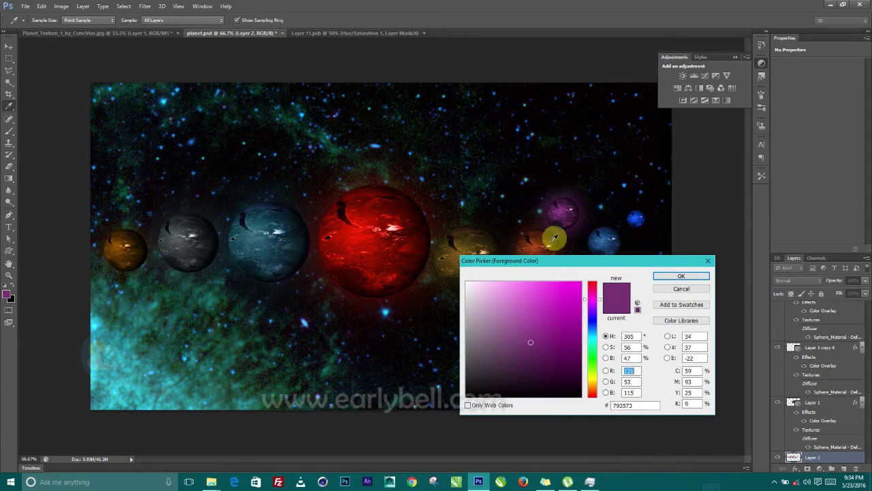
click(604, 238)
click(680, 275)
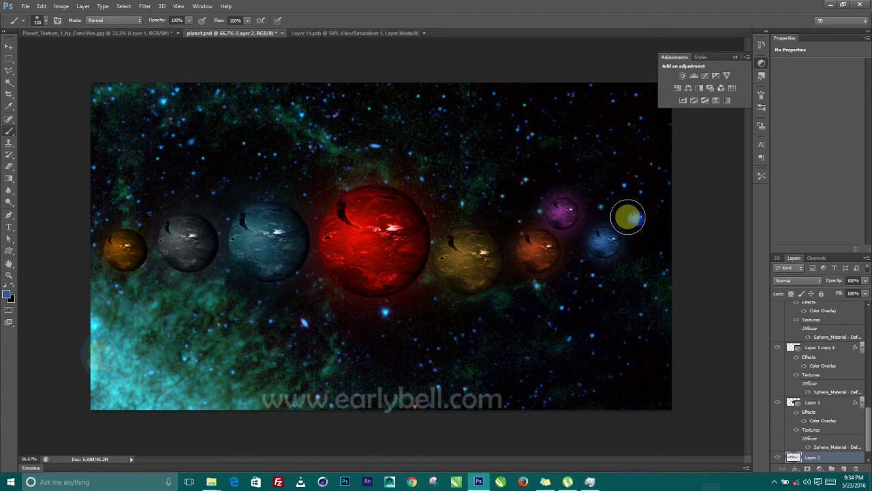
Sample teal from the background nebula and paint a glow behind the smallest blue planet with the brush at 125 px.
click(8, 293)
click(109, 338)
click(681, 276)
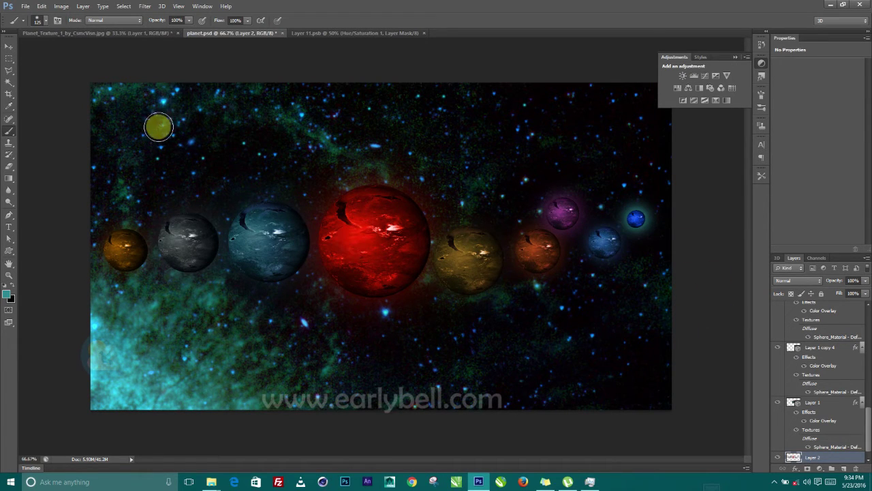
Duplicate the painted glow layer, Layer 2, and save the document.
click(8, 47)
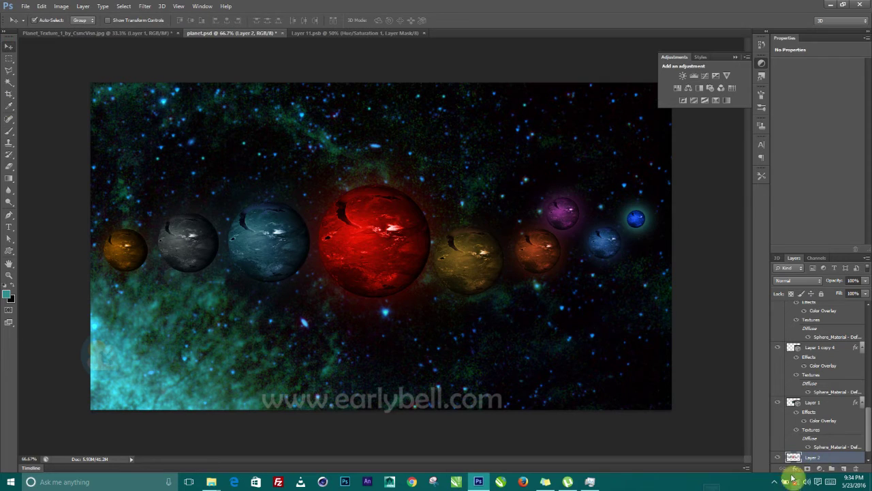
drag(791, 459, 842, 447)
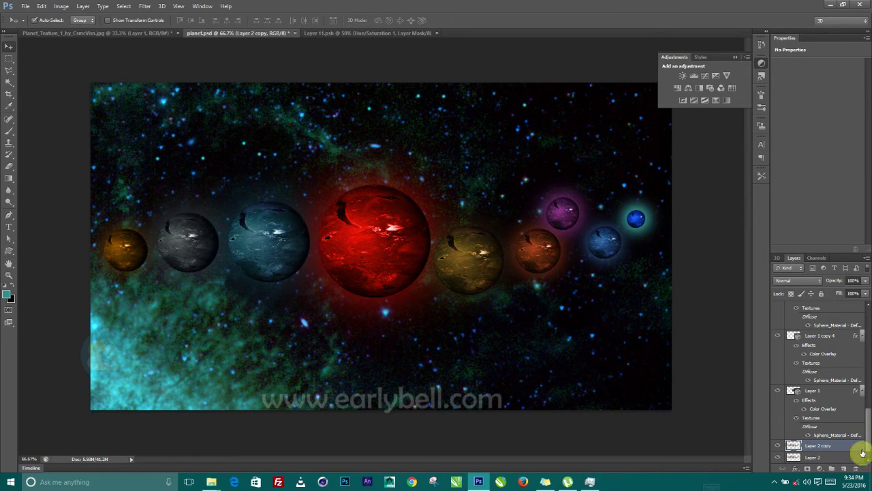
key(ctrl+s)
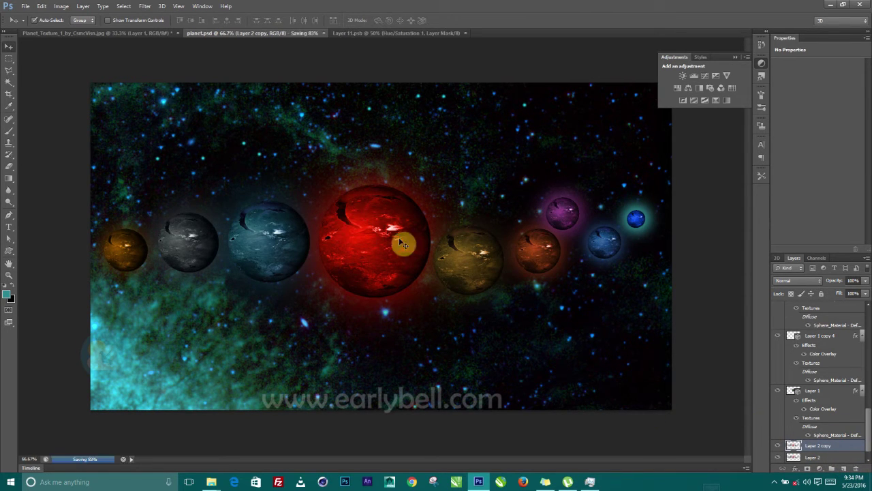
Try the Overlay blend mode on Layer 2 copy, settle on Screen, and set the layer's opacity to 54%.
click(796, 280)
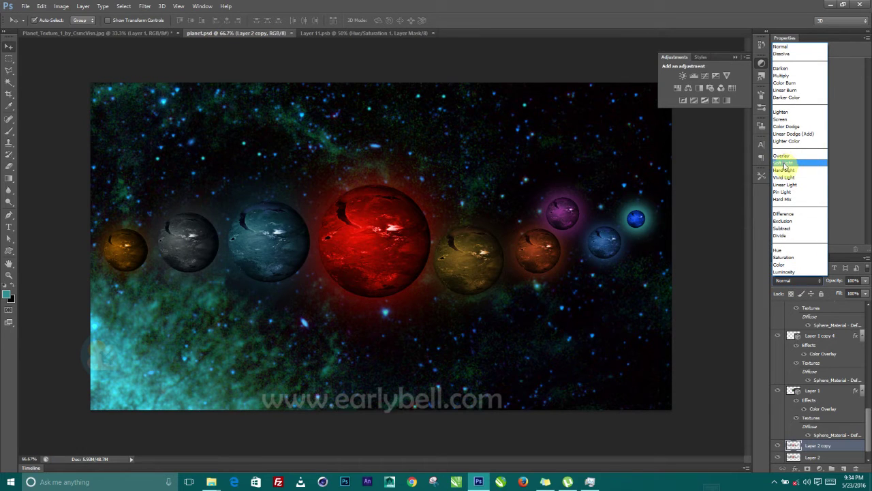
click(790, 162)
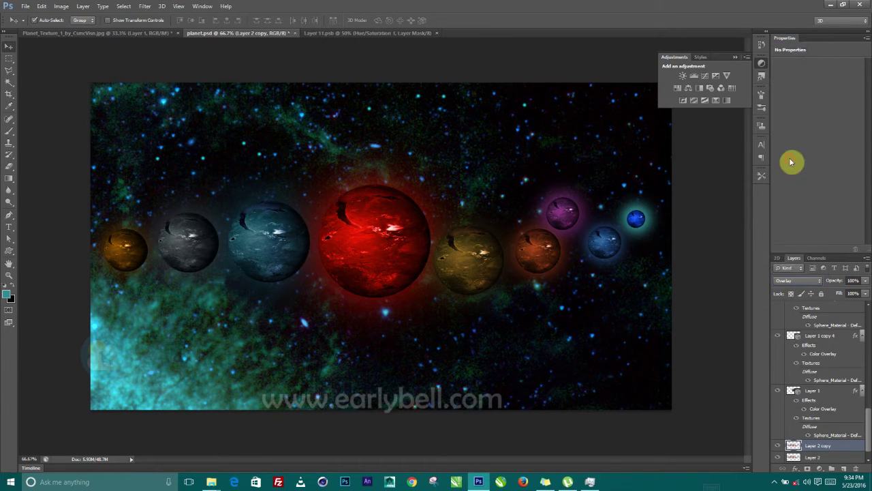
click(787, 282)
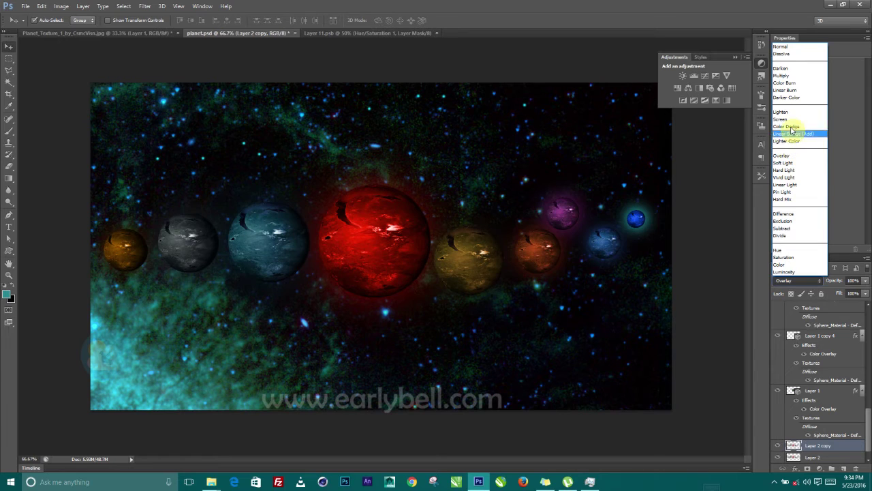
click(787, 120)
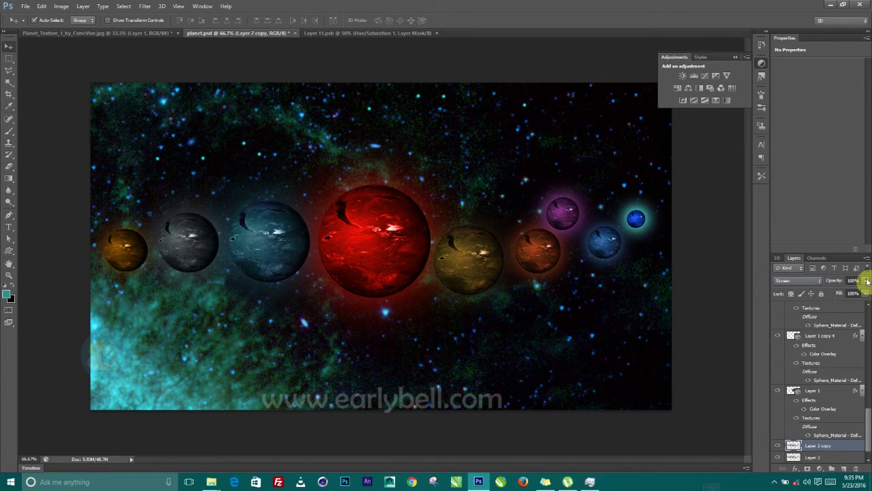
drag(848, 293, 846, 293)
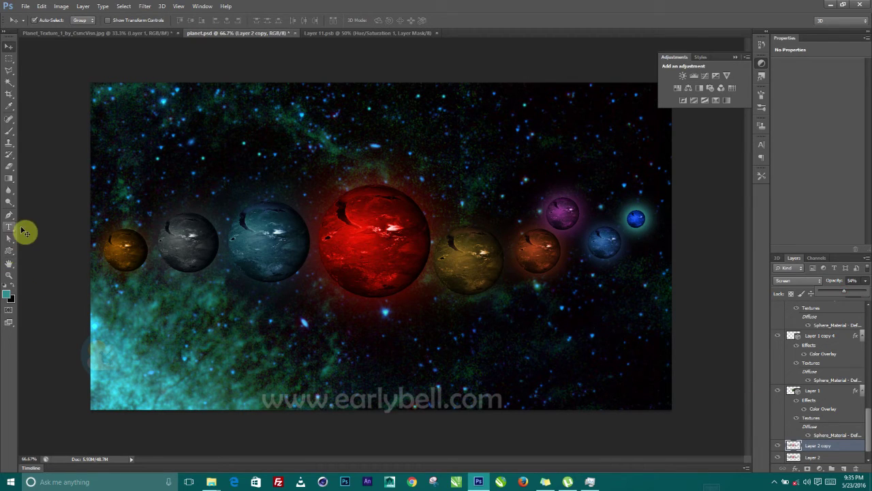
Soften the teal glow around the smallest blue planet on Layer 2 copy and Layer 2 with a 150 px, 0% hardness eraser.
key(e)
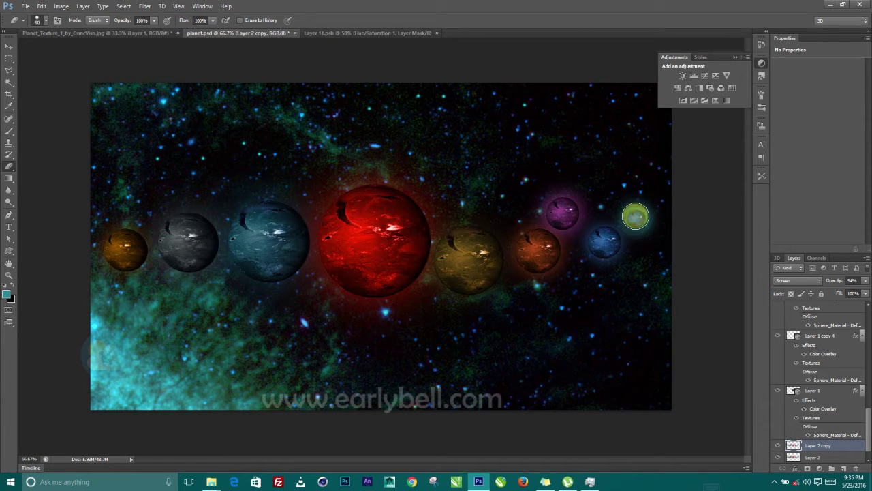
mouse_move(637, 218)
mouse_down()
mouse_move(634, 228)
mouse_move(666, 282)
mouse_move(640, 219)
mouse_up()
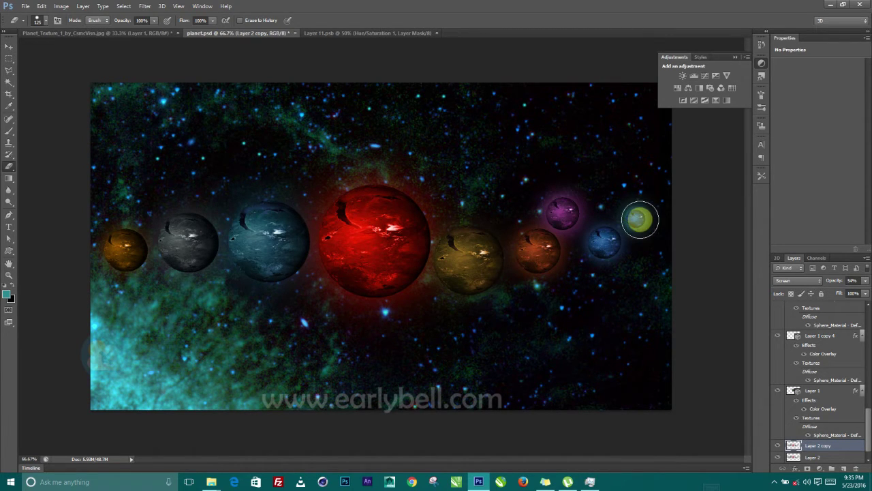
click(779, 335)
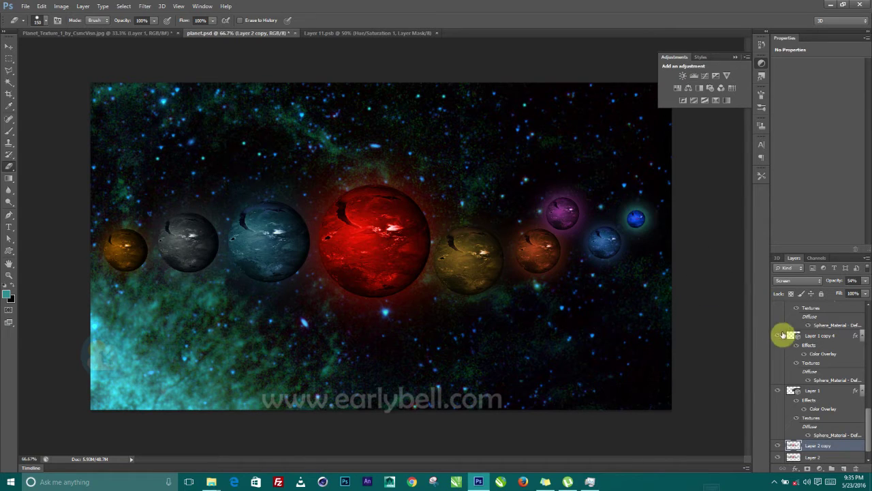
click(811, 456)
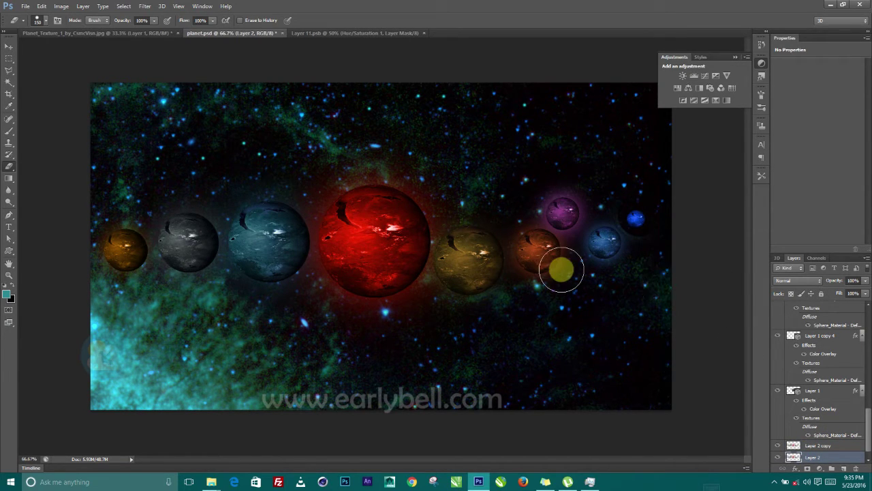
right_click(584, 235)
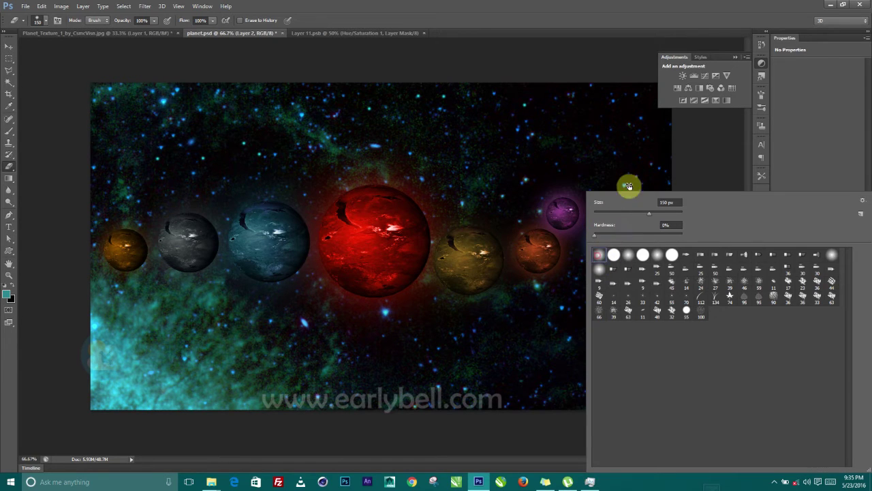
click(635, 166)
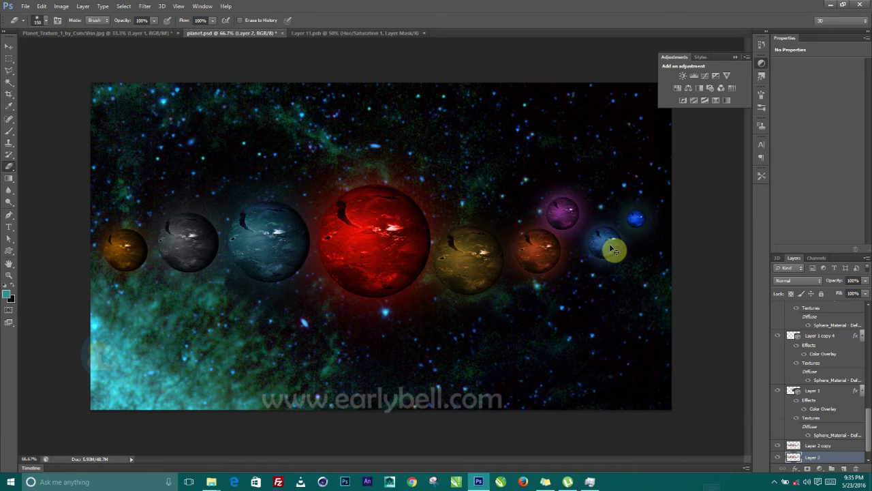
key(alt+bracketright)
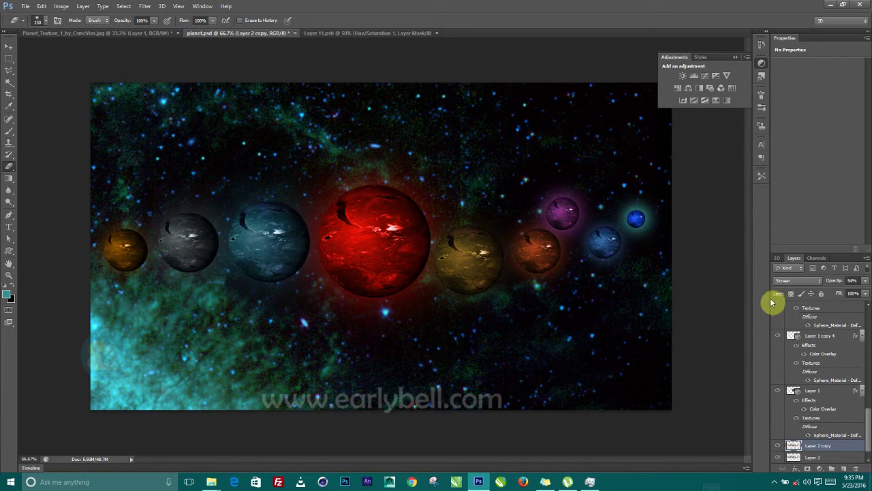
click(802, 458)
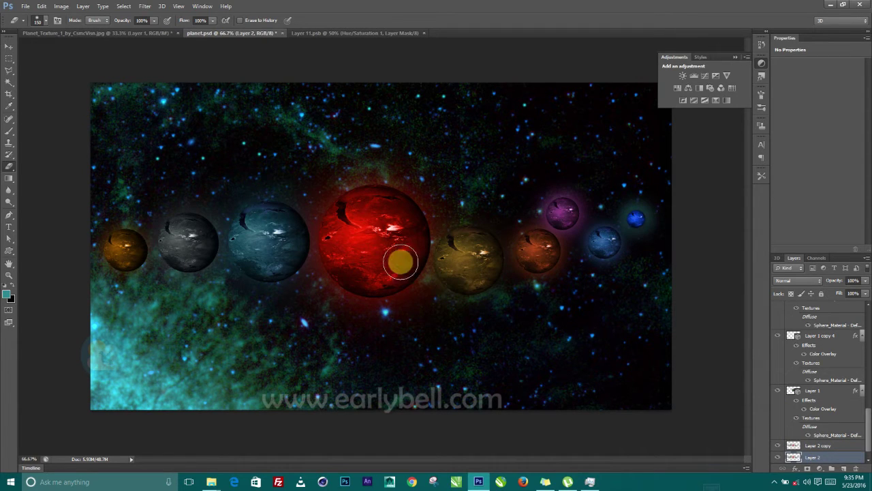
Orbit the orange planet at the far end of the row, on Layer 1 copy 3, to expose a different surface area.
click(9, 45)
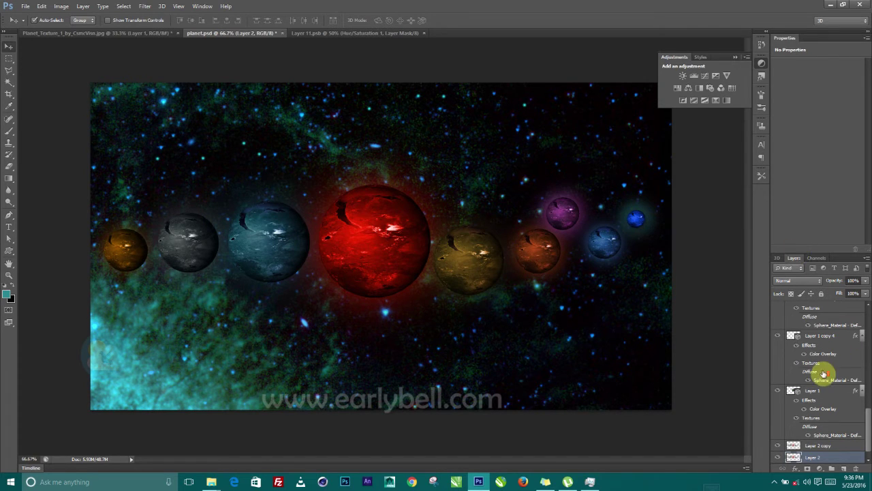
scroll(824, 375, up, 5)
click(822, 307)
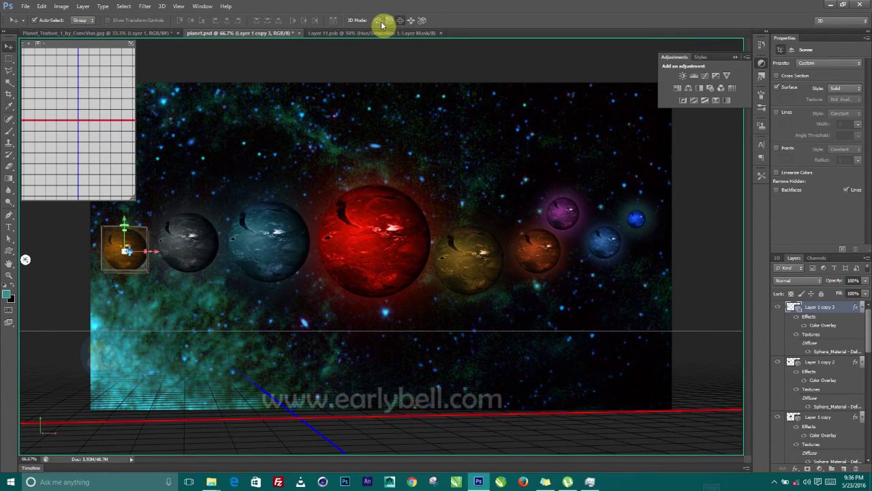
drag(137, 217, 419, 215)
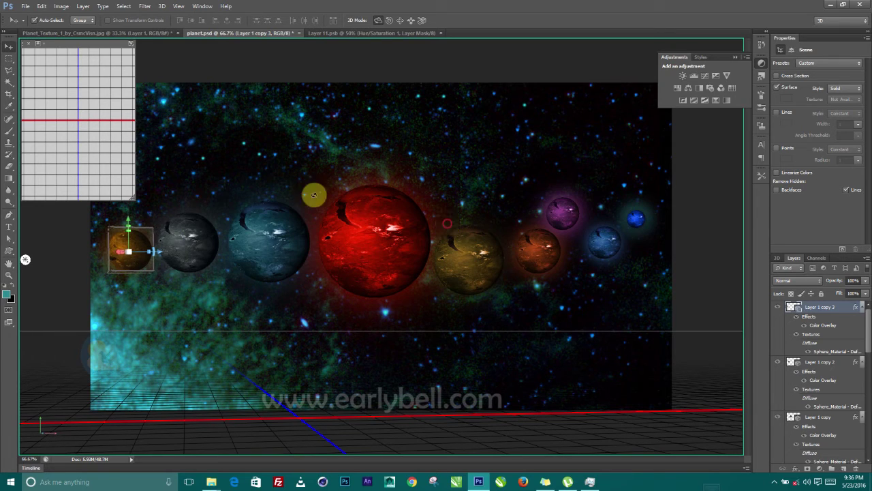
Orbit the grey planet on Layer 1 copy 2 so its surface pattern differs from the neighbouring planets.
click(804, 367)
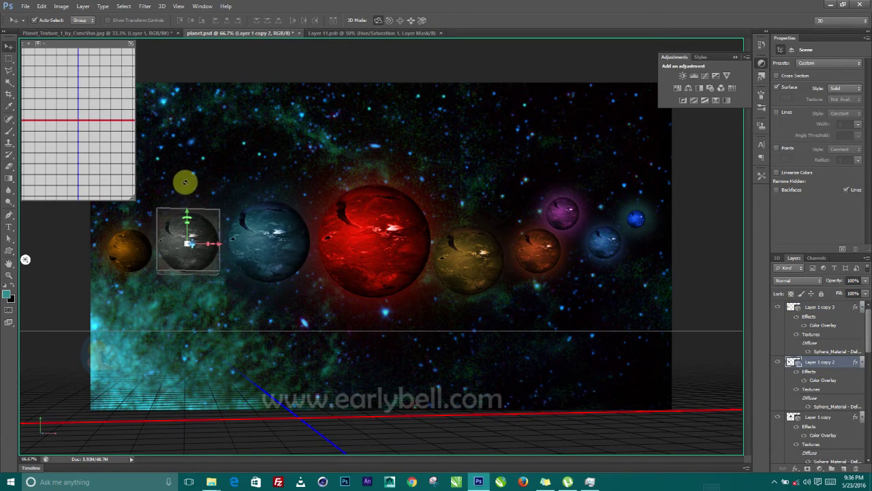
drag(372, 190, 439, 185)
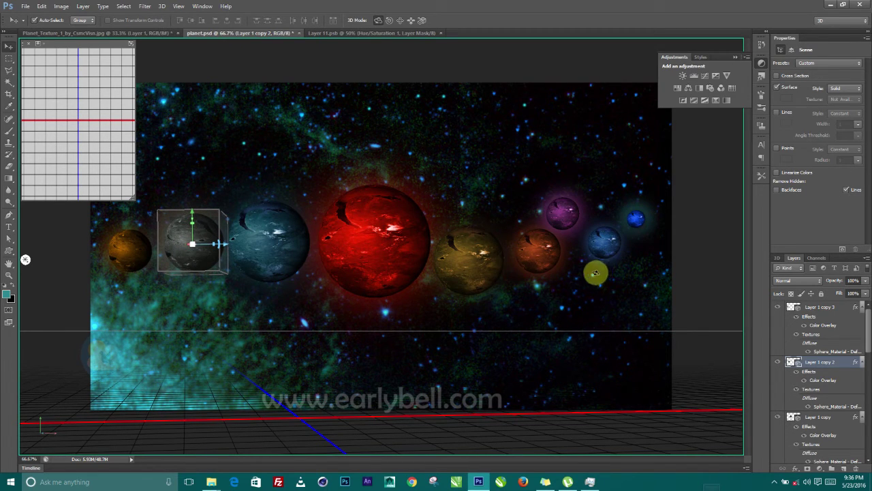
drag(178, 173, 351, 176)
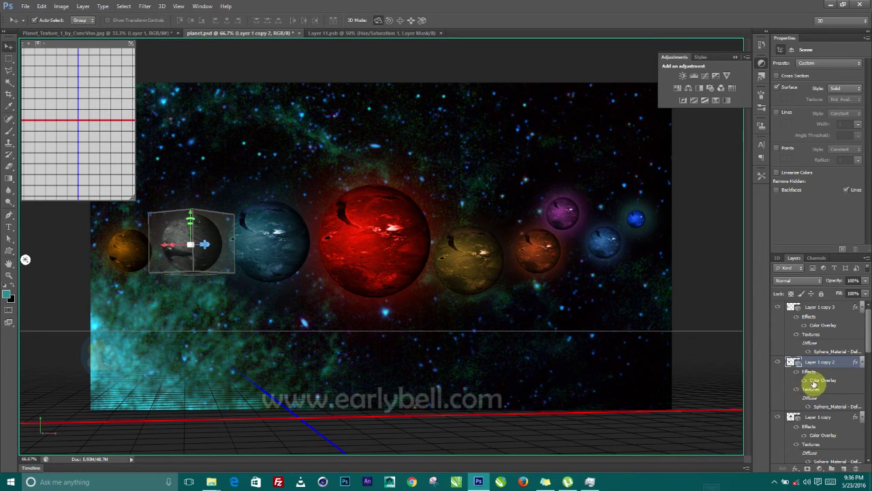
Rotate the teal planet on Layer 1 copy to expose a different surface area and reposition it over its glow.
click(792, 413)
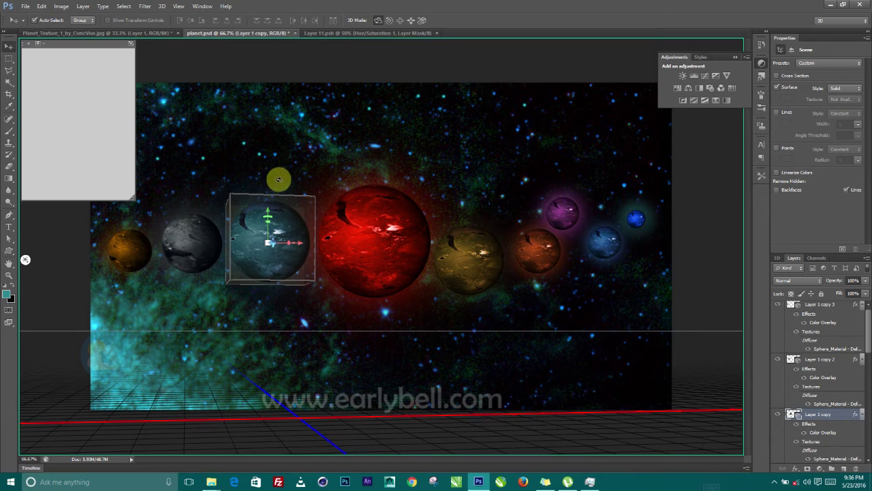
drag(278, 184, 286, 220)
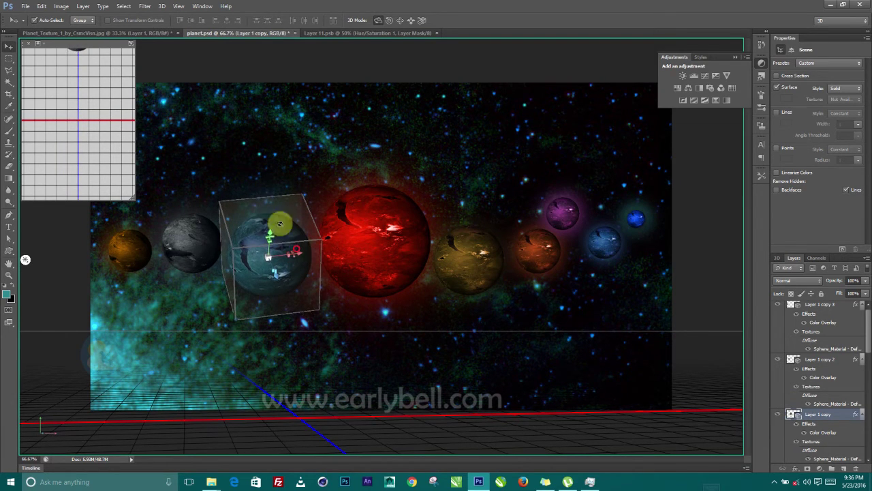
drag(270, 190, 302, 132)
mouse_move(258, 154)
mouse_down()
mouse_move(263, 180)
mouse_move(261, 163)
mouse_up()
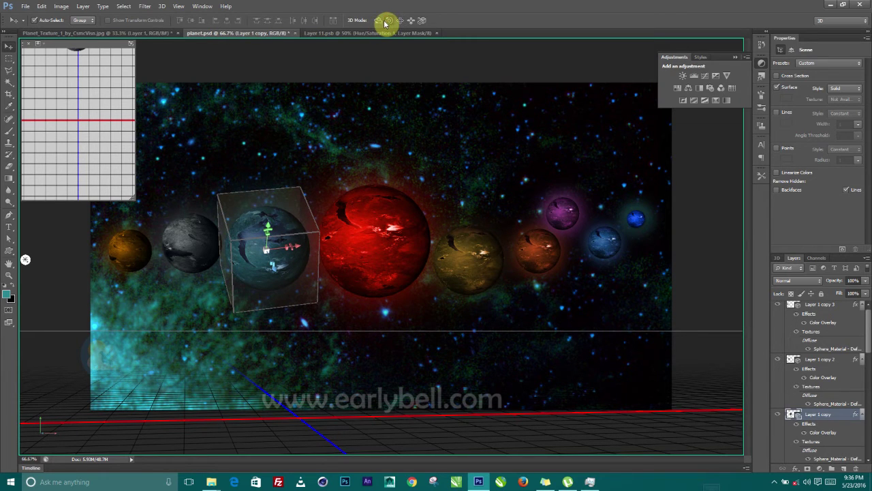
drag(266, 170, 284, 173)
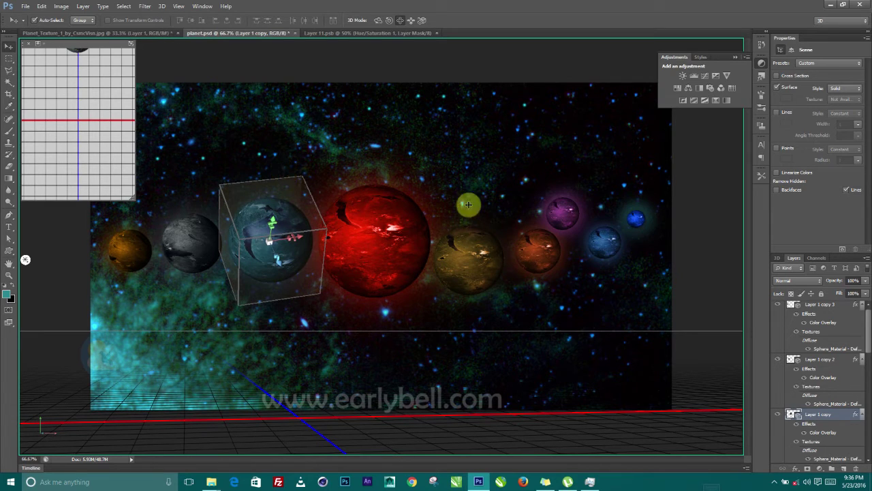
Toggle the visibility of Layer 1 copy 8 to identify which planet it holds, leaving the layer visible.
drag(867, 331, 866, 357)
click(697, 322)
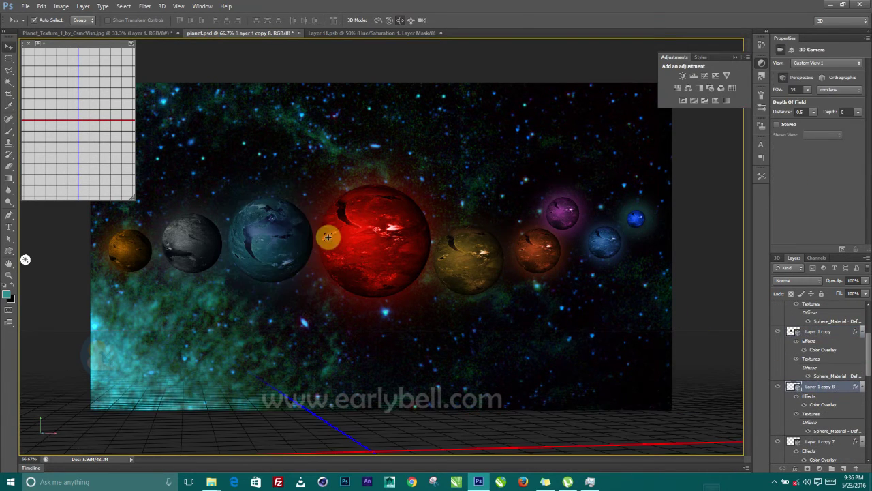
click(777, 387)
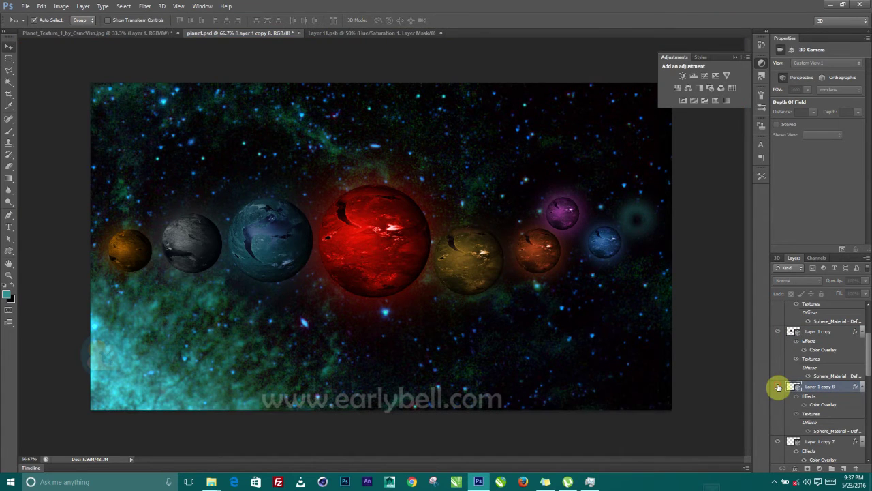
click(777, 387)
click(778, 387)
click(777, 387)
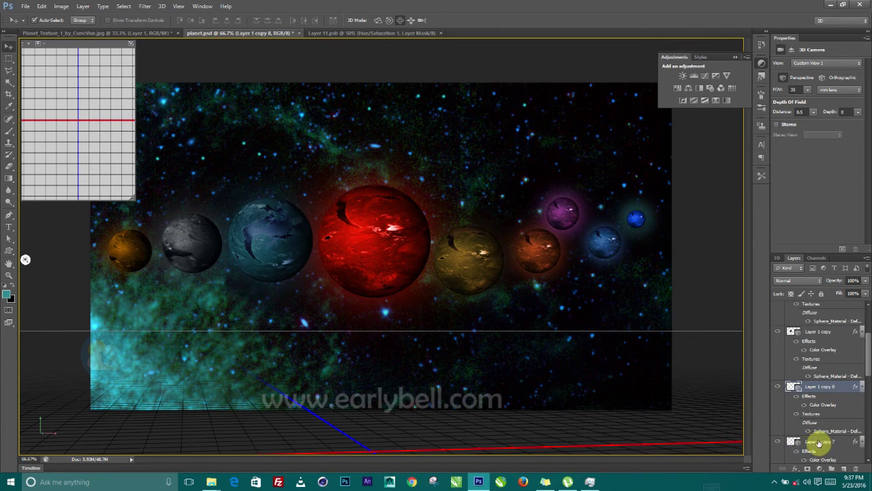
Orbit the blue planet on Layer 1 copy 7 and the purple planet on Layer 1 copy 6 to vary their surfaces.
click(623, 208)
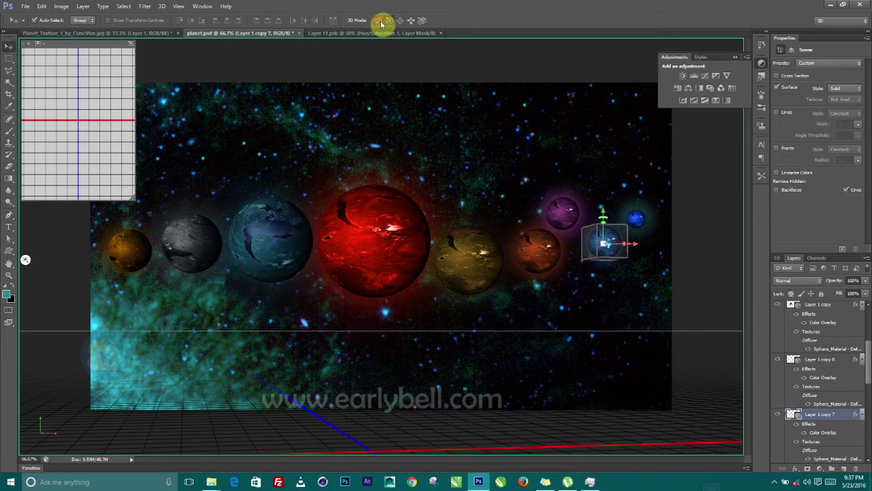
drag(614, 194, 818, 181)
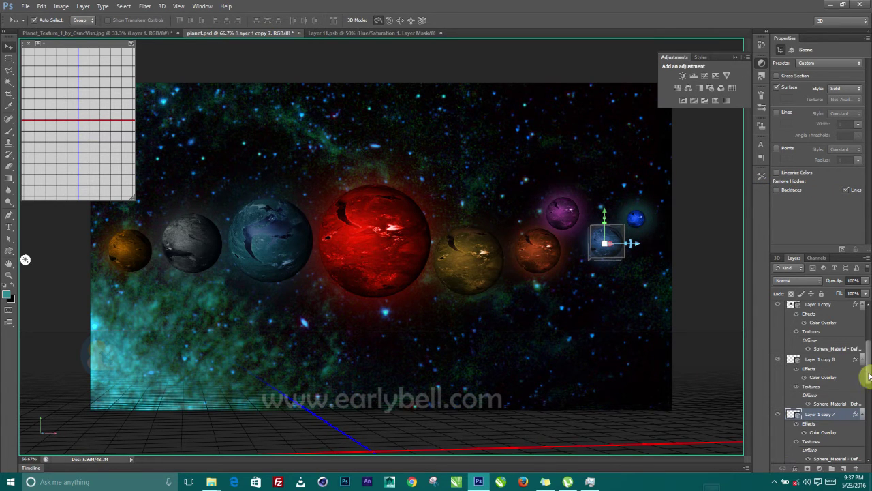
scroll(867, 380, down, 3)
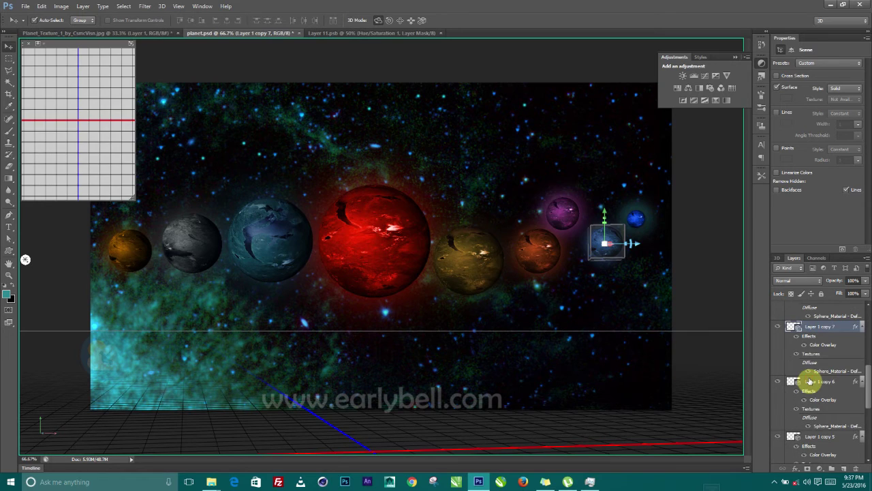
click(810, 382)
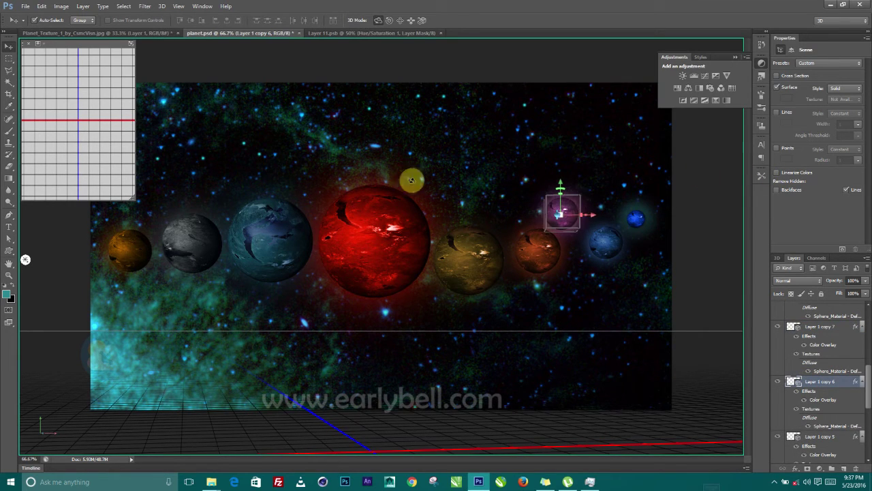
Orbit the orange-red planet on Layer 1 copy 5 and the gold planet on Layer 1 copy 4 to vary their surfaces.
click(812, 436)
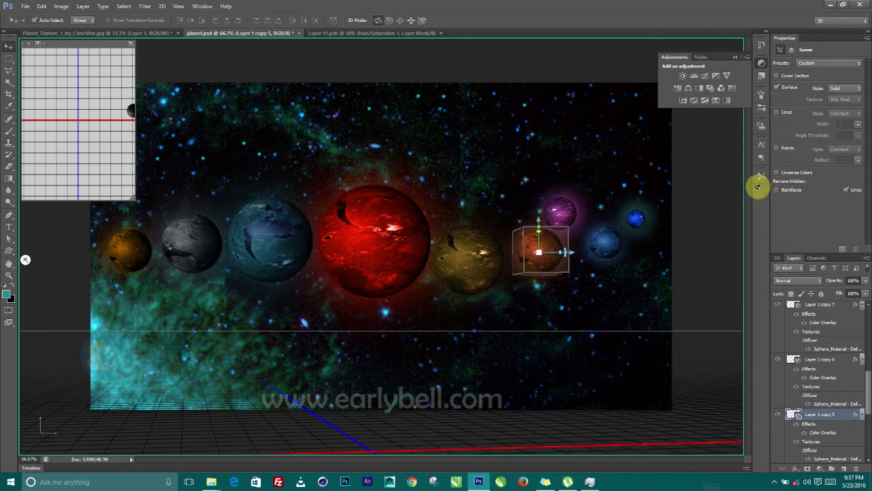
drag(747, 188, 228, 219)
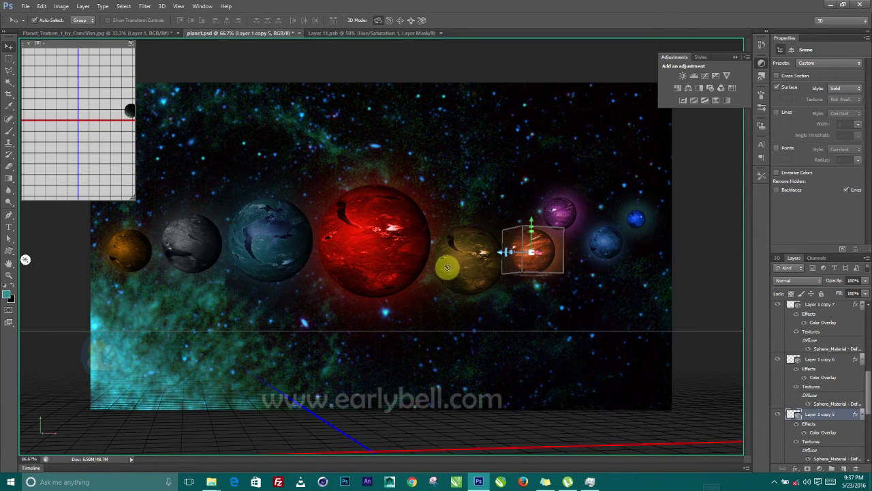
drag(868, 398, 859, 406)
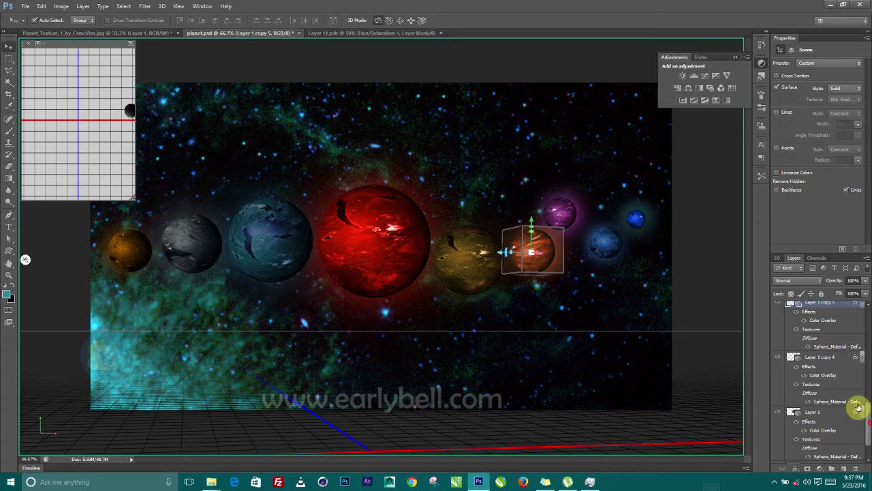
click(819, 359)
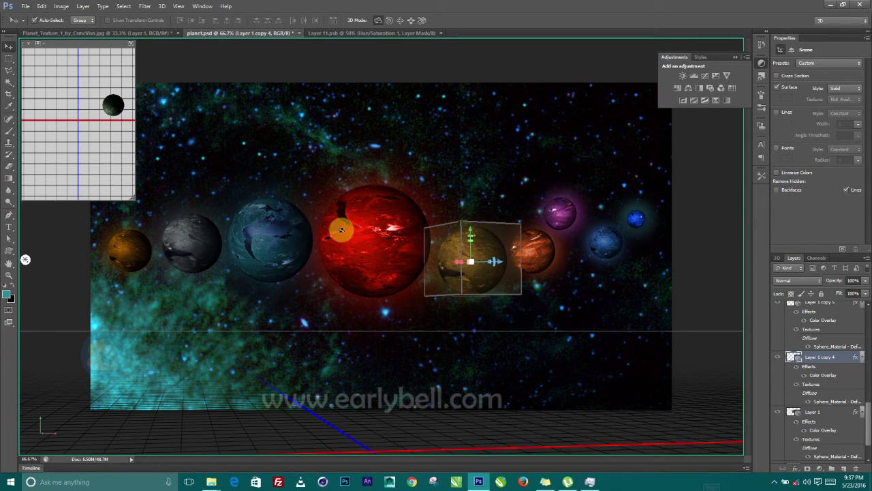
Orbit the large red planet on Layer 1 to bring a different part of its texture to the front.
scroll(868, 413, down, 2)
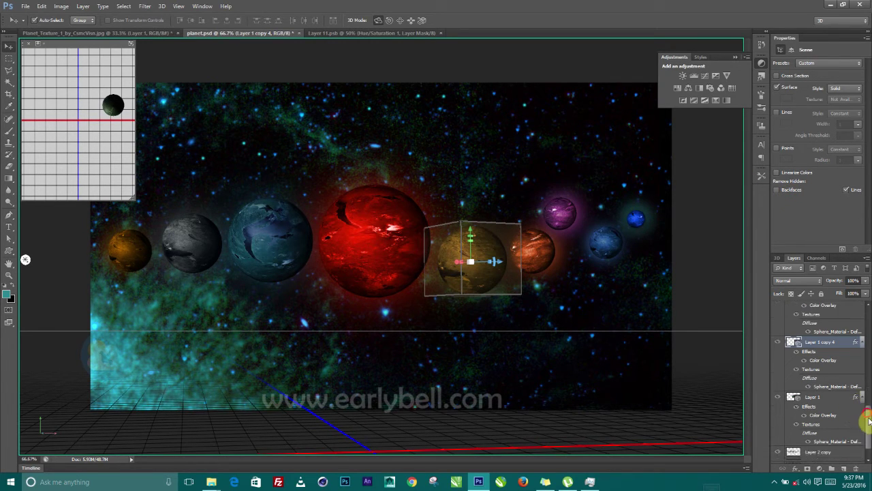
click(807, 380)
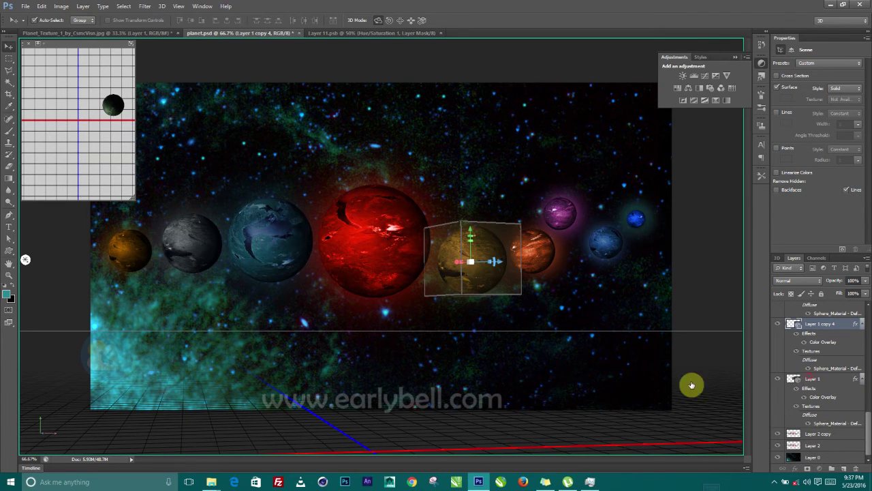
drag(397, 280, 354, 315)
drag(381, 232, 391, 195)
Move the large red planet back over its red glow and straighten its tilt.
click(400, 20)
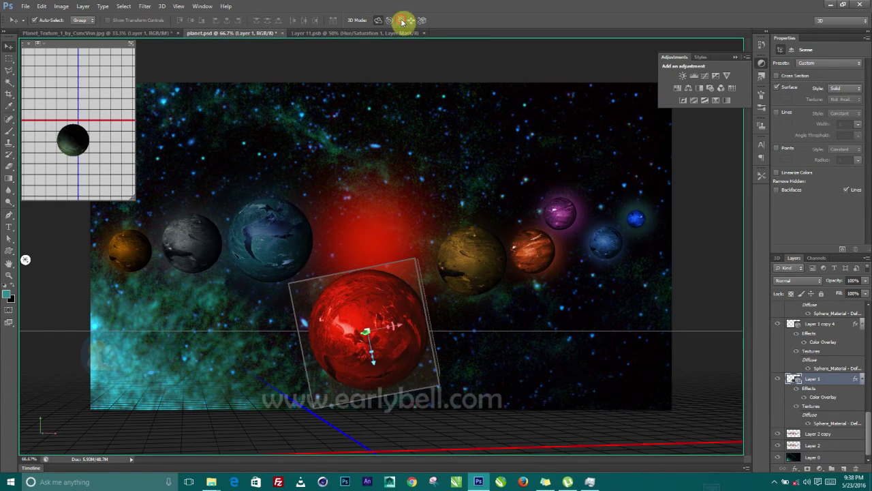
drag(356, 294, 375, 269)
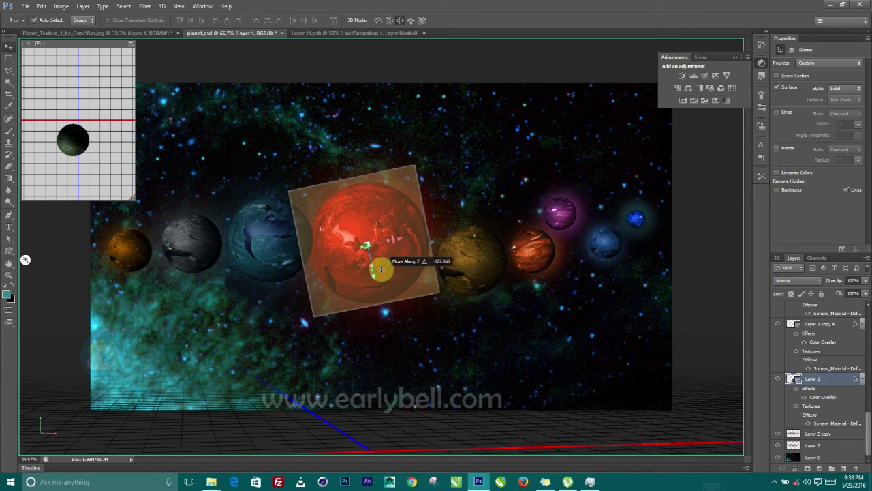
drag(397, 238, 406, 237)
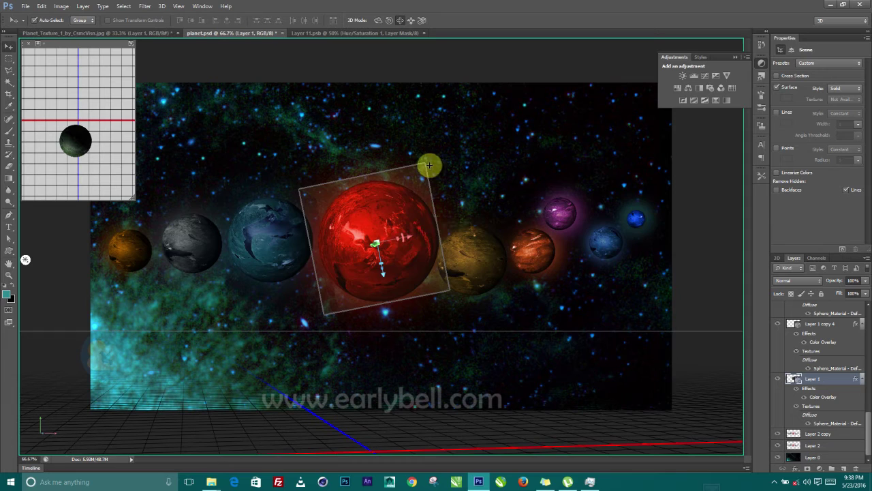
drag(400, 239, 410, 243)
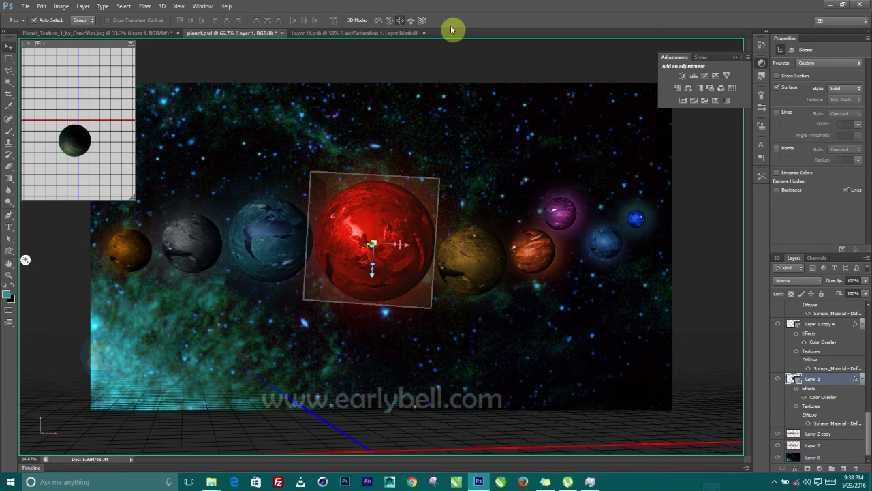
Add a Levels adjustment above the background Layer 0 with black input 0, midtones 0.96 and white input 210.
click(804, 455)
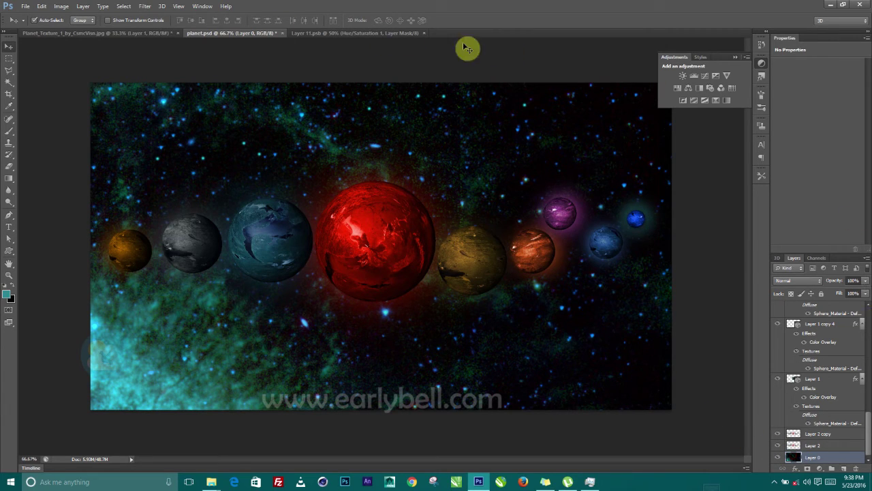
click(695, 77)
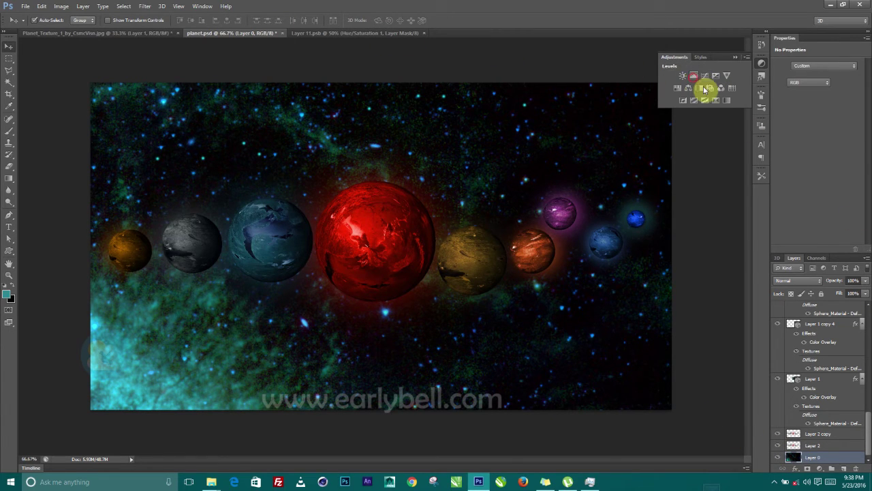
mouse_move(851, 134)
mouse_down()
mouse_move(840, 136)
mouse_move(858, 141)
mouse_move(848, 139)
mouse_up()
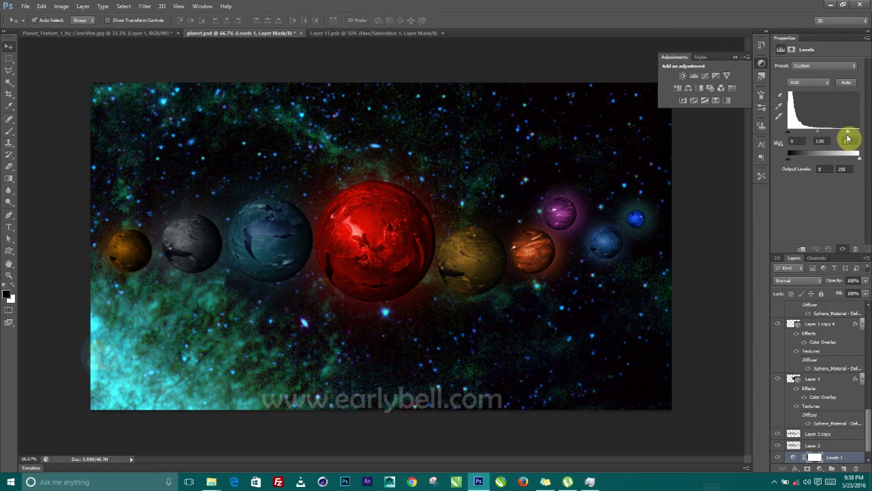
drag(787, 132, 815, 132)
click(786, 131)
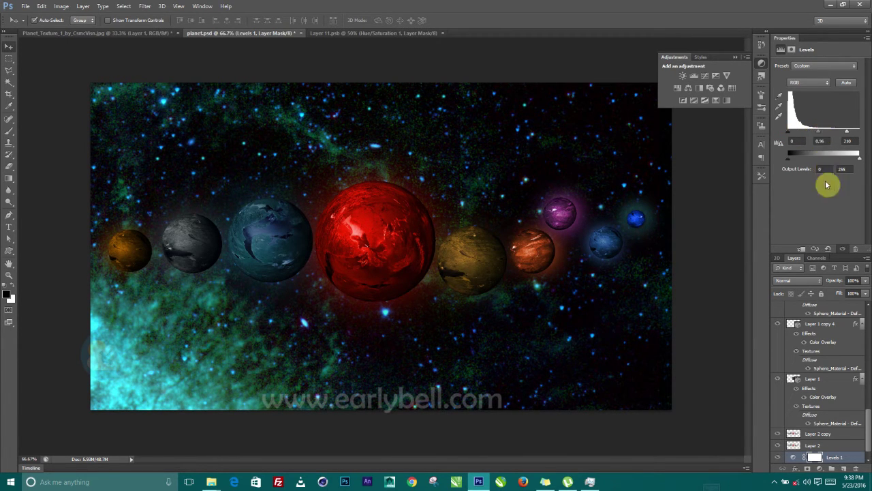
Add a new blank layer directly above Levels 1, beneath the glow layers, and keep it selected.
click(817, 445)
drag(868, 426, 868, 442)
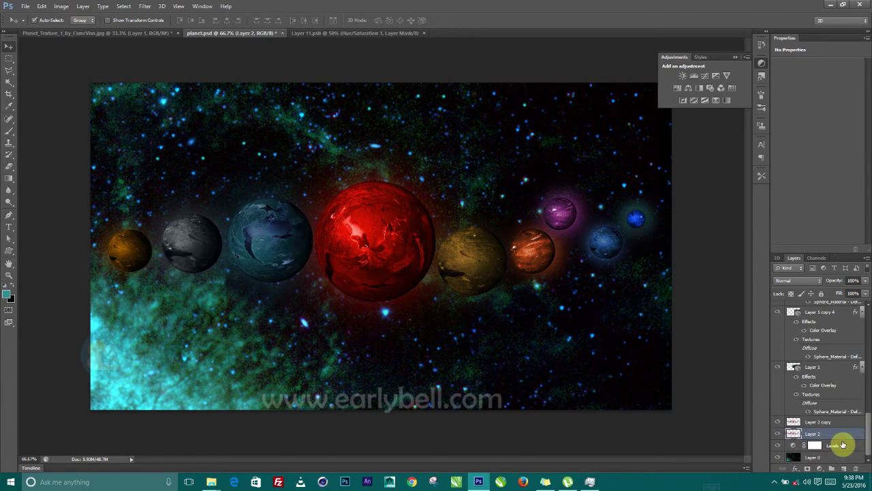
click(843, 445)
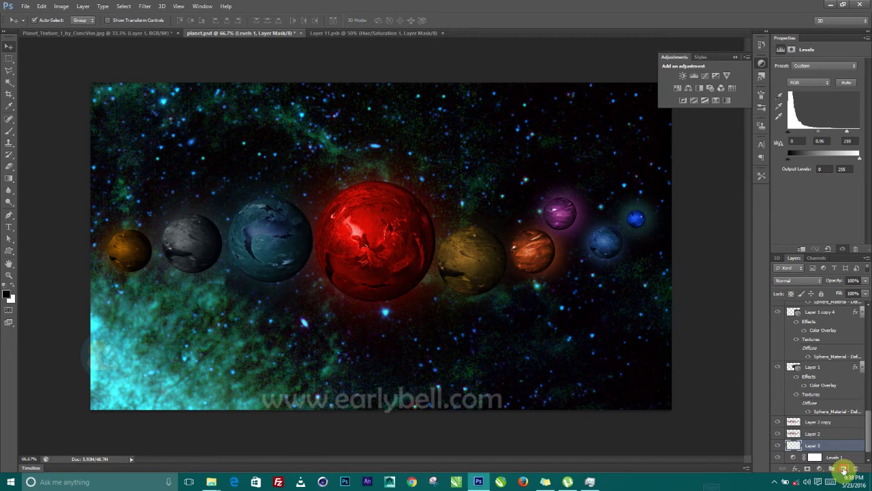
click(830, 446)
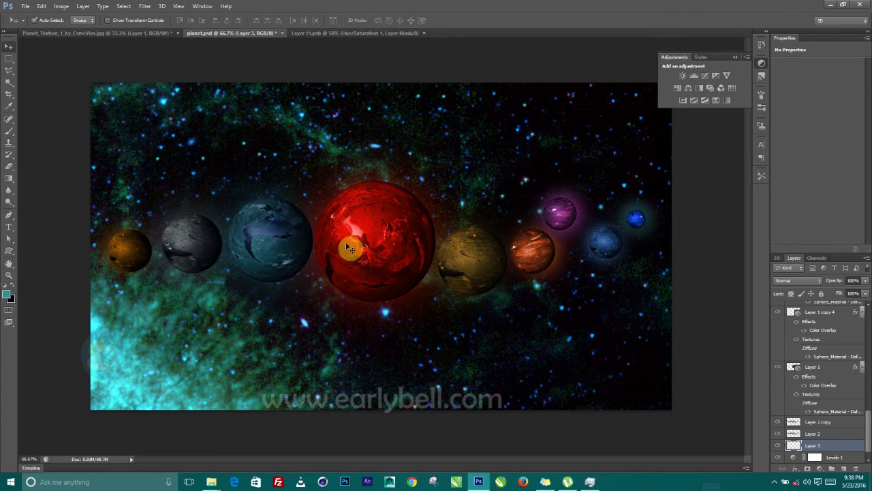
Reset the brush presets to the defaults, then replace them with the r0man_de_brushset_16 set.
key(b)
right_click(354, 150)
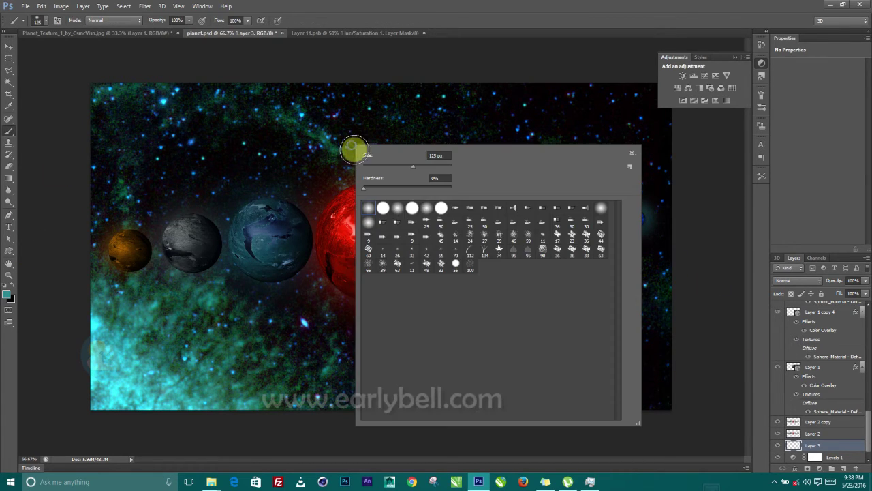
click(632, 157)
click(664, 188)
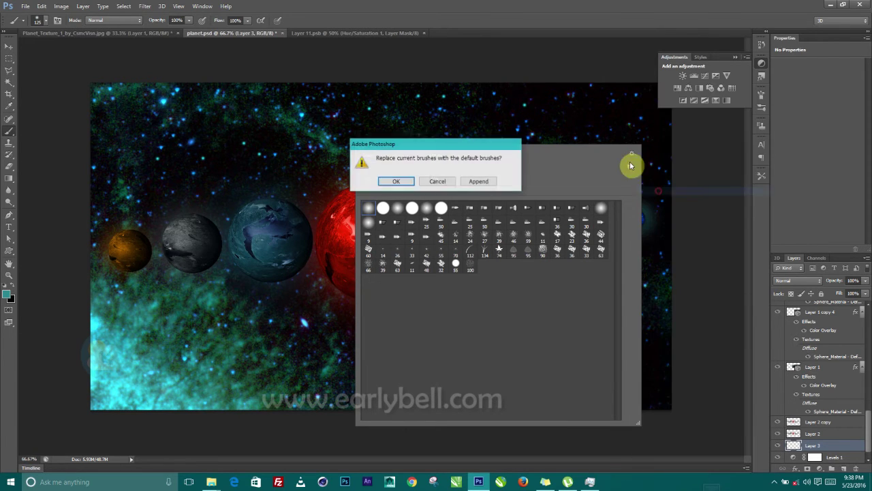
click(392, 182)
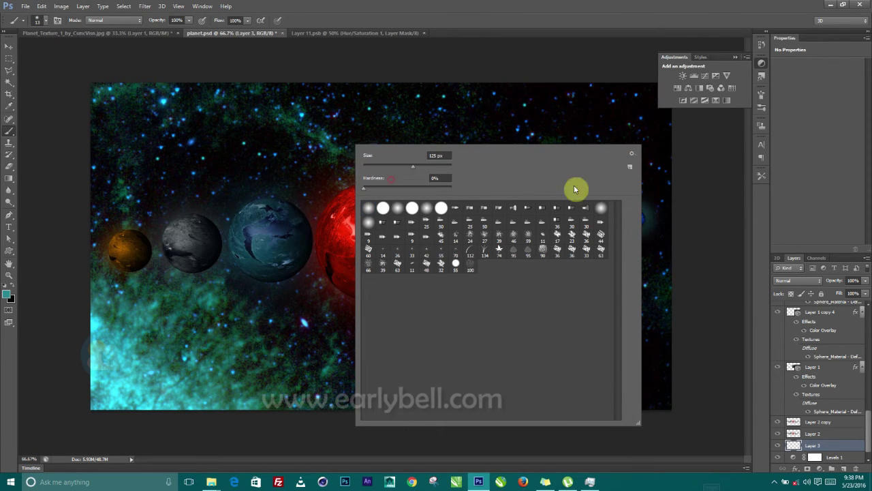
click(631, 155)
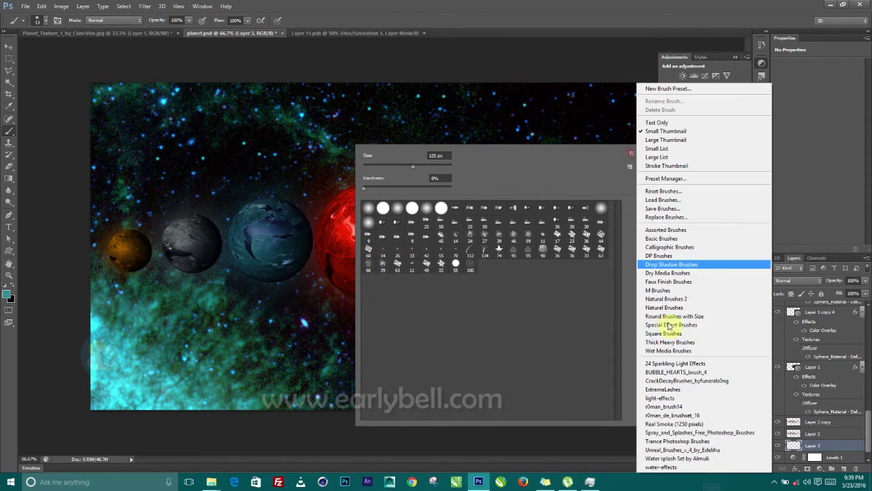
click(677, 415)
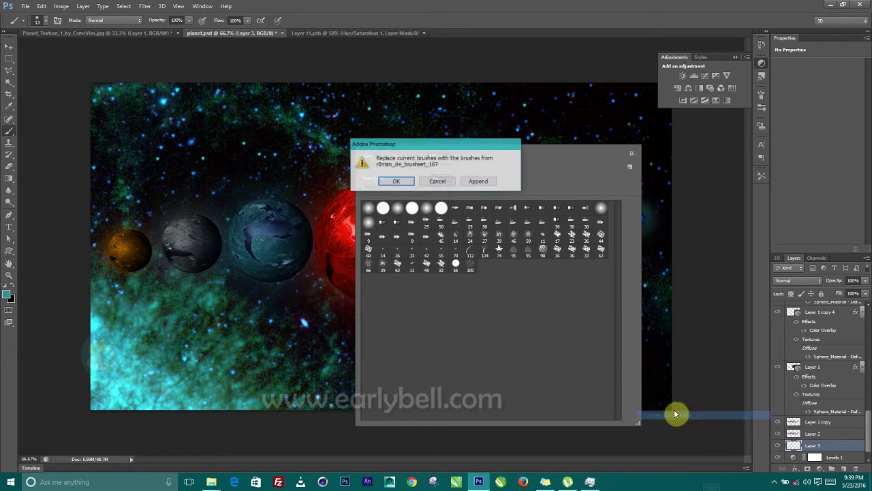
click(402, 181)
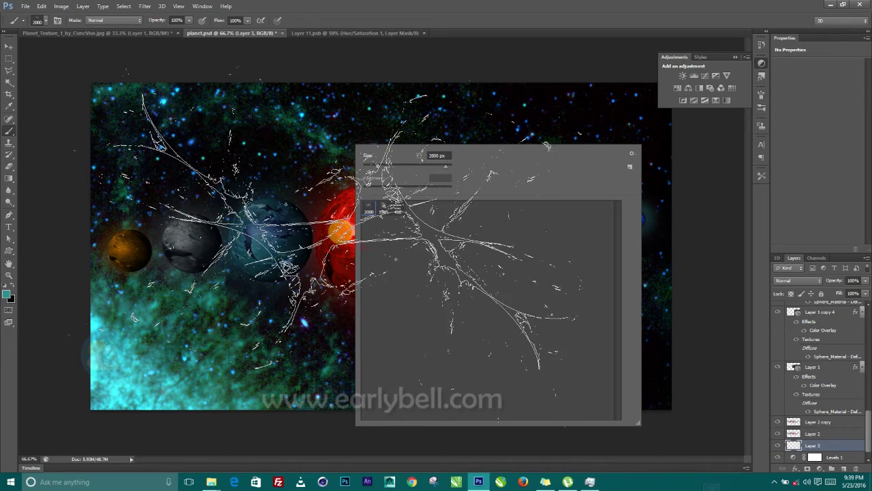
Stamp the web-like brush at 2200 px around the planets on Layer 3, using bright cyan #38ffff sampled from the nebula.
click(341, 231)
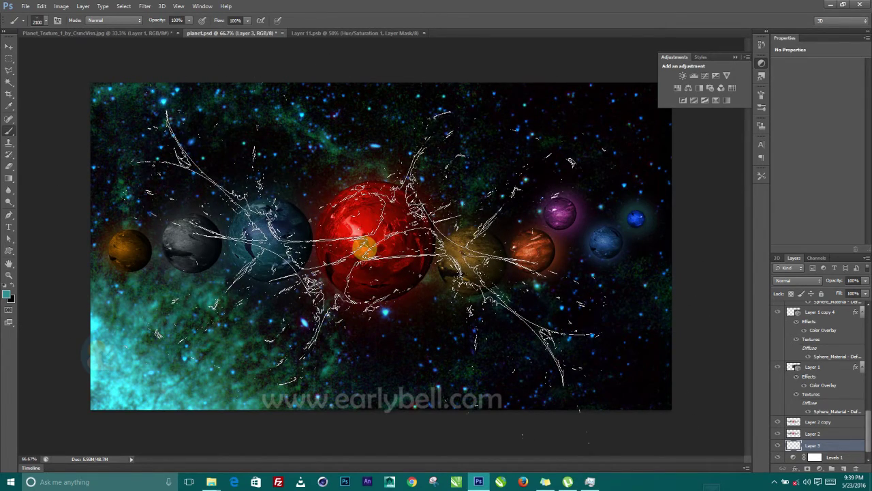
key(bracketright)
click(377, 237)
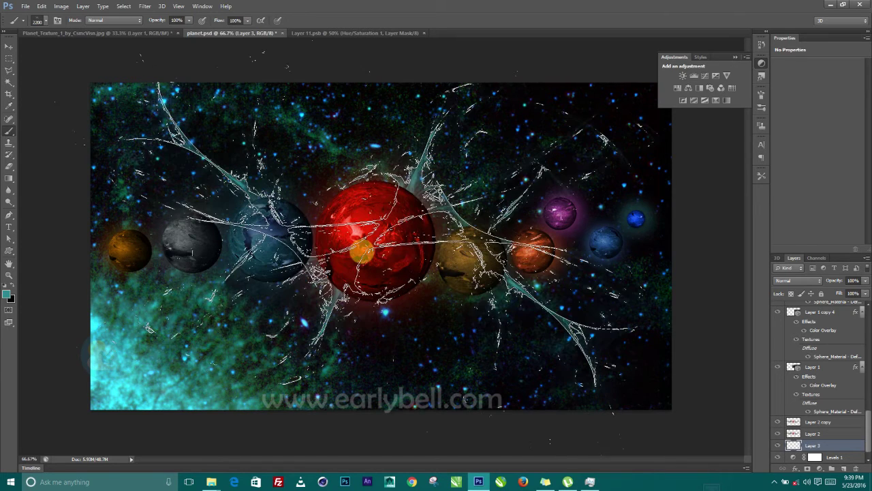
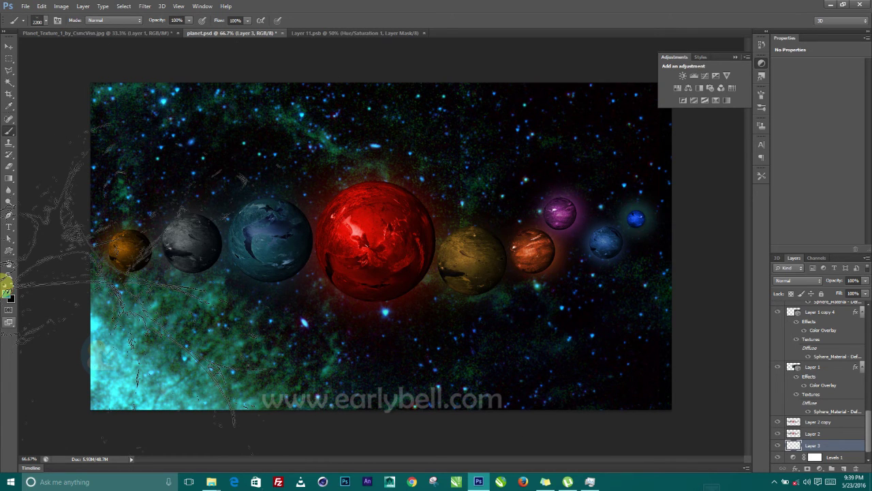
click(6, 292)
click(96, 324)
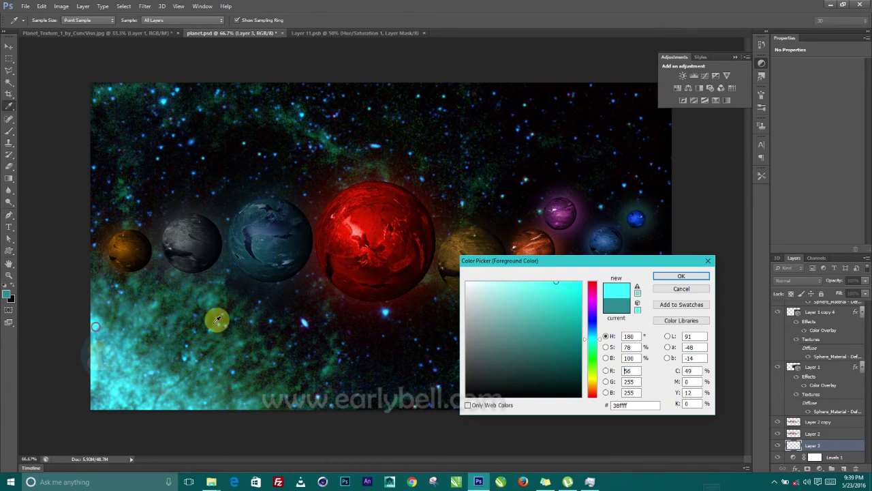
click(679, 277)
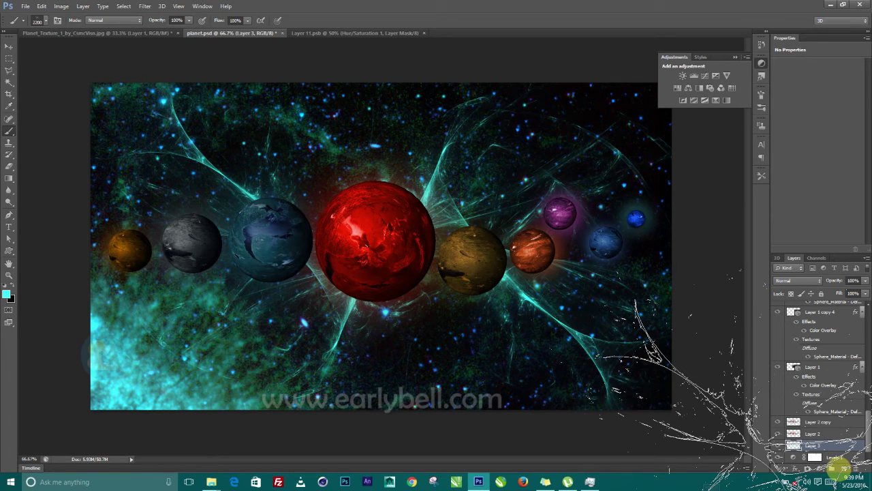
Duplicate Layer 3, try Luminosity and Difference blending on the copy, and settle on Lighter Color.
key(v)
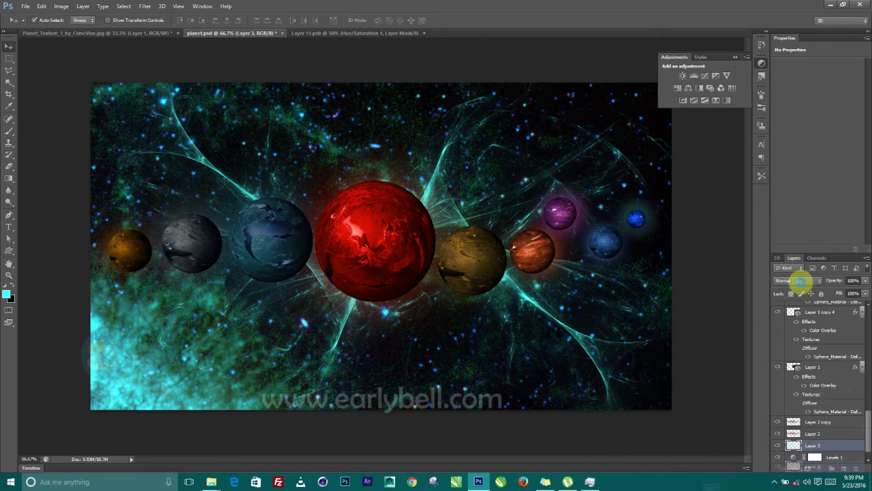
key(ctrl+j)
click(801, 284)
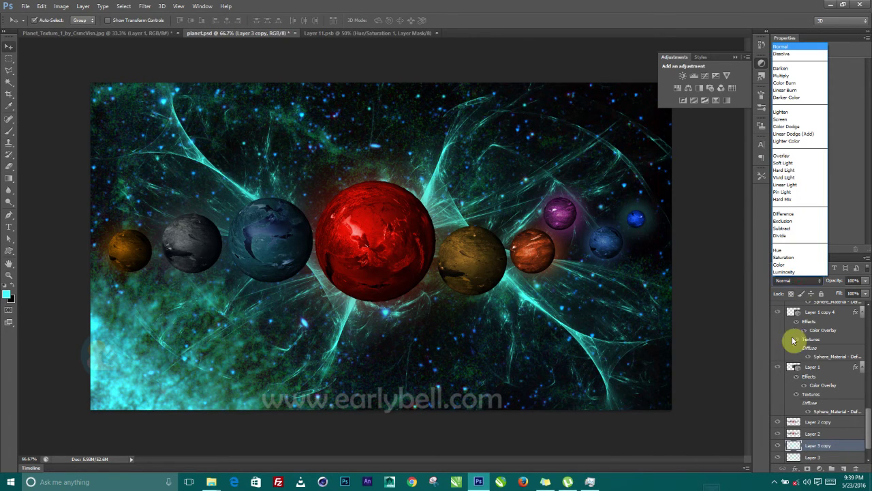
click(789, 271)
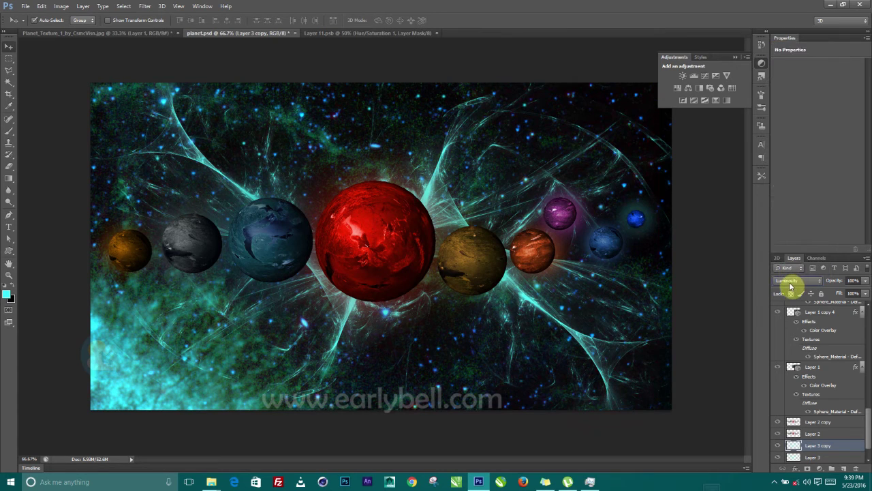
click(790, 280)
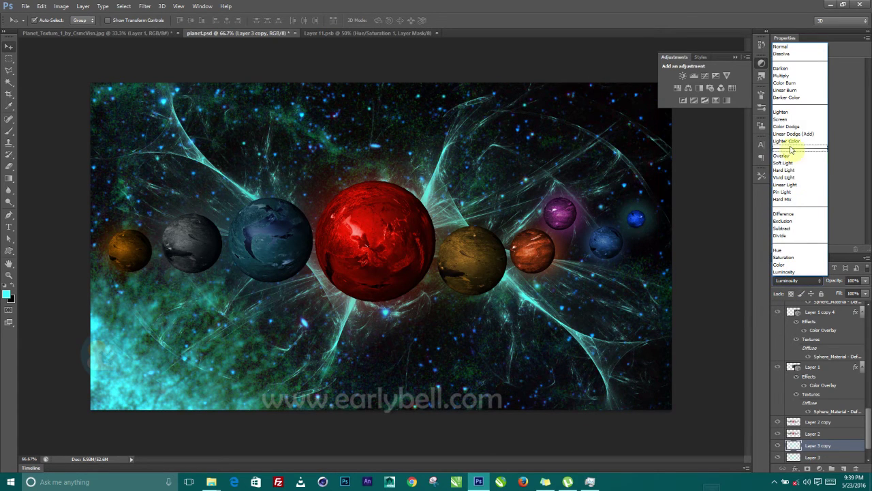
click(792, 213)
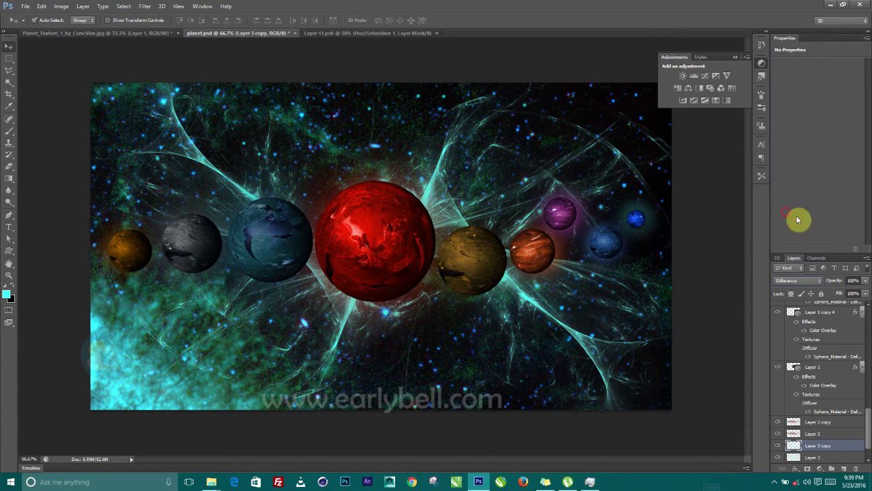
click(789, 280)
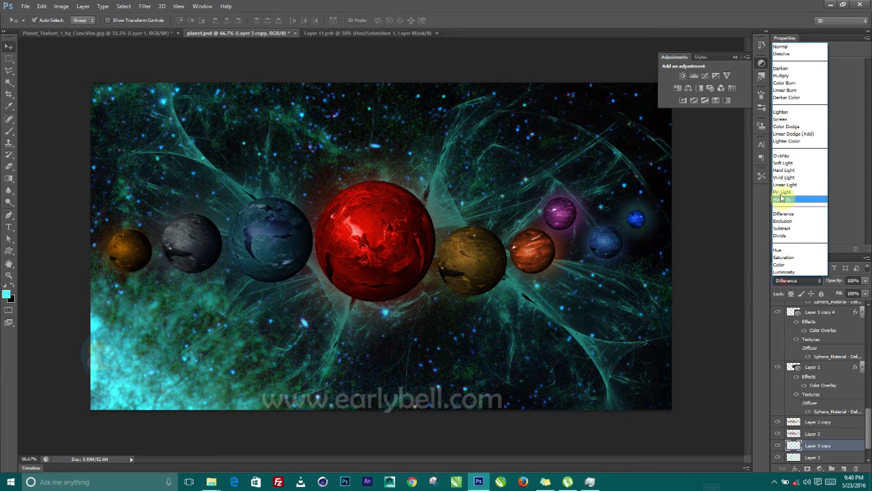
click(789, 142)
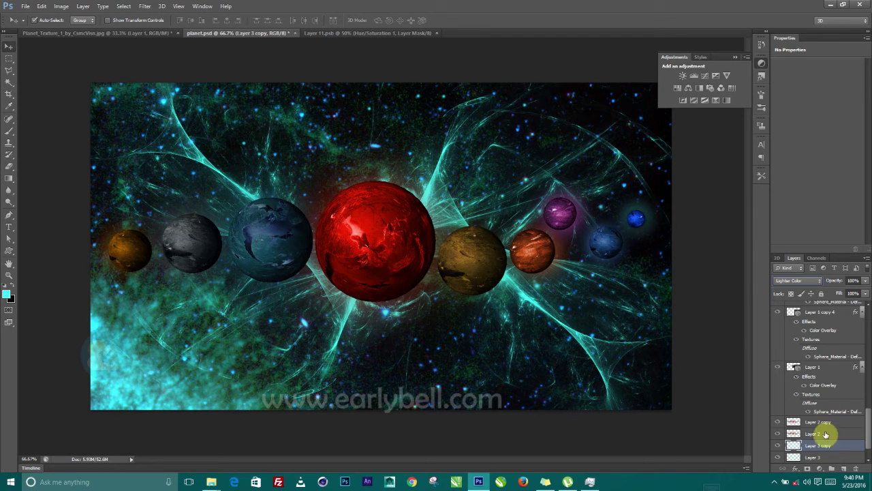
Add a new blank layer above Layer 3 copy and reduce the web-like brush to 900 px.
click(844, 469)
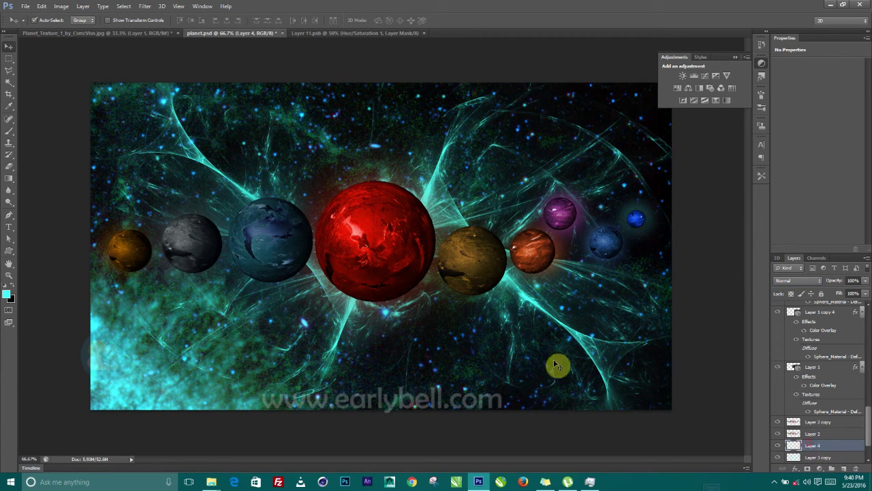
key(b)
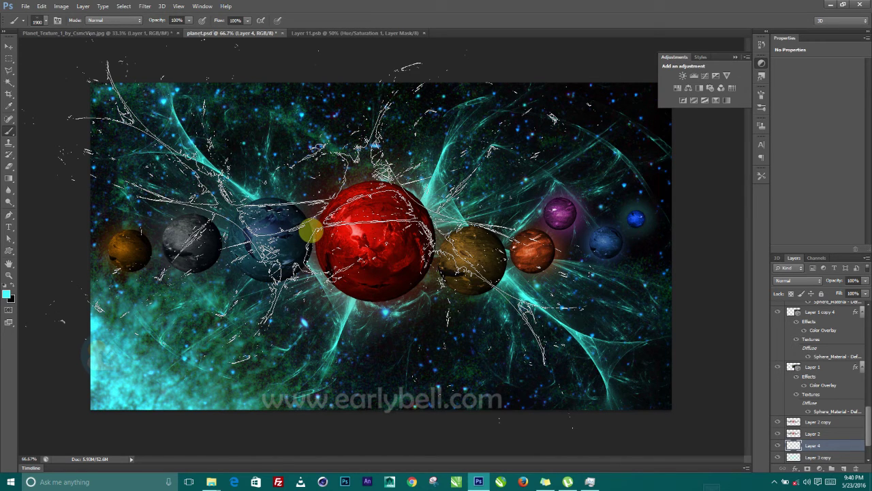
key(bracketleft)
key(bracketleft)
key(bracketleft)
key(bracketleft)
key(bracketleft)
key(bracketleft)
key(bracketleft)
key(bracketleft)
key(bracketleft)
key(bracketleft)
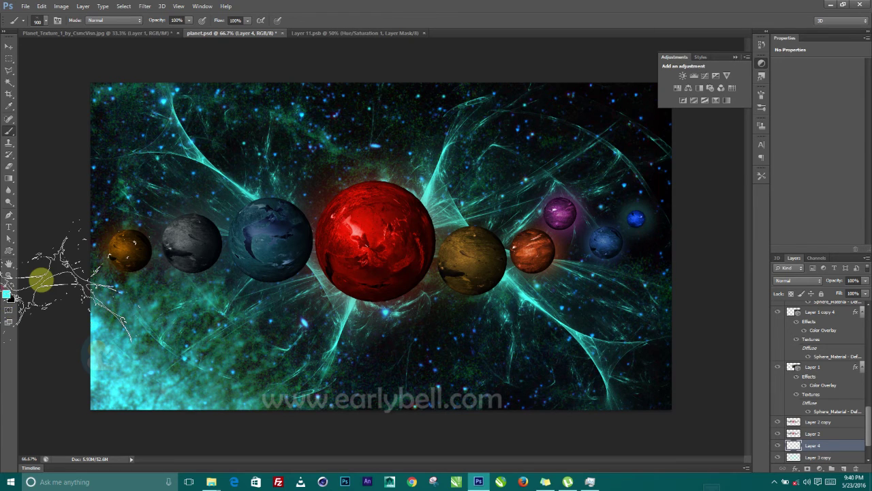
Stamp the web-like brush behind the large central planet on Layer 4, in red #c81d01 sampled from that planet.
click(7, 294)
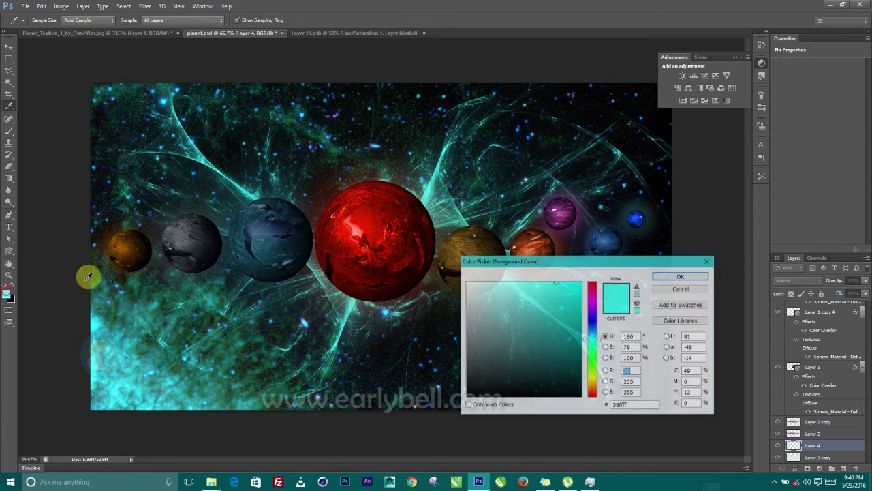
click(375, 220)
click(671, 280)
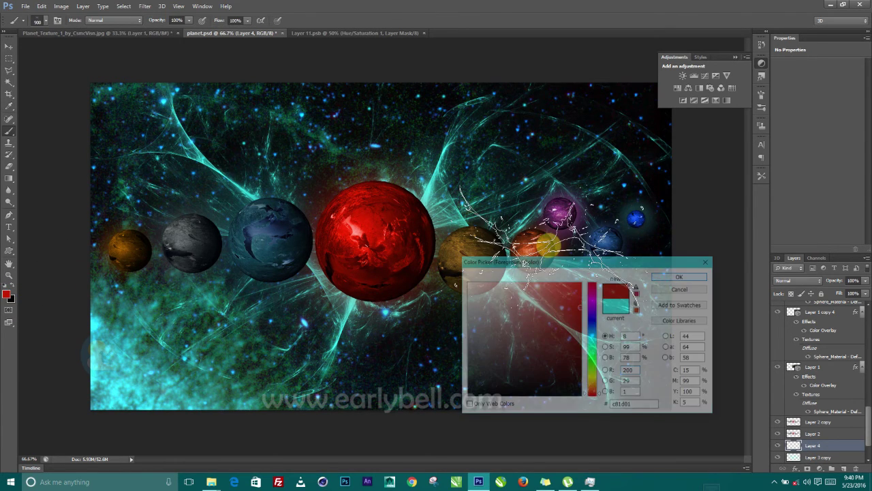
click(371, 193)
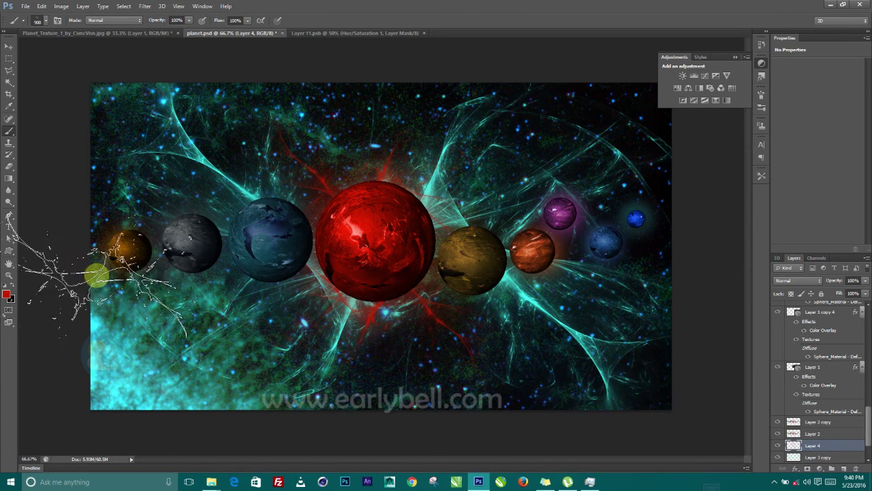
Stamp the brush at a smaller size behind the small orange planet, using an orange sampled from its surface.
click(6, 294)
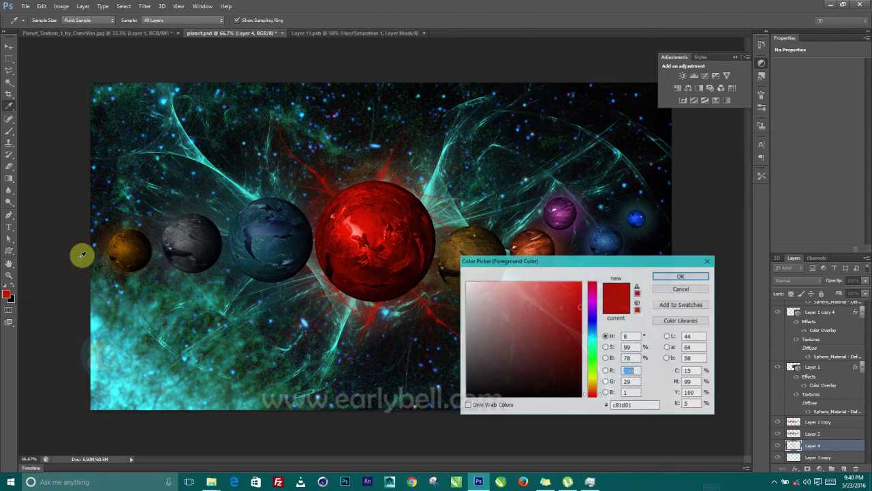
click(127, 243)
click(684, 277)
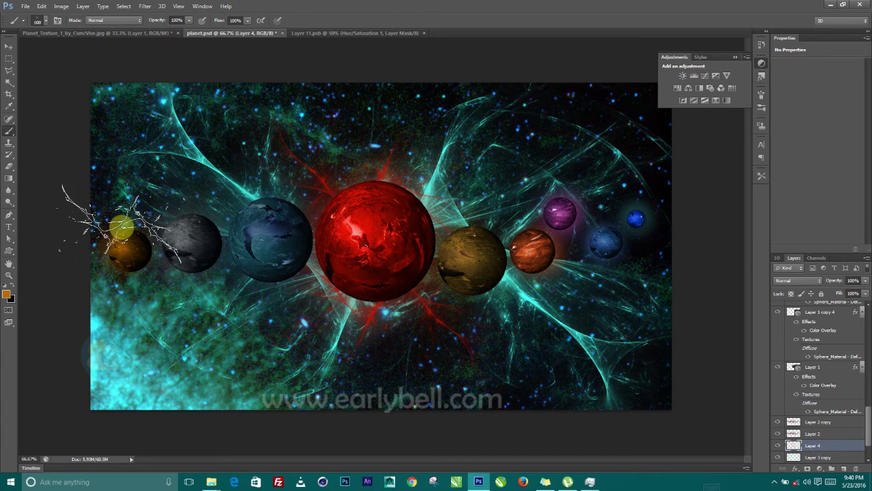
key(bracketleft)
key(bracketleft)
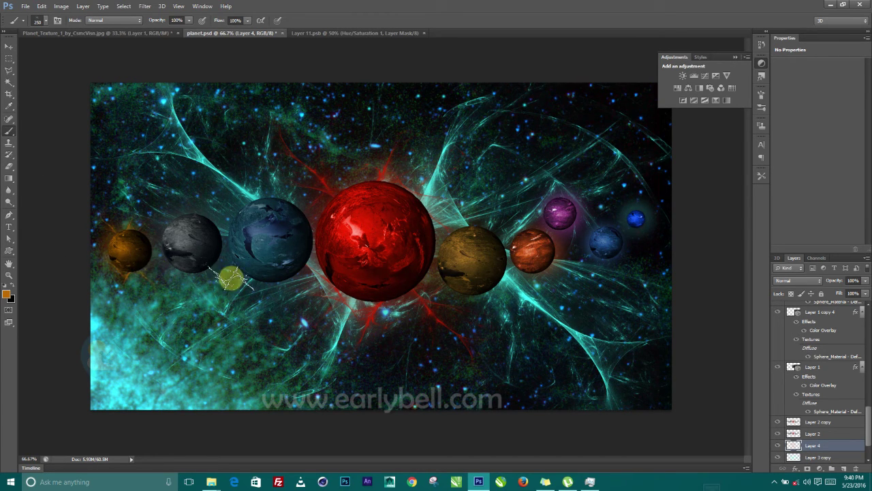
Stamp the brush at 400 px behind the grey planet in grey #575e5f.
click(7, 294)
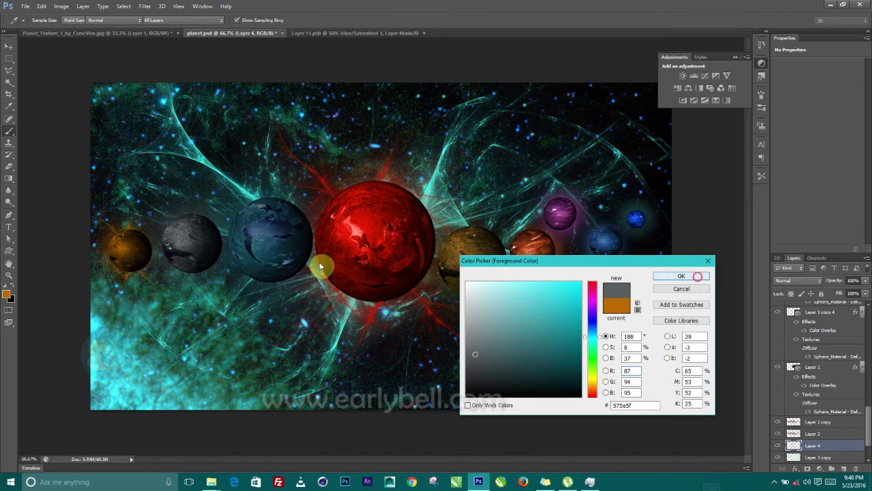
click(680, 275)
key(bracketright)
key(bracketright)
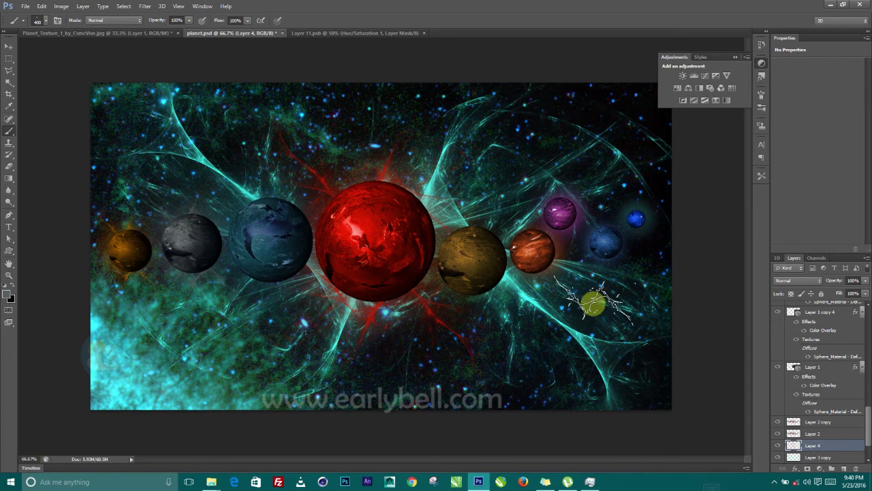
Stamp the 400 px brush behind the teal-blue planet in dark blue #081821 sampled from it.
click(8, 295)
drag(296, 214, 312, 216)
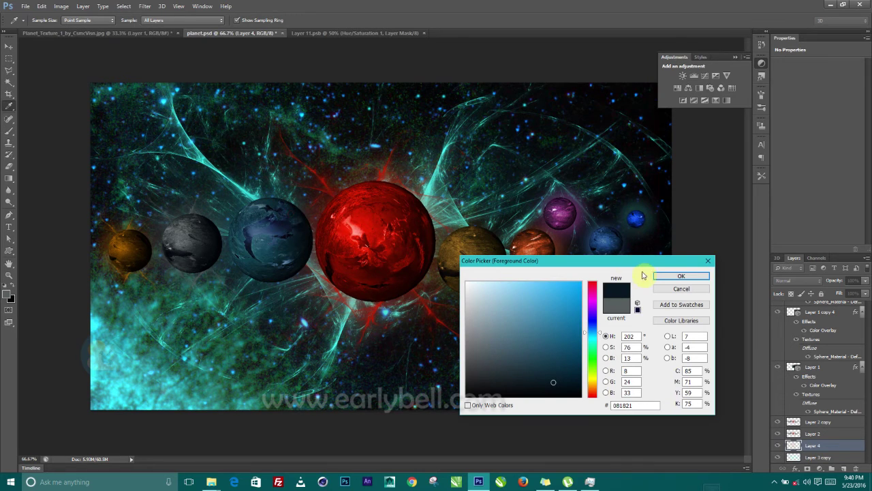
click(679, 275)
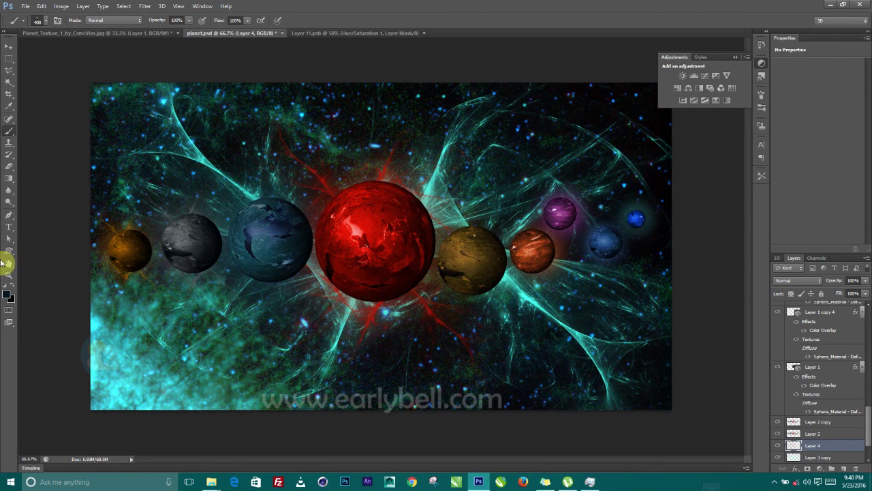
Stamp the 400 px brush behind the yellow-brown planet in dark brown #36270a sampled from it.
click(9, 295)
click(492, 244)
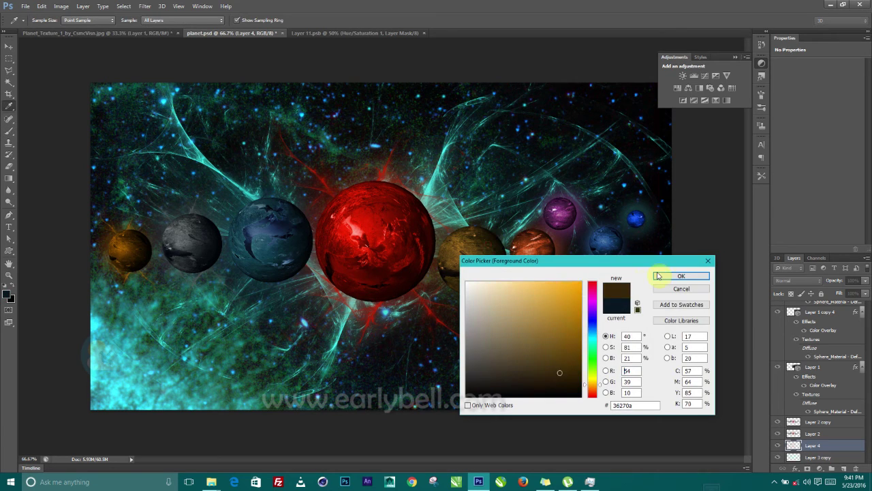
click(668, 276)
key(b)
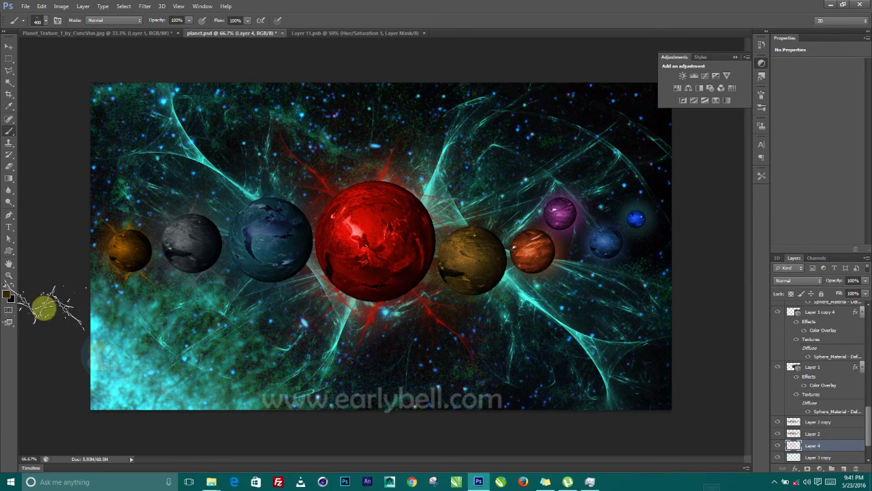
Stamp the brush behind the small orange-red planet in #e08356 sampled from its surface, and reduce the brush size to 300 px.
click(9, 297)
click(537, 244)
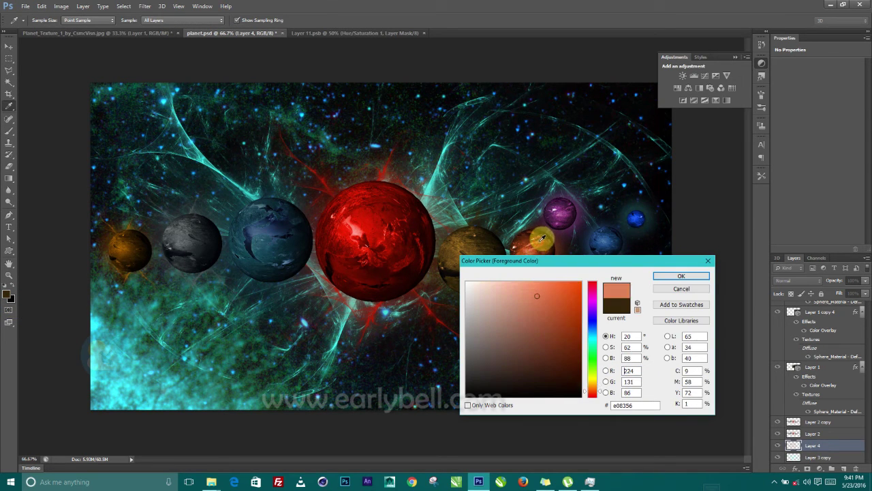
click(664, 275)
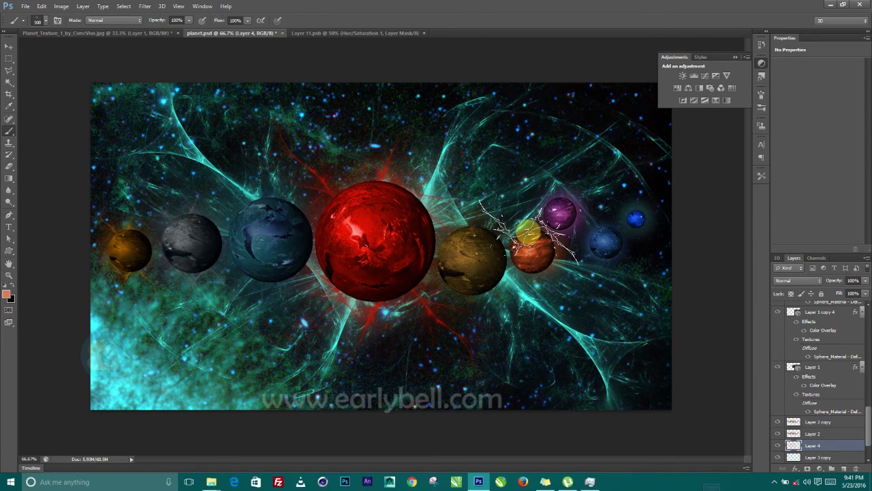
key(bracketleft)
key(bracketleft)
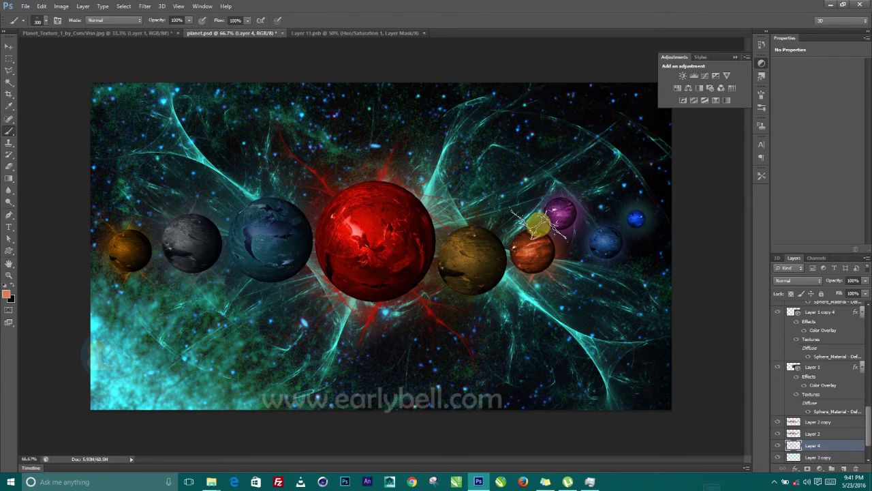
Stamp the 300 px brush behind the purple planet in a purple sampled from its surface.
click(6, 295)
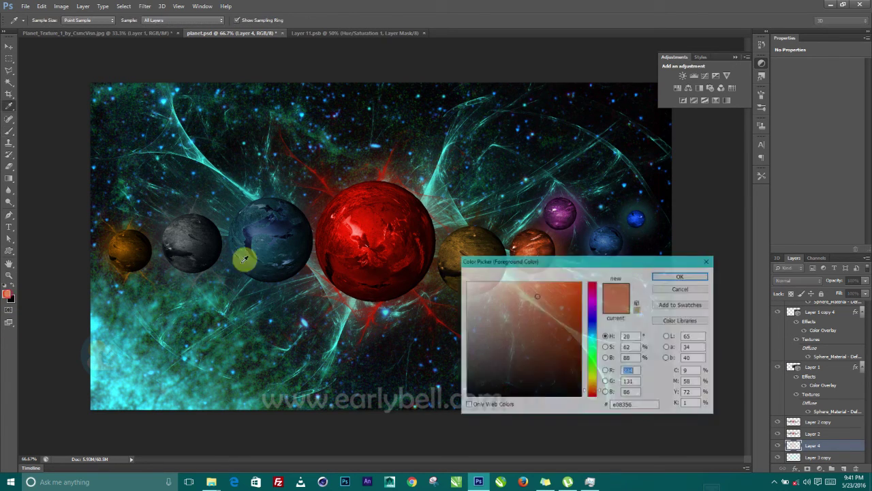
click(560, 212)
click(681, 276)
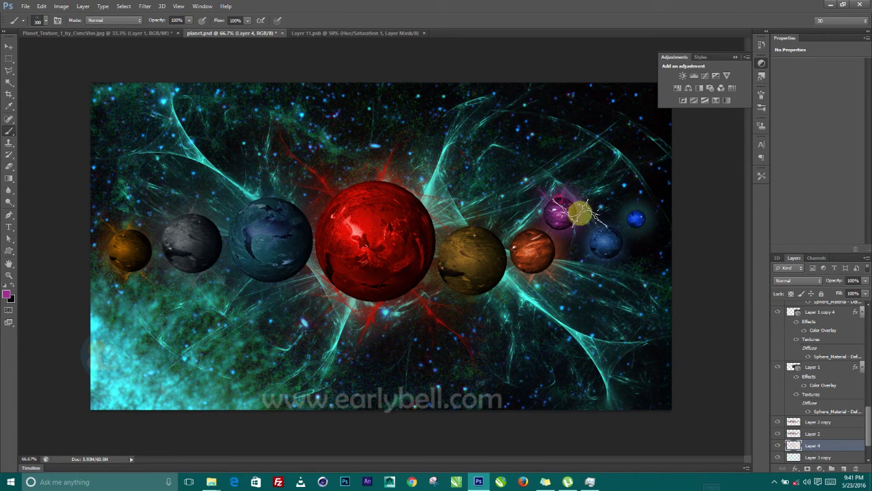
Stamp the 300 px brush behind the medium-blue planet in blue #2b5b97 sampled from it.
key(i)
click(10, 293)
click(603, 239)
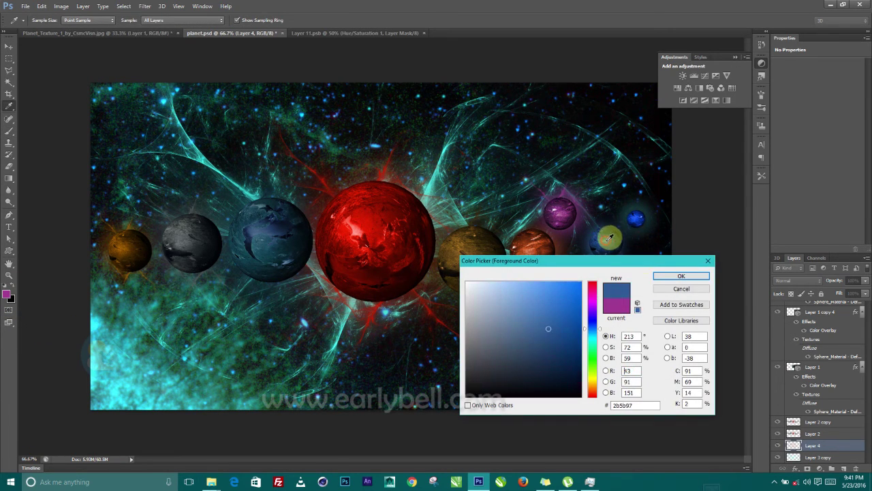
click(681, 276)
key(b)
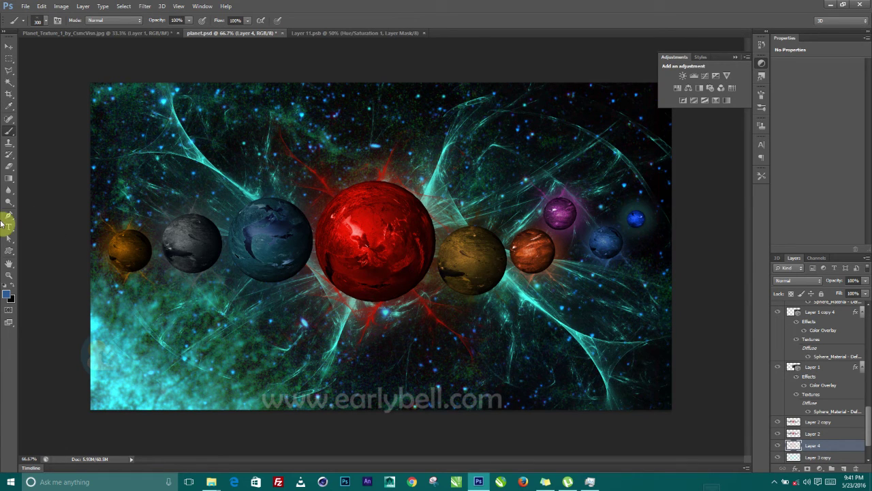
Stamp the brush at 200 px behind the smallest bright-blue planet in a blue sampled from its surface.
click(7, 294)
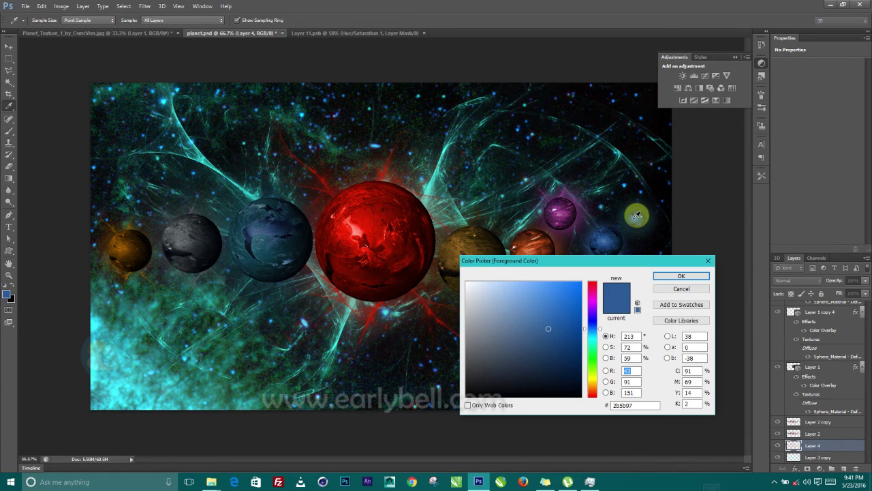
click(638, 218)
click(681, 276)
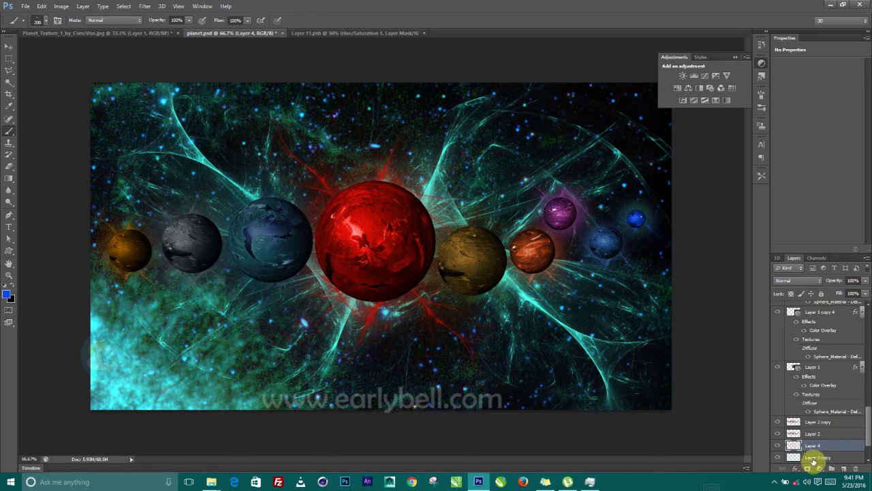
Duplicate Layer 4 and set the copy's blend mode to Screen.
drag(803, 446, 842, 466)
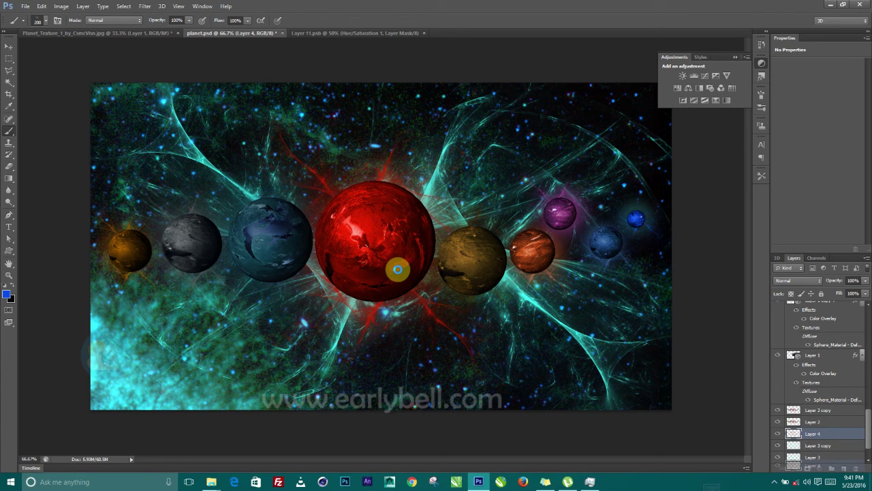
key(ctrl+j)
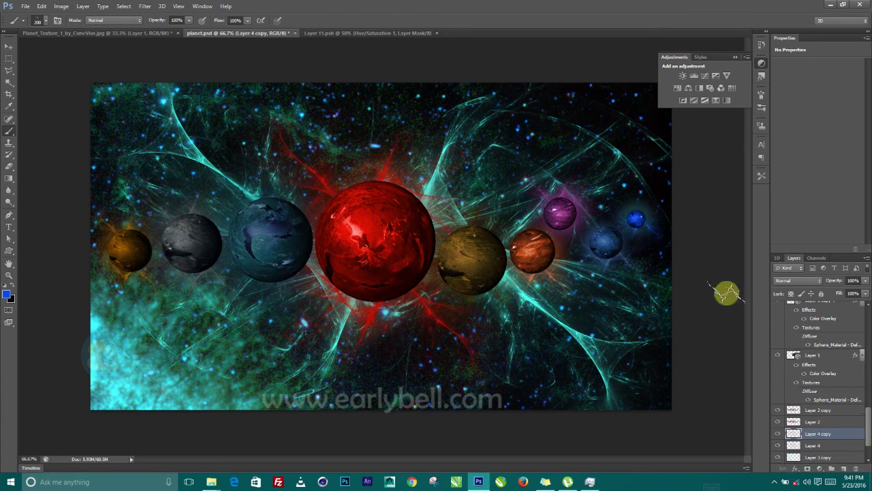
click(800, 279)
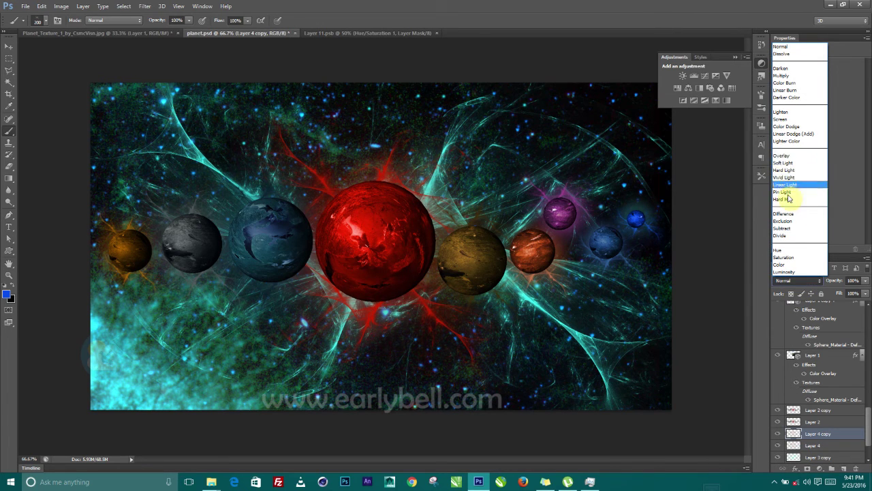
click(788, 119)
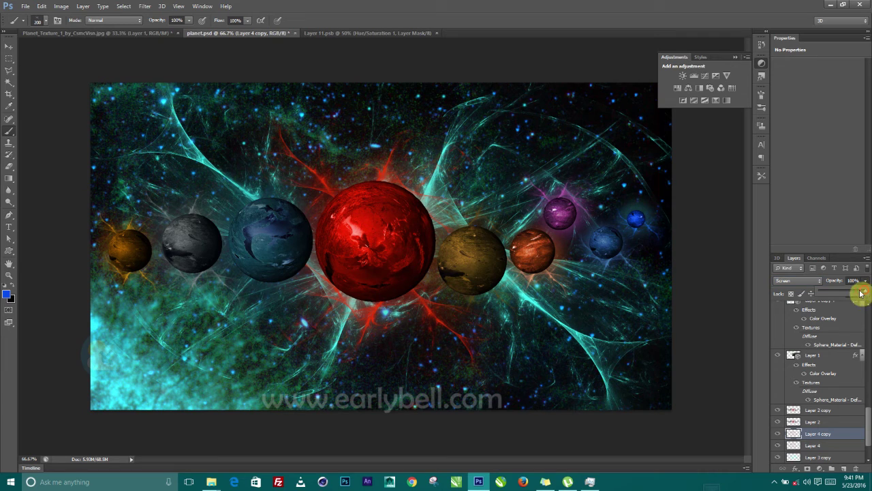
Lower the opacity of the Layer 4 copy to 45%.
drag(844, 294, 842, 295)
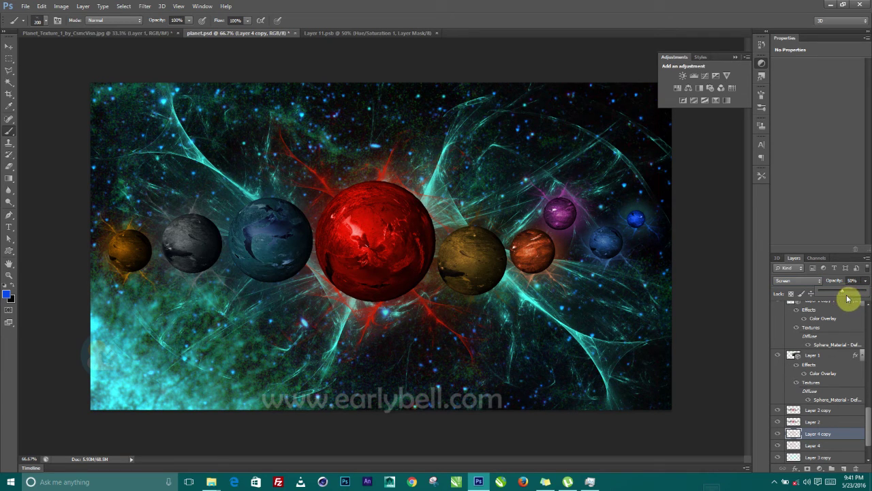
drag(843, 293, 835, 295)
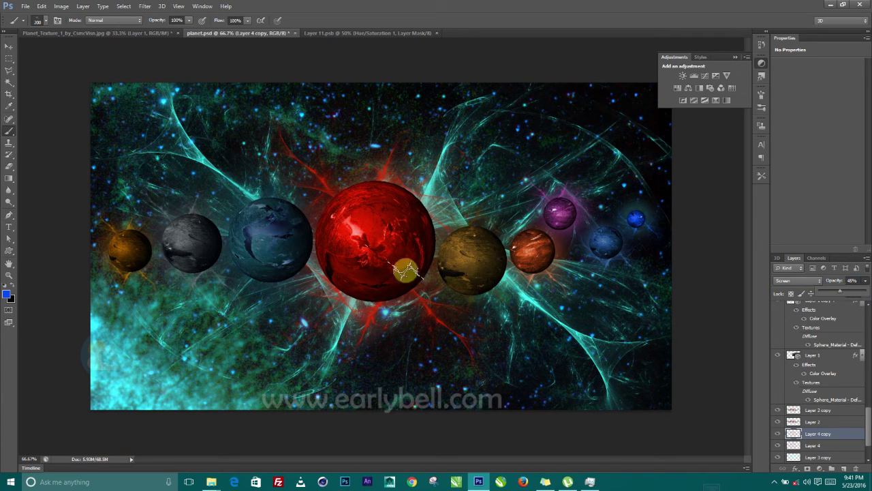
click(9, 46)
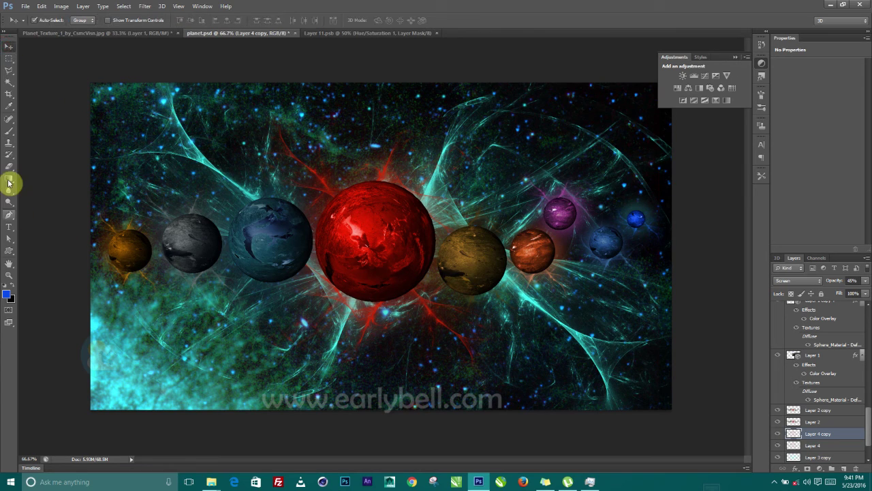
Add a new empty layer directly above Layer 3 copy.
scroll(818, 457, down, 2)
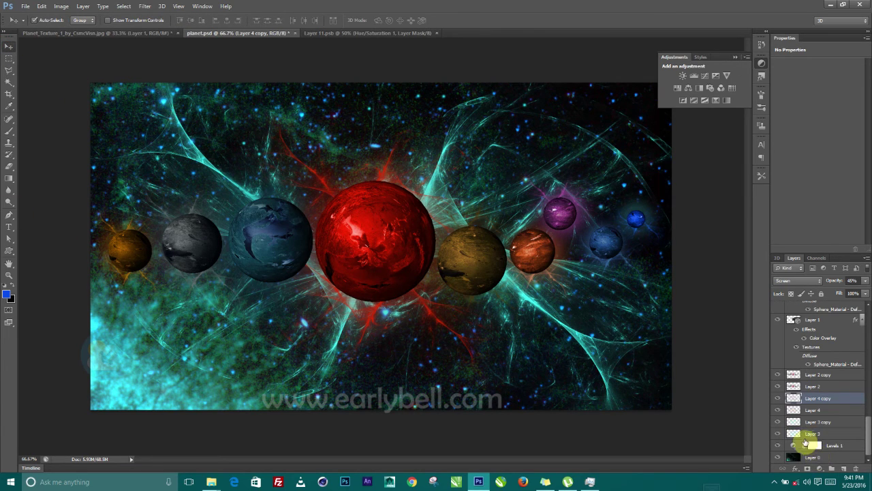
click(804, 423)
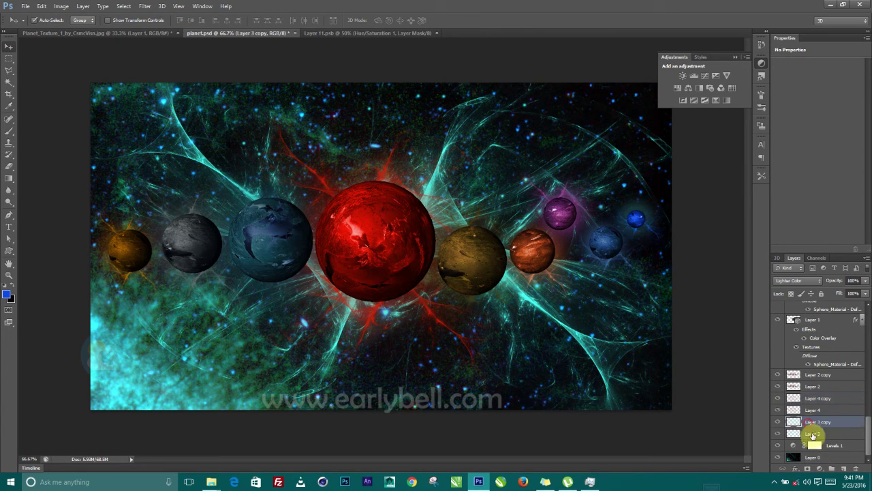
click(843, 468)
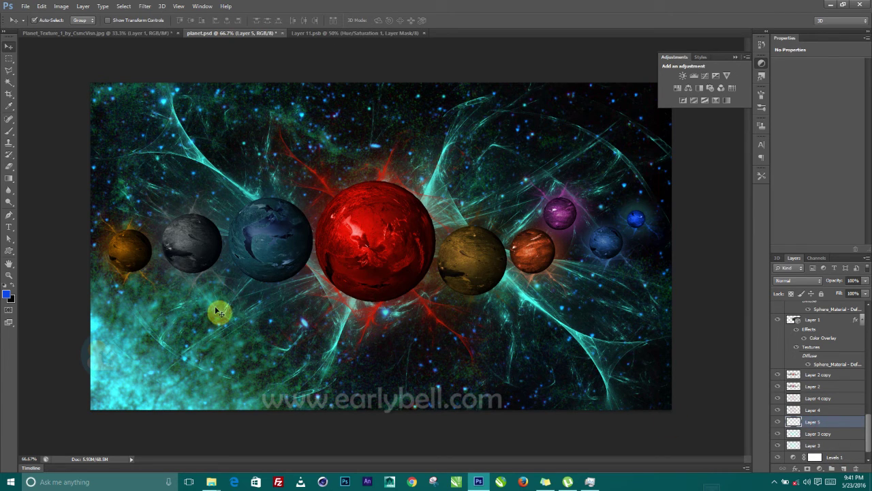
Reset the brush presets to the default set.
key(b)
right_click(391, 203)
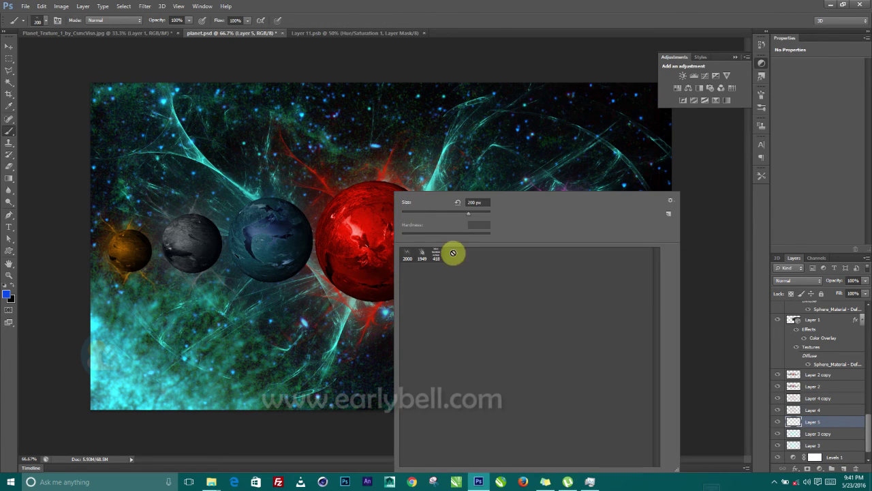
click(671, 205)
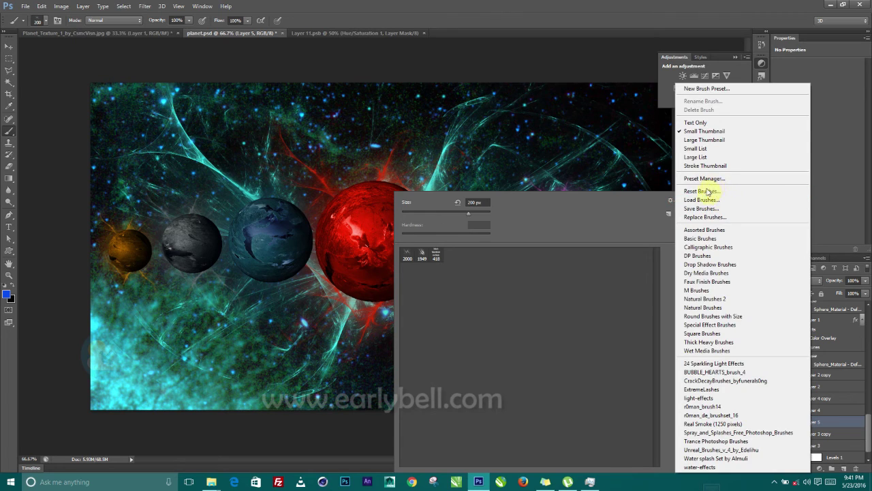
click(709, 192)
click(394, 181)
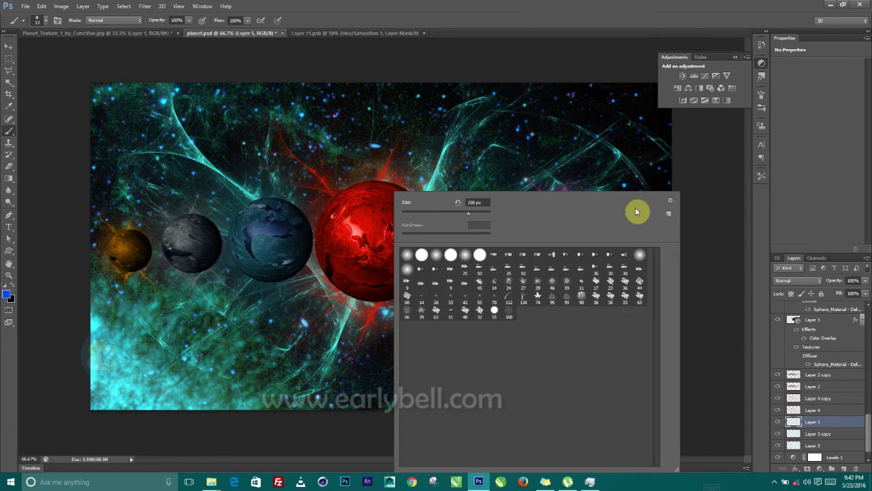
Replace the current brushes with the Trance Photoshop Brushes set and pick its 1958 px starburst brush.
click(671, 202)
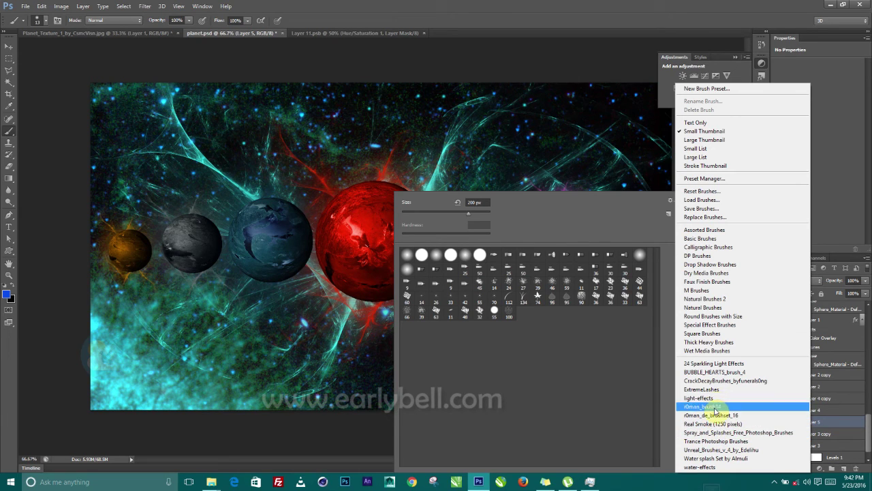
click(723, 442)
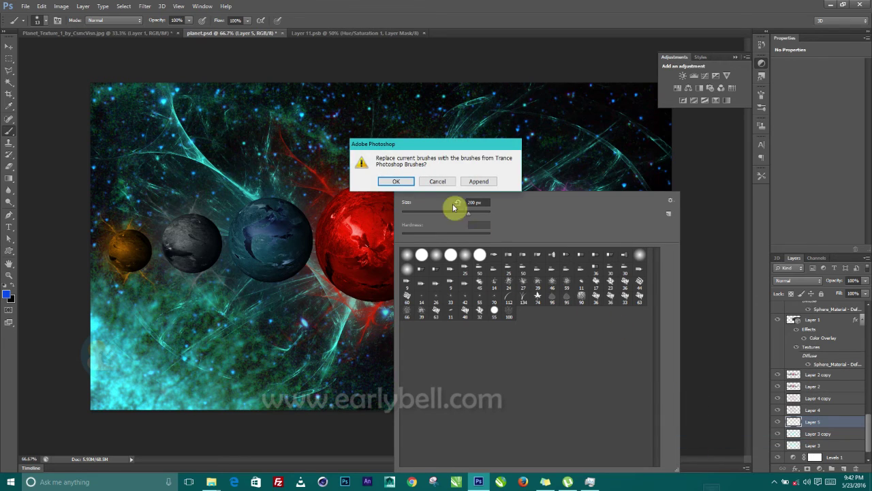
click(394, 181)
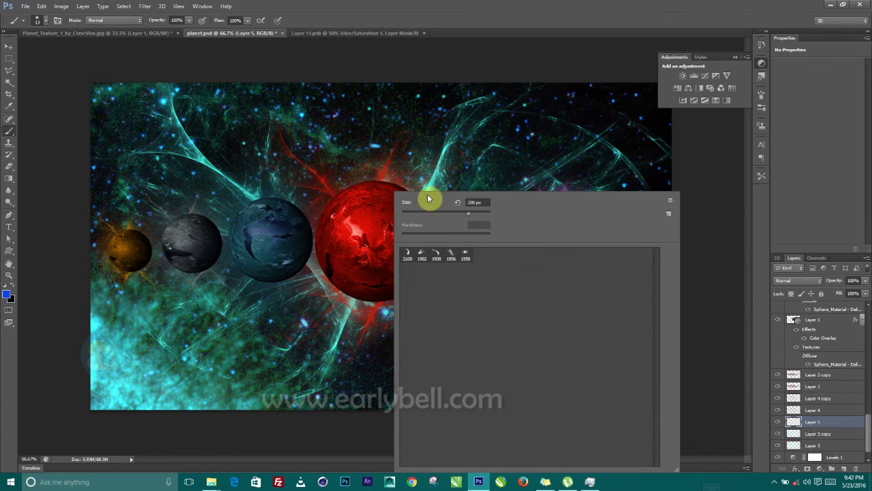
click(466, 256)
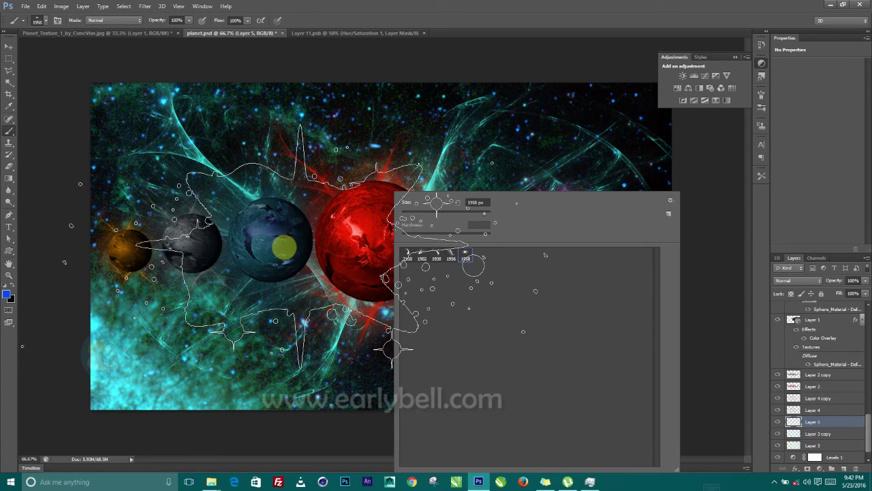
Stamp the 1958 px brush on Layer 5 behind the central red planet in cyan #2cffff sampled from the nebula.
click(7, 295)
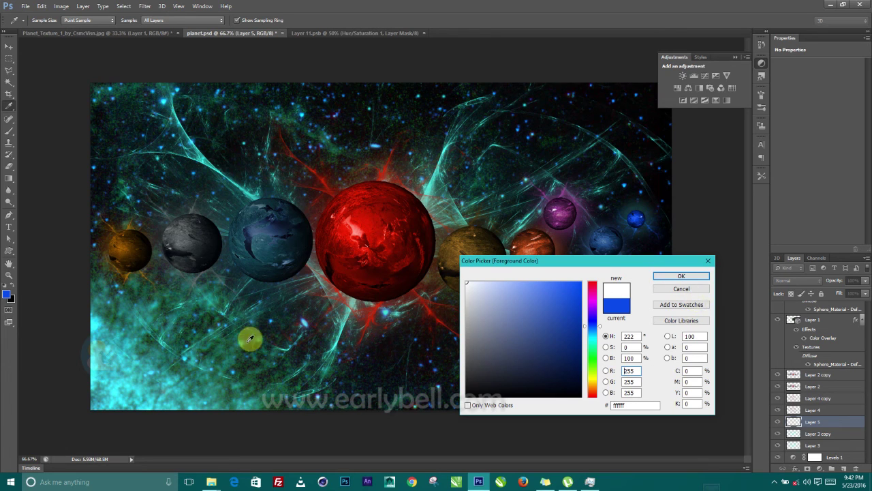
click(104, 322)
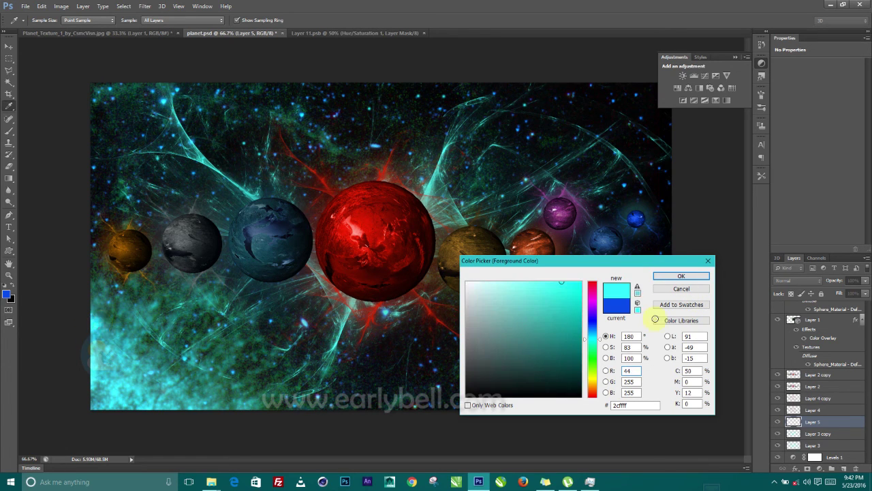
click(689, 277)
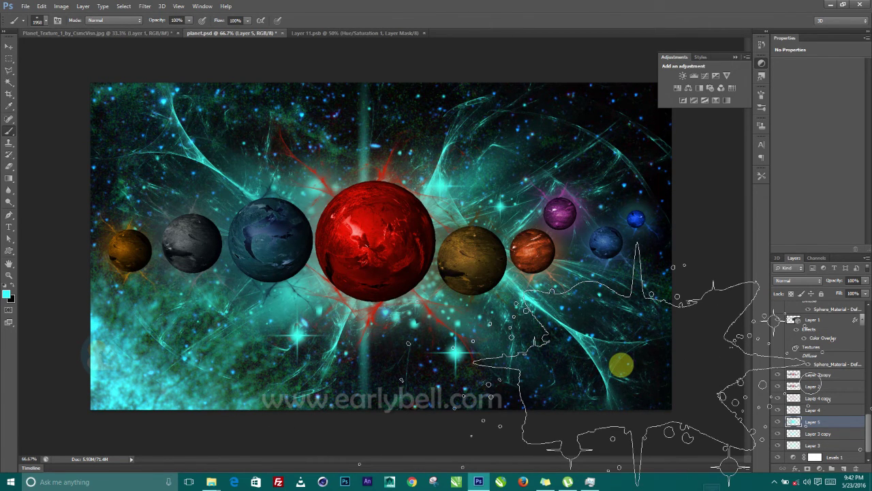
click(10, 45)
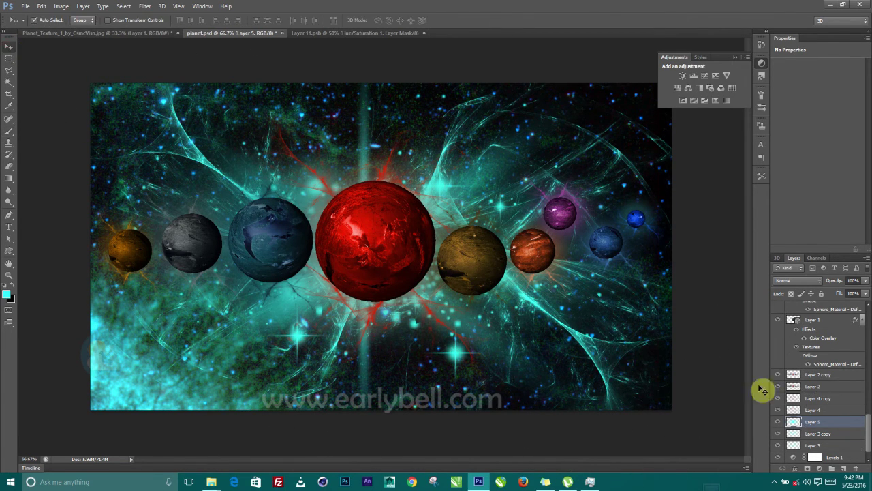
Add a layer mask to Layer 5 and paint it black to hide the upper part of the cyan burst.
click(807, 469)
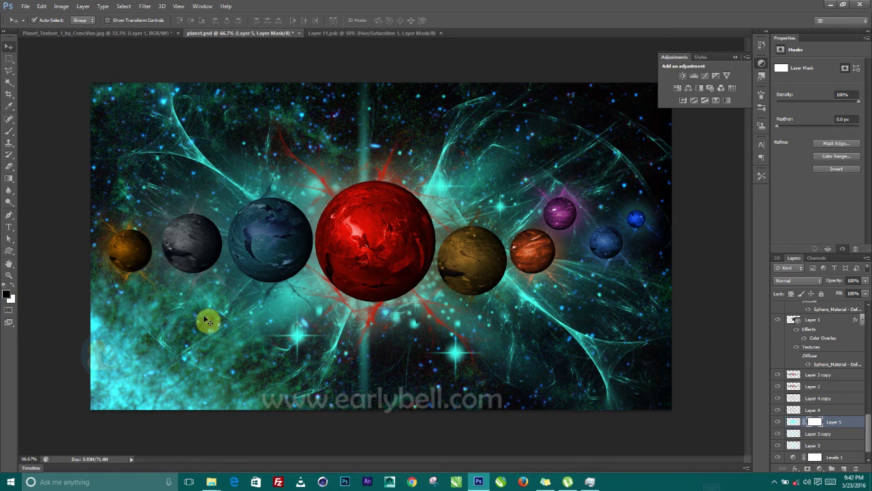
key(b)
mouse_move(349, 263)
mouse_down()
mouse_move(379, 237)
mouse_move(353, 153)
mouse_move(439, 157)
mouse_move(468, 191)
mouse_move(269, 148)
mouse_move(289, 134)
mouse_move(611, 154)
mouse_up()
click(8, 46)
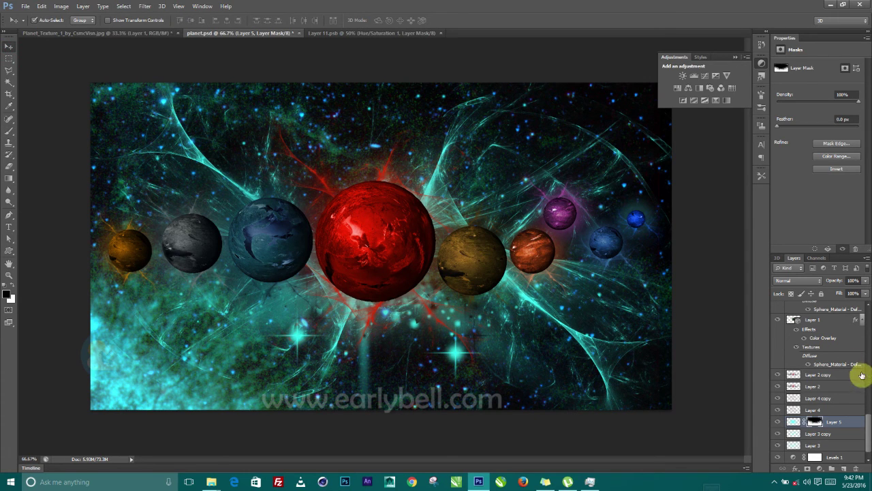
Add a new empty layer directly above Layer 4 and activate the Brush tool.
click(808, 409)
click(843, 469)
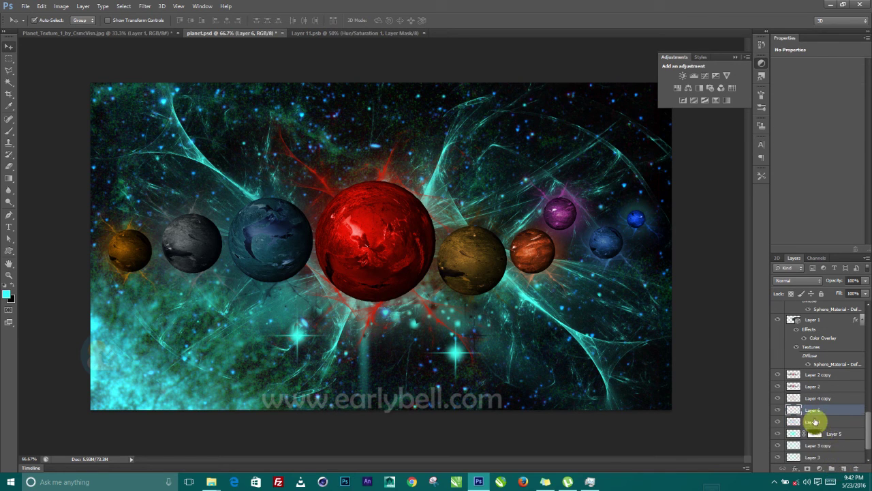
key(b)
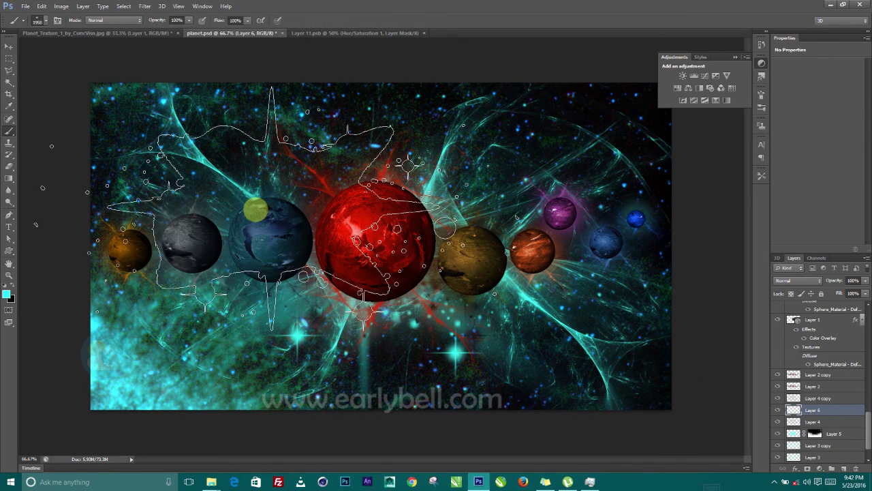
Reset the brush presets to the default set and pick the first soft round brush.
right_click(389, 220)
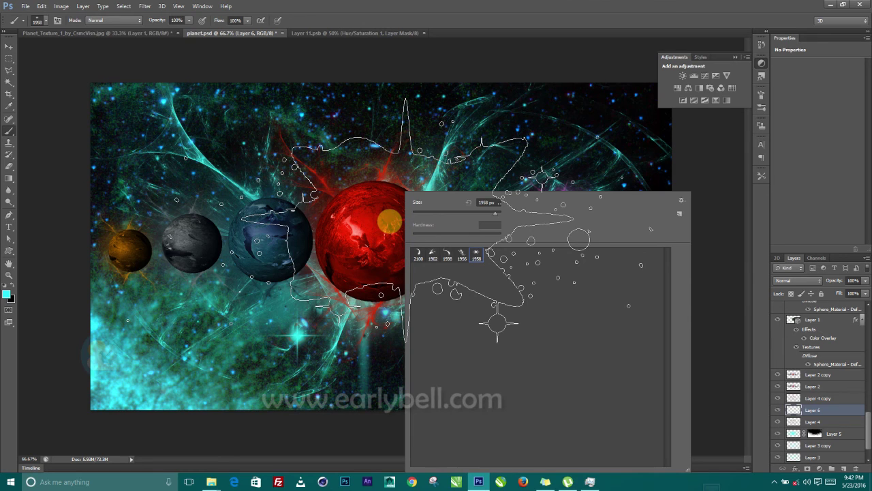
click(680, 200)
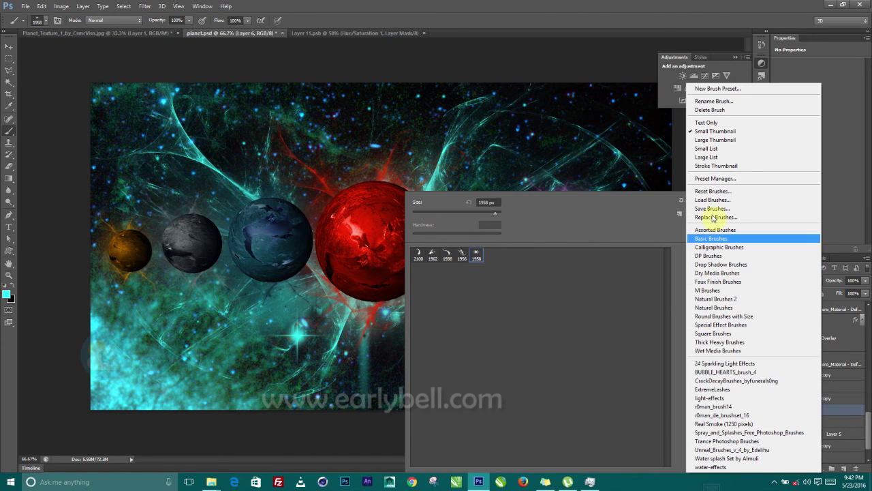
click(713, 190)
click(398, 182)
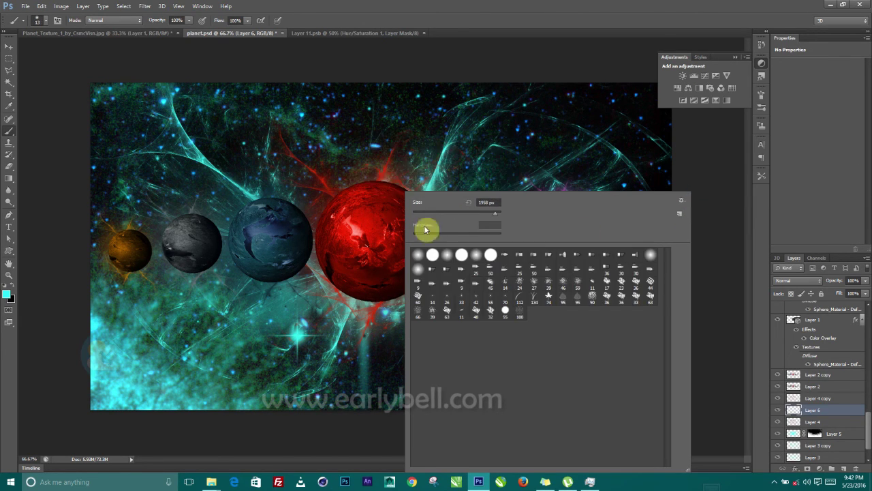
click(419, 257)
key(Return)
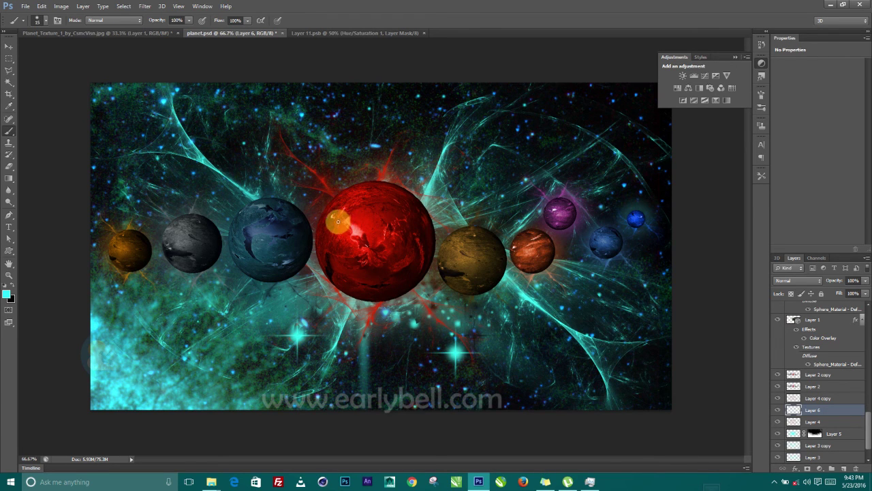
Stamp a 600 px soft glow on Layer 6 behind the central red planet in dark red sampled from it, and collapse the floating adjustments.
key(bracketright)
key(bracketright)
key(bracketright)
key(bracketright)
key(bracketright)
key(bracketright)
key(bracketright)
key(bracketright)
key(bracketright)
key(bracketright)
key(bracketright)
key(bracketright)
key(bracketright)
key(bracketright)
key(bracketright)
key(bracketright)
key(bracketright)
key(bracketright)
key(bracketright)
key(bracketright)
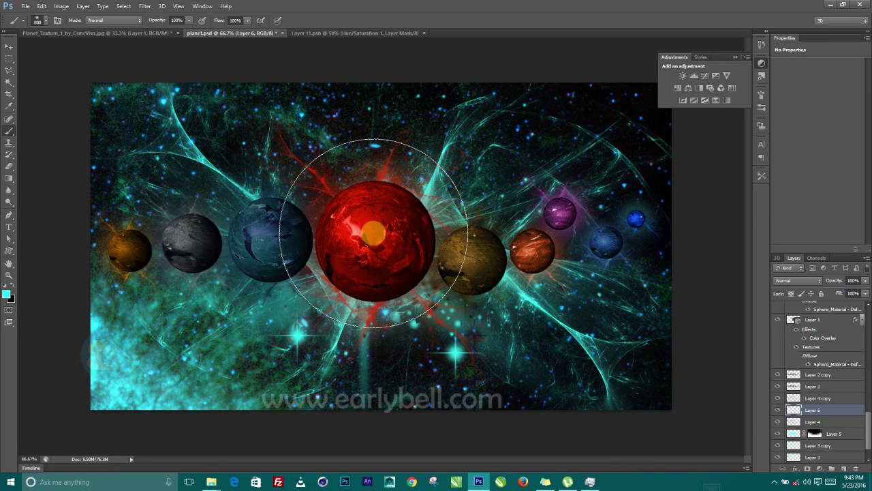
key(bracketleft)
key(bracketleft)
key(bracketleft)
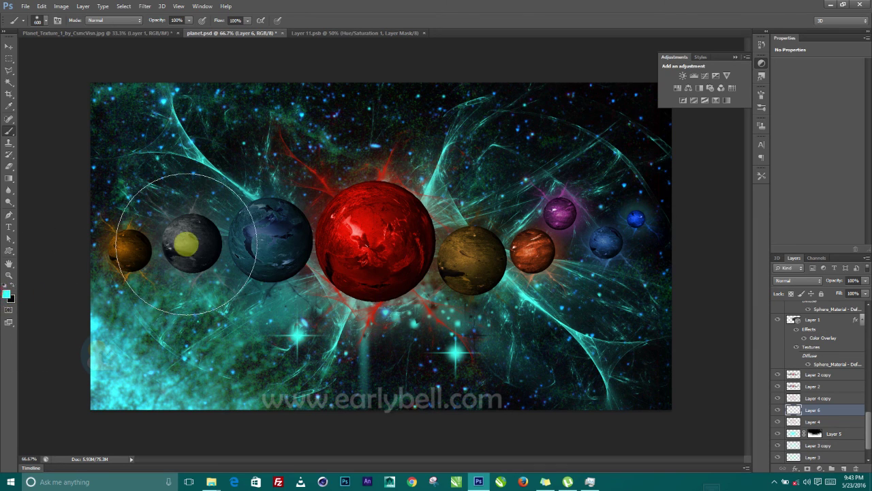
click(6, 294)
click(363, 223)
click(665, 275)
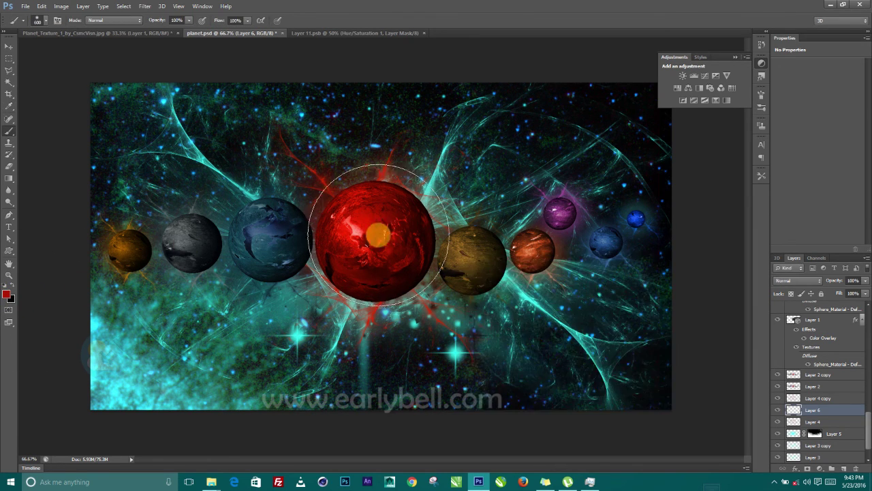
click(373, 244)
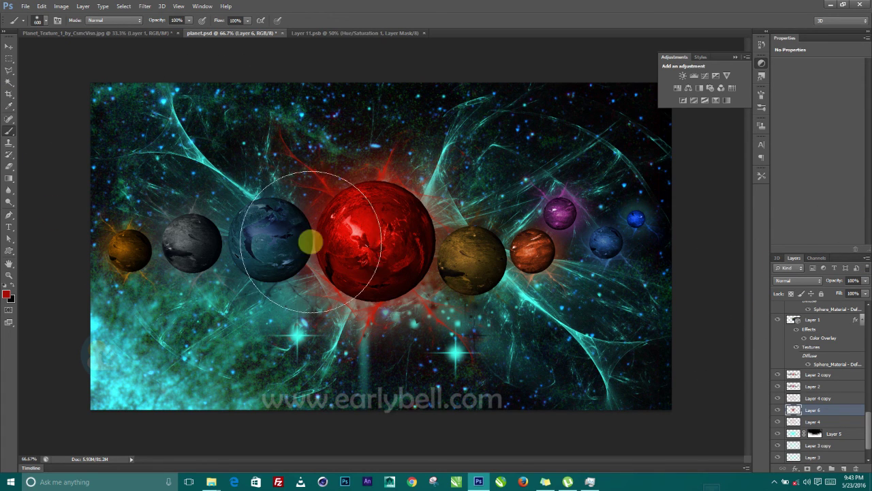
click(9, 46)
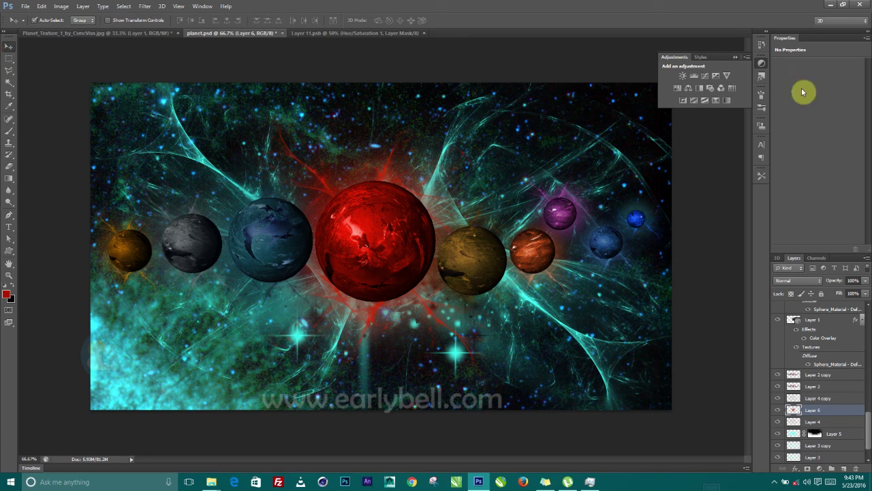
click(736, 58)
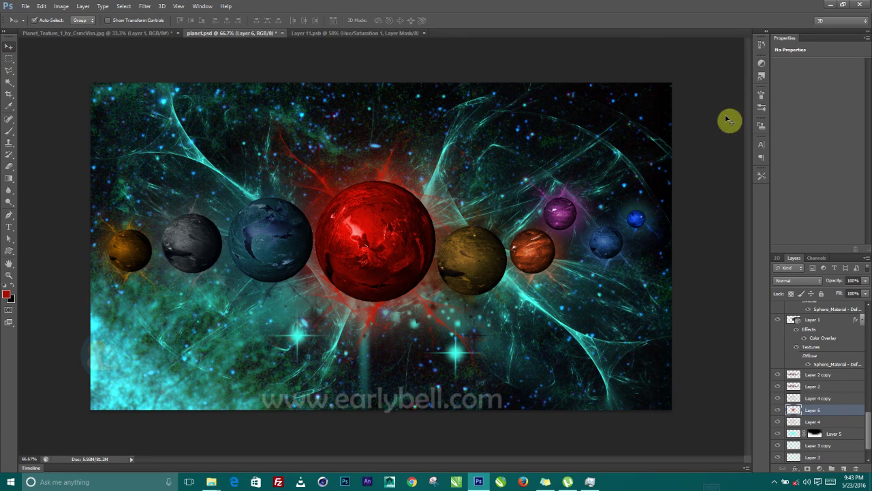